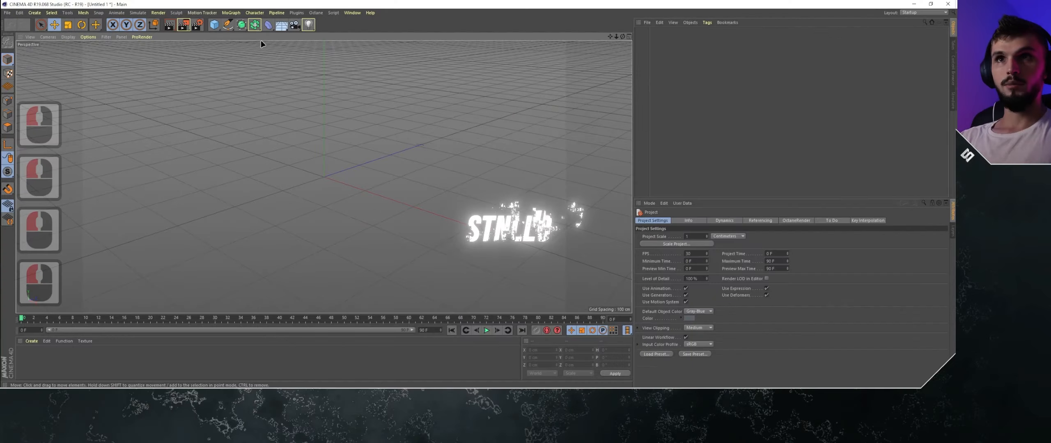
- Create a Motion Tracker object and load carro geleia cortado.mp4 from the 5 - CARRO GELEIA folder as its footage
{"action": "left_click", "coordinate": [203, 13]}
{"action": "left_click", "coordinate": [209, 23]}
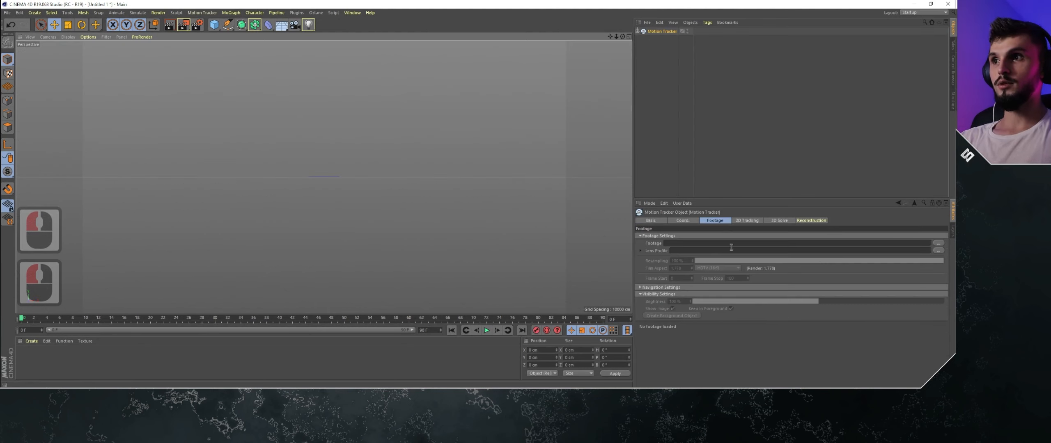
{"action": "key", "text": "alt+Tab"}
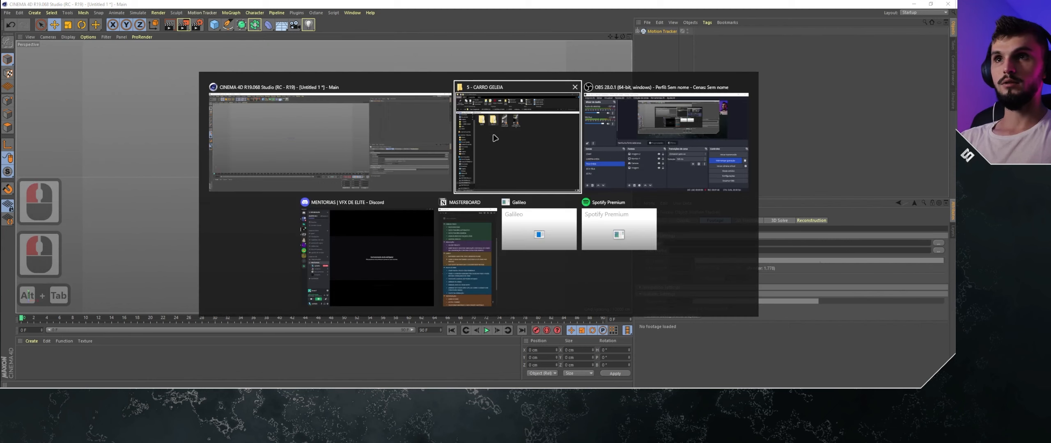
{"action": "left_click", "coordinate": [677, 172], "text": "alt"}
{"action": "left_click_drag", "start_coordinate": [623, 28], "coordinate": [411, 28]}
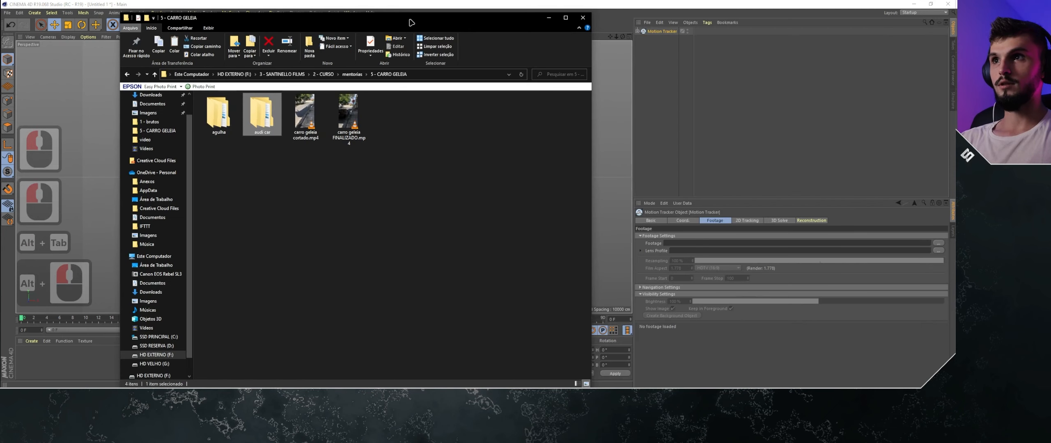
{"action": "left_click", "coordinate": [306, 115]}
{"action": "left_click_drag", "start_coordinate": [306, 121], "coordinate": [706, 300]}
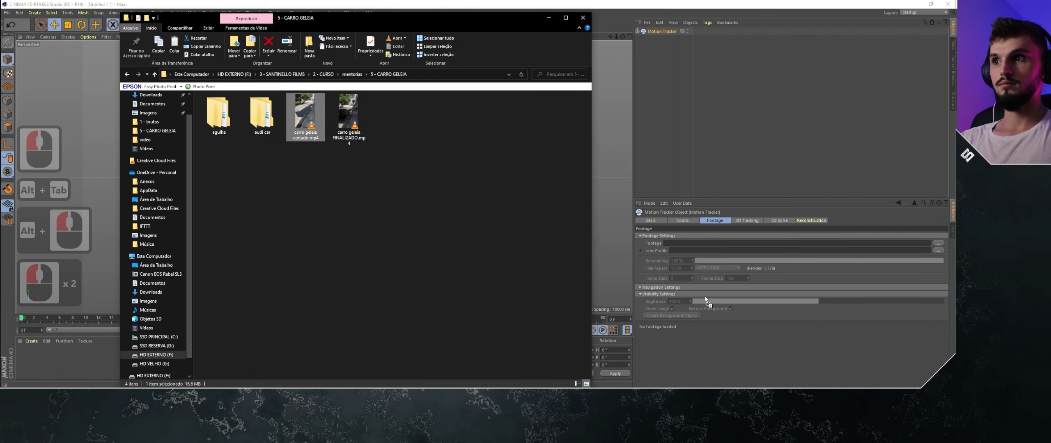
{"action": "left_click_drag", "start_coordinate": [710, 243], "coordinate": [710, 243]}
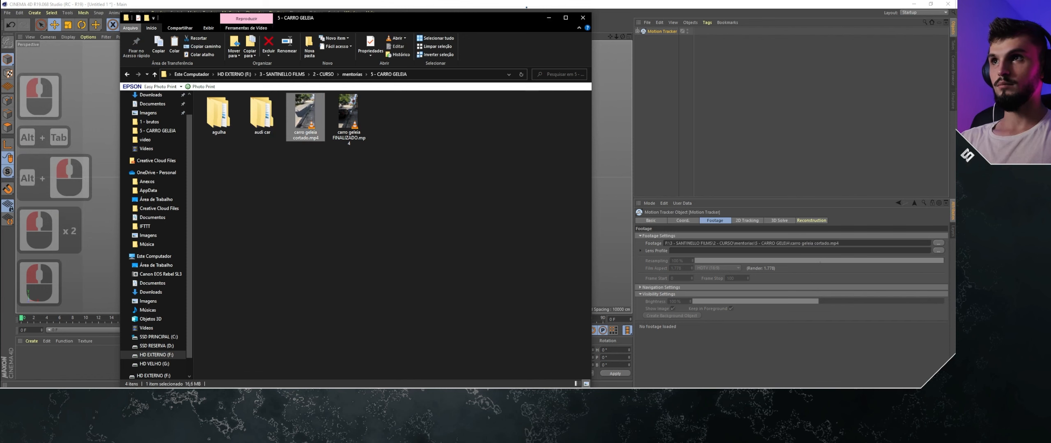
{"action": "left_click", "coordinate": [550, 17]}
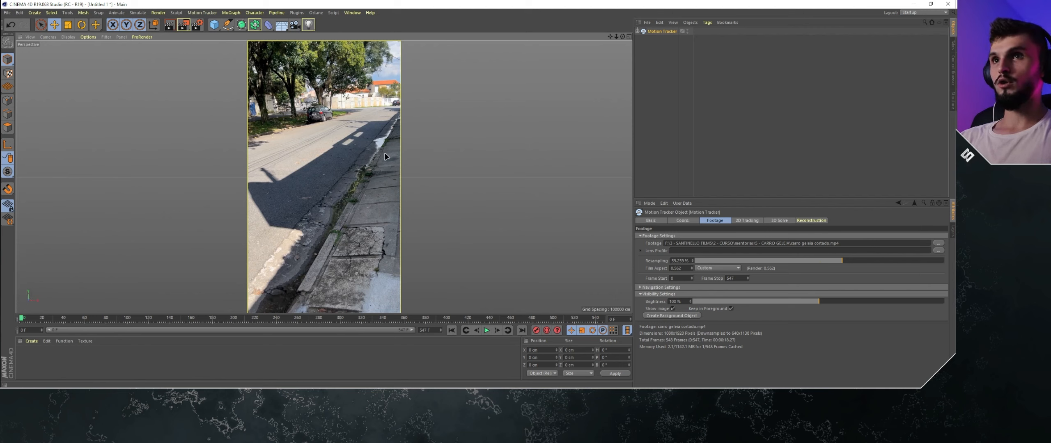
- Examine the tracker's 2D Tracking and 3D Solve settings, scrub through the street footage, and return to the first frame
{"action": "left_click", "coordinate": [745, 220]}
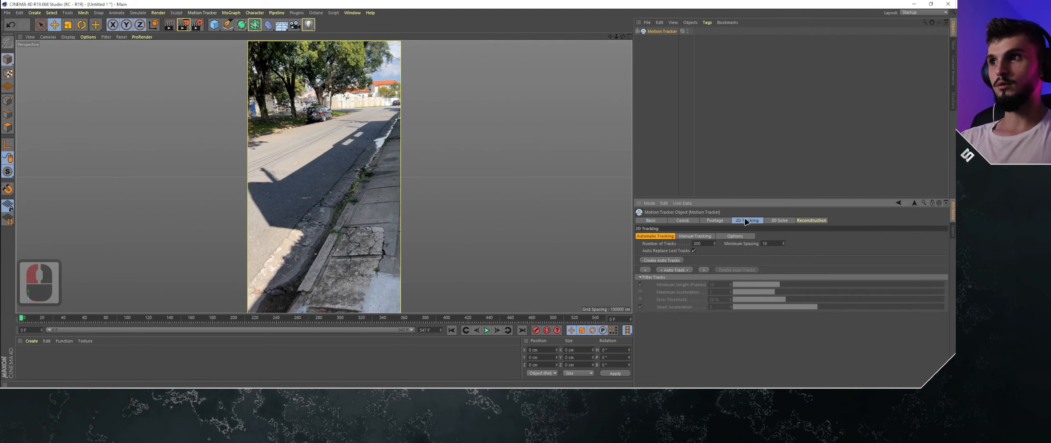
{"action": "left_click", "coordinate": [771, 221]}
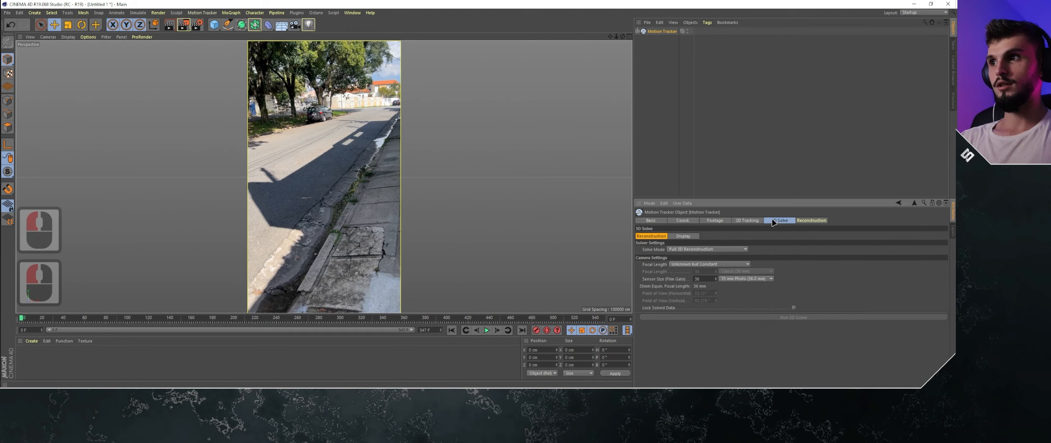
{"action": "left_click", "coordinate": [746, 221]}
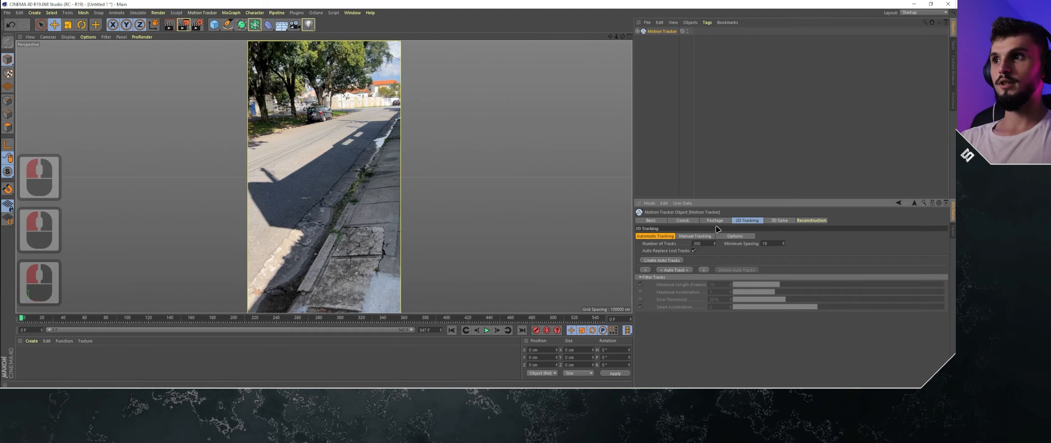
{"action": "left_click_drag", "start_coordinate": [26, 318], "coordinate": [101, 317]}
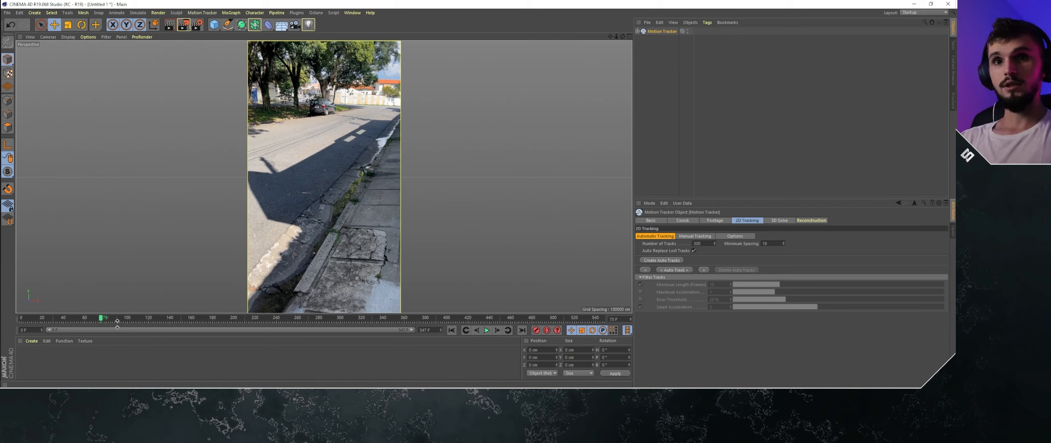
{"action": "left_click_drag", "start_coordinate": [110, 321], "coordinate": [387, 316]}
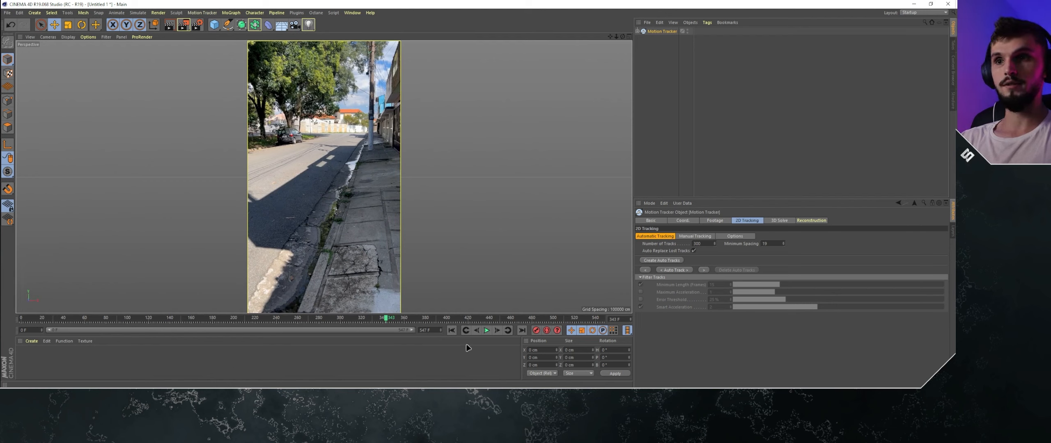
{"action": "left_click", "coordinate": [451, 331]}
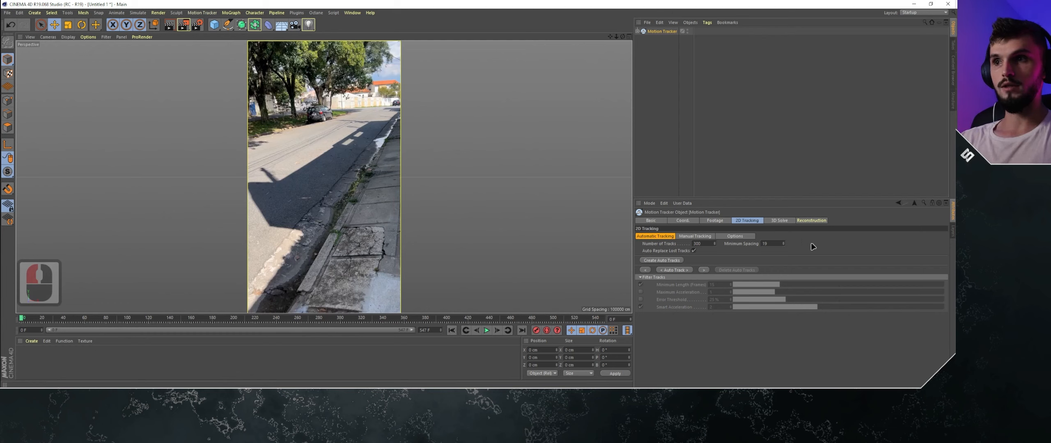
- Set the Motion Tracker footage's Frame Stop to 300
{"action": "left_click", "coordinate": [715, 220]}
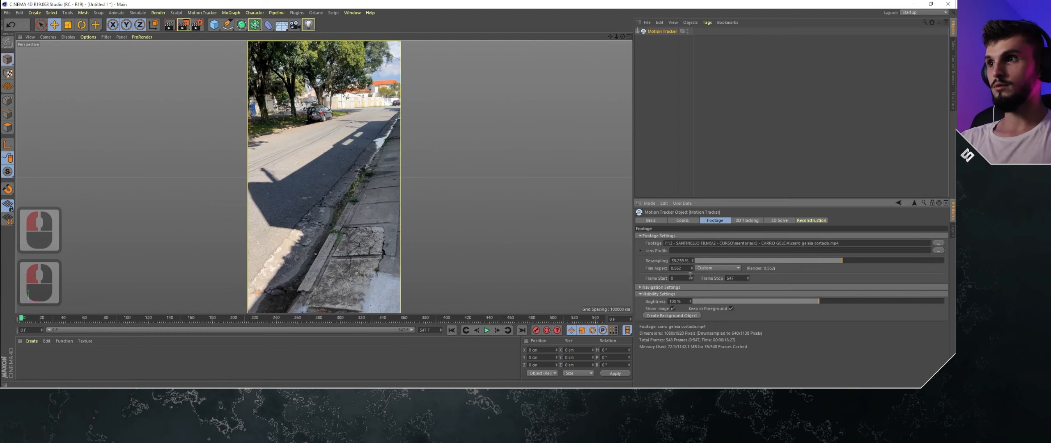
{"action": "left_click_drag", "start_coordinate": [699, 281], "coordinate": [699, 280]}
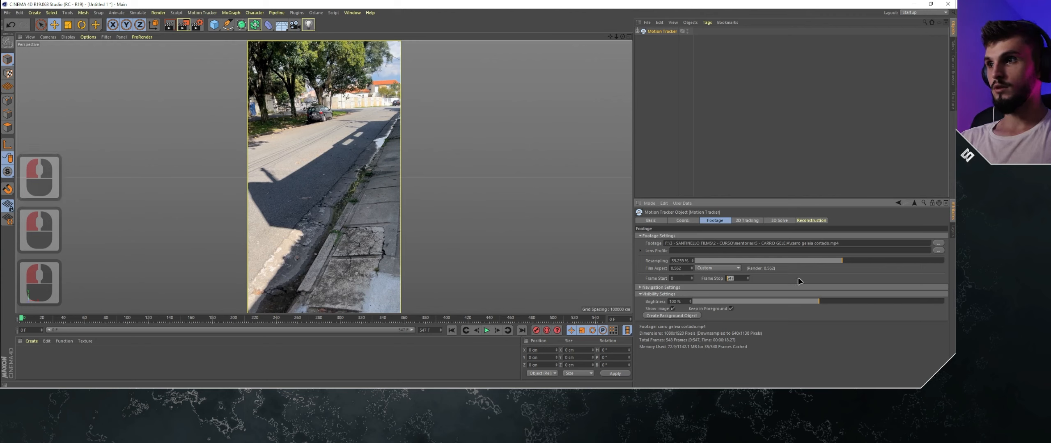
{"action": "key", "text": "Page_Down"}
{"action": "key", "text": "Insert"}
{"action": "key", "text": "Insert"}
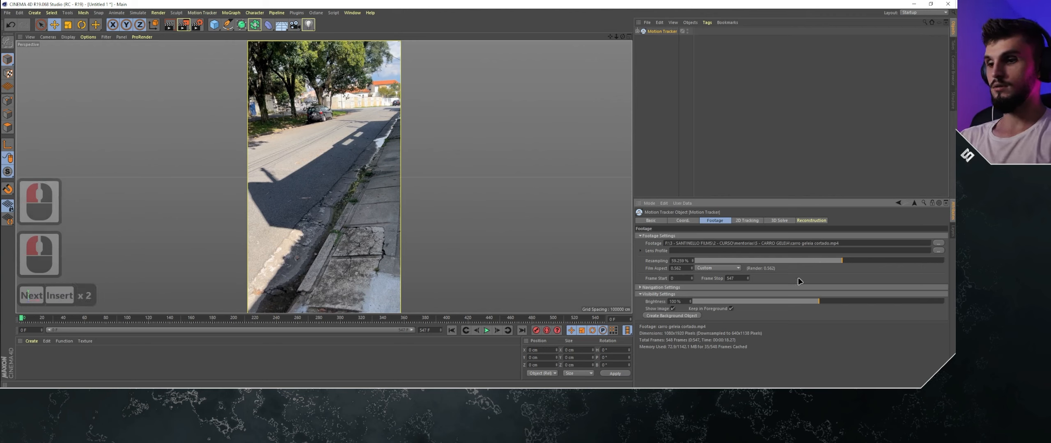
{"action": "key", "text": "Num_Lock"}
{"action": "left_click", "coordinate": [735, 279]}
{"action": "type", "text": "300"}
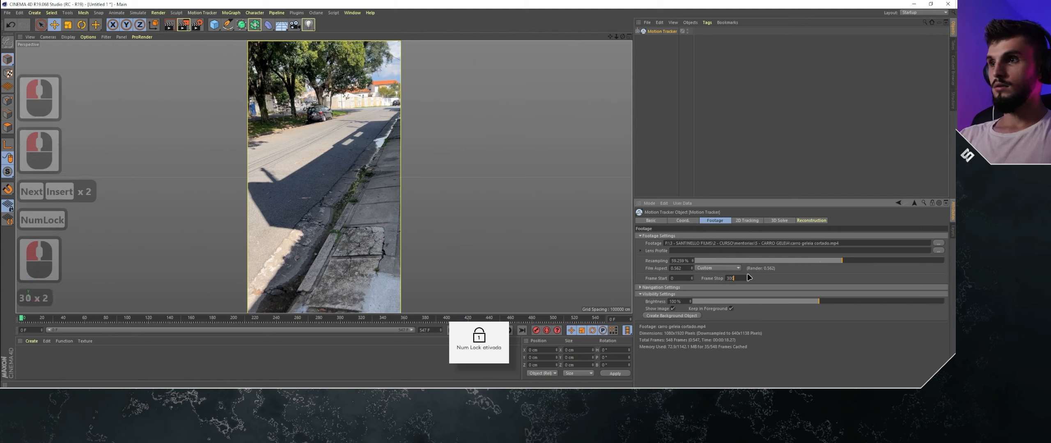
{"action": "key", "text": "Return"}
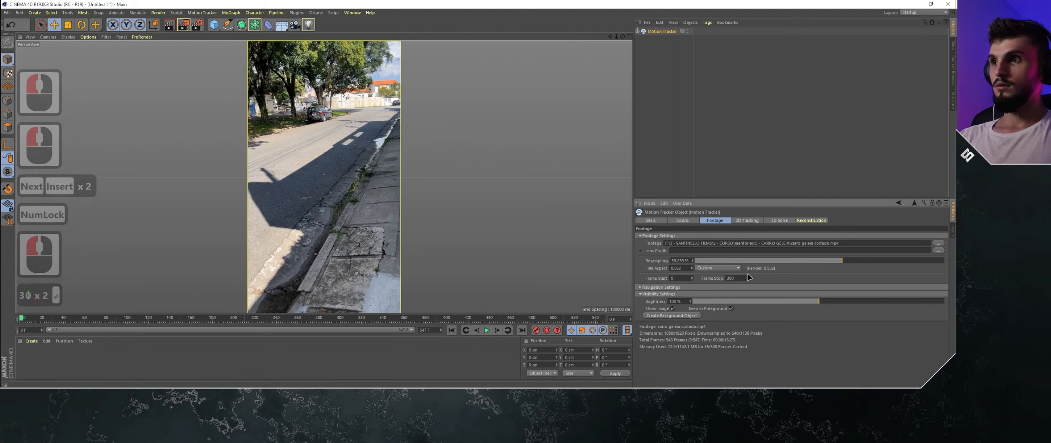
- Set the timeline's end frame to 300 and scrub through the opening frames of the footage
{"action": "left_click", "coordinate": [424, 330]}
{"action": "type", "text": "300"}
{"action": "key", "text": "Return"}
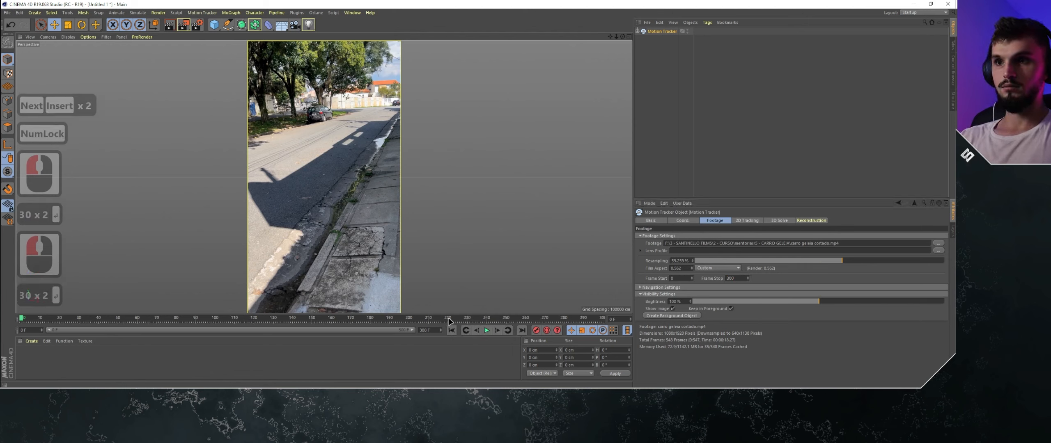
{"action": "left_click_drag", "start_coordinate": [34, 321], "coordinate": [87, 317]}
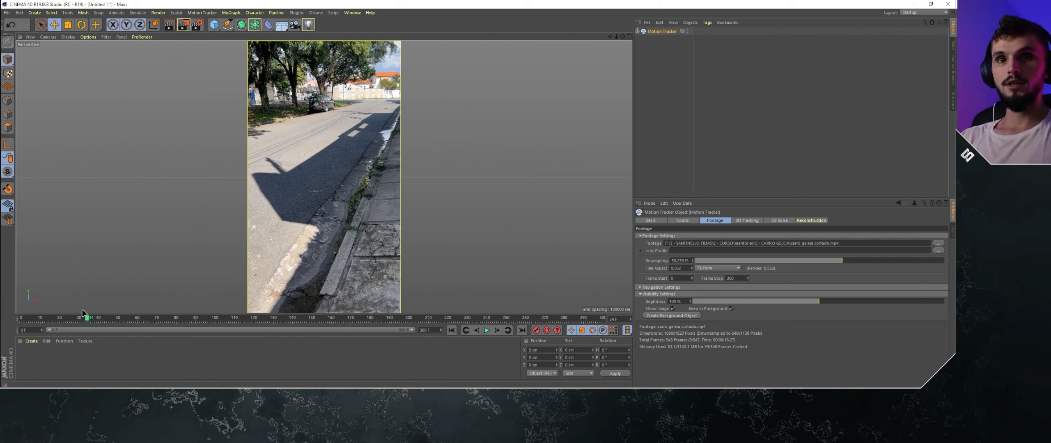
- Return to the first frame and set the Motion Tracker's Footage Scale to 90%
{"action": "left_click", "coordinate": [452, 330]}
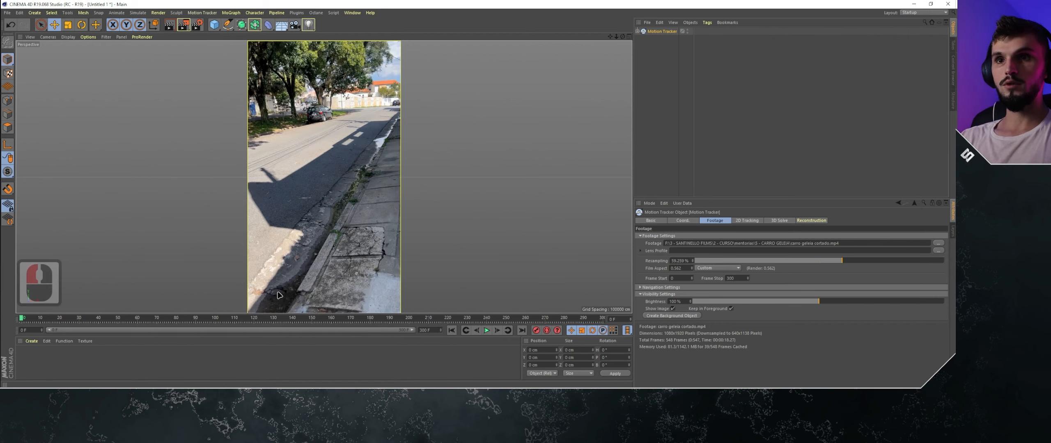
{"action": "left_click", "coordinate": [640, 287]}
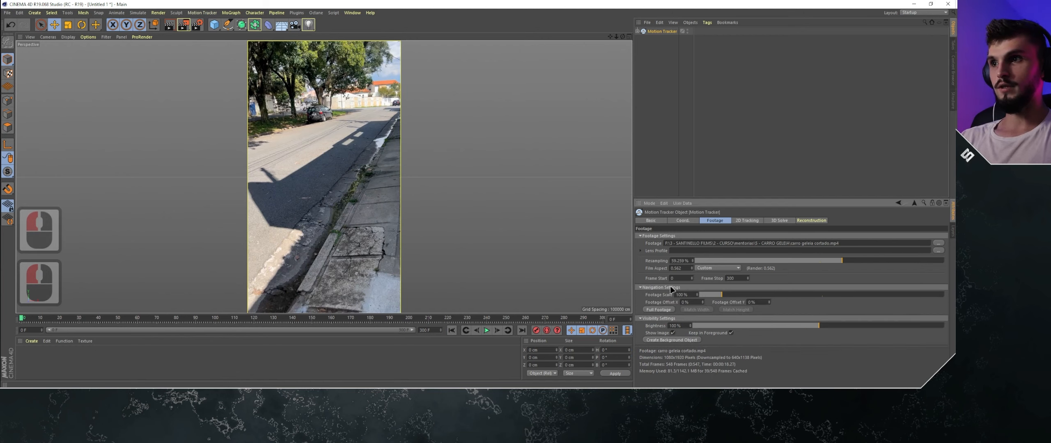
{"action": "left_click", "coordinate": [697, 296]}
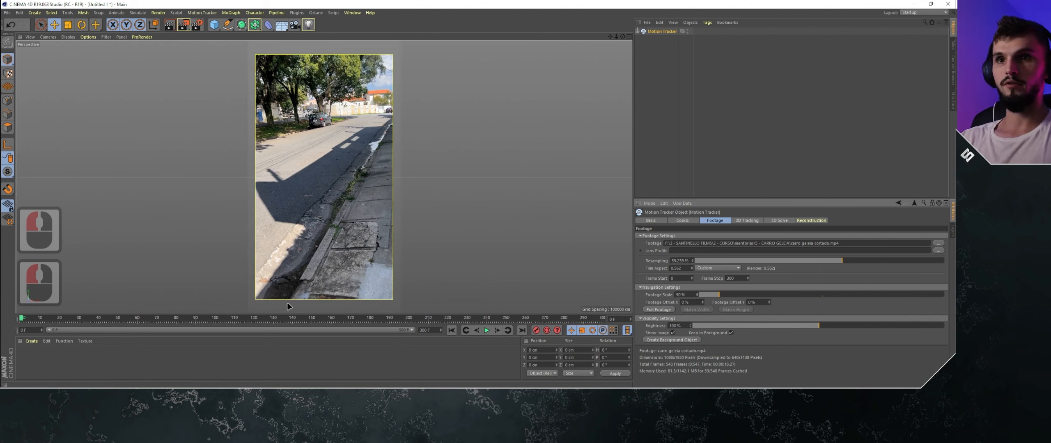
- Draw a closed tracking mask around the gutter strip between the road and the sidewalk, from the footage's lower edge to its right edge
{"action": "left_click", "coordinate": [195, 14]}
{"action": "left_click", "coordinate": [202, 94]}
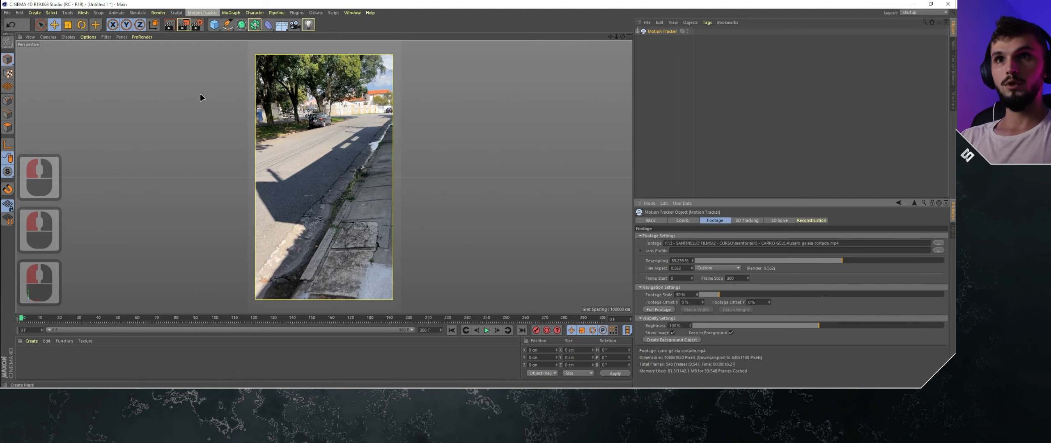
{"action": "left_click", "coordinate": [290, 301]}
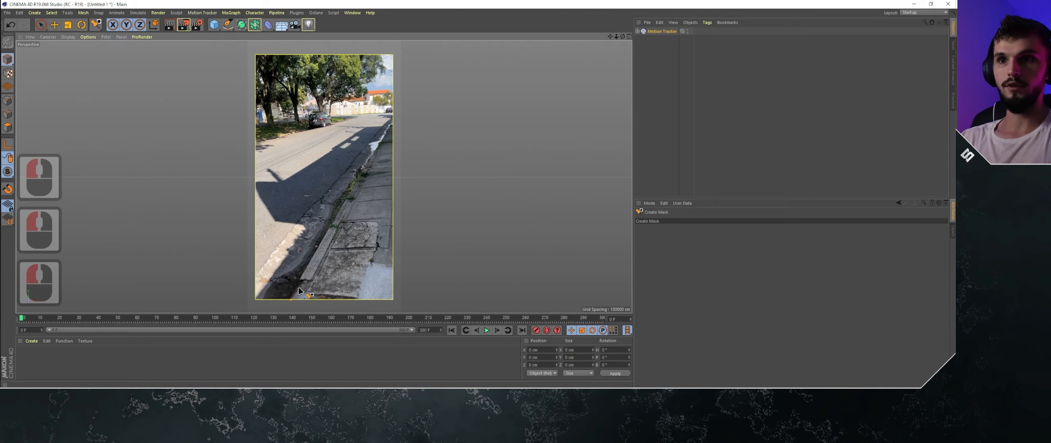
{"action": "left_click", "coordinate": [396, 124]}
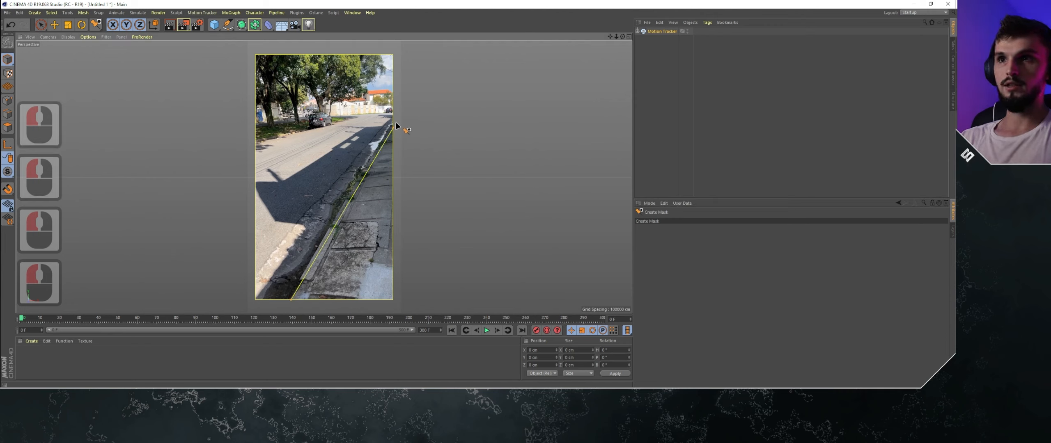
{"action": "left_click", "coordinate": [387, 121]}
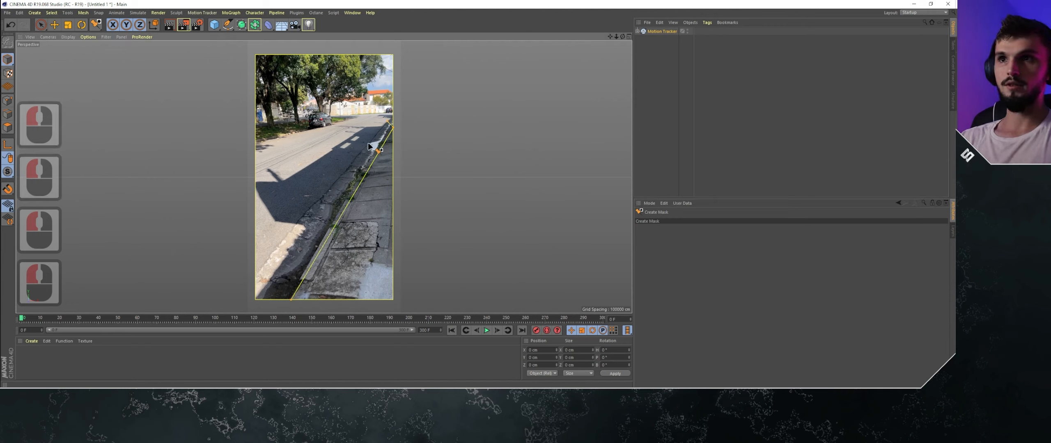
{"action": "left_click", "coordinate": [366, 143]}
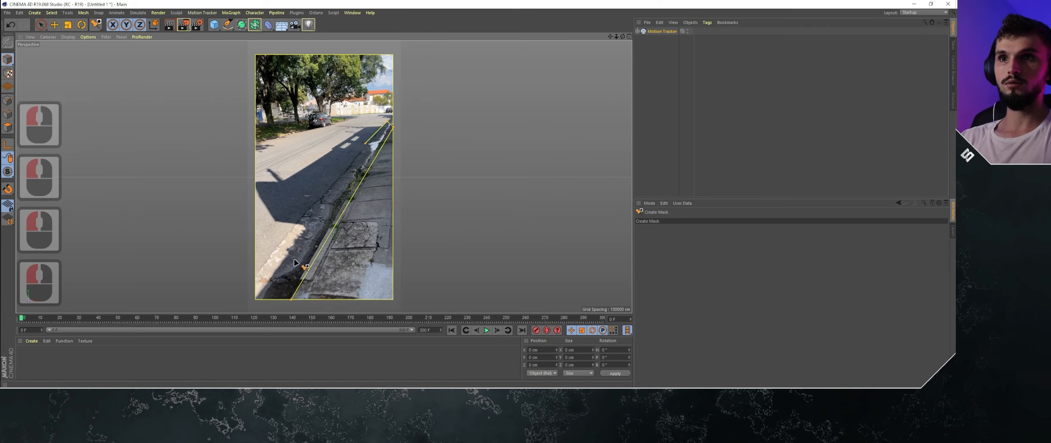
{"action": "left_click", "coordinate": [272, 272]}
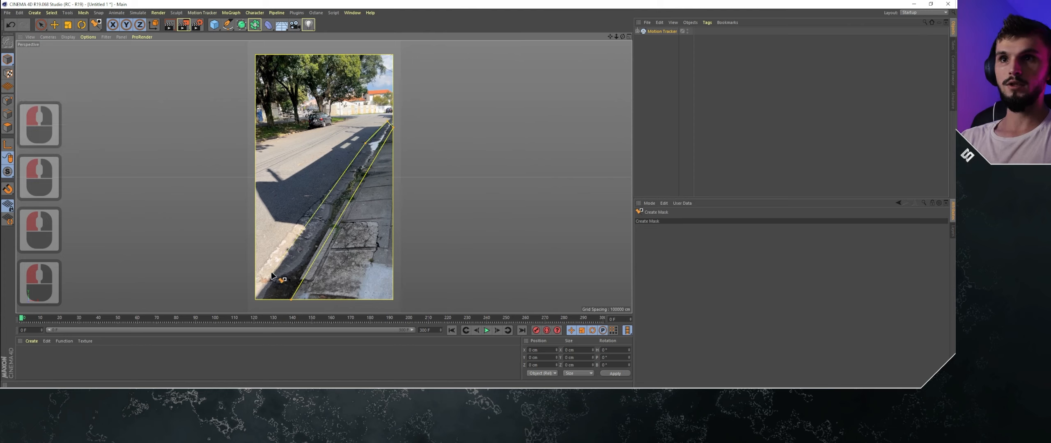
{"action": "left_click", "coordinate": [258, 301]}
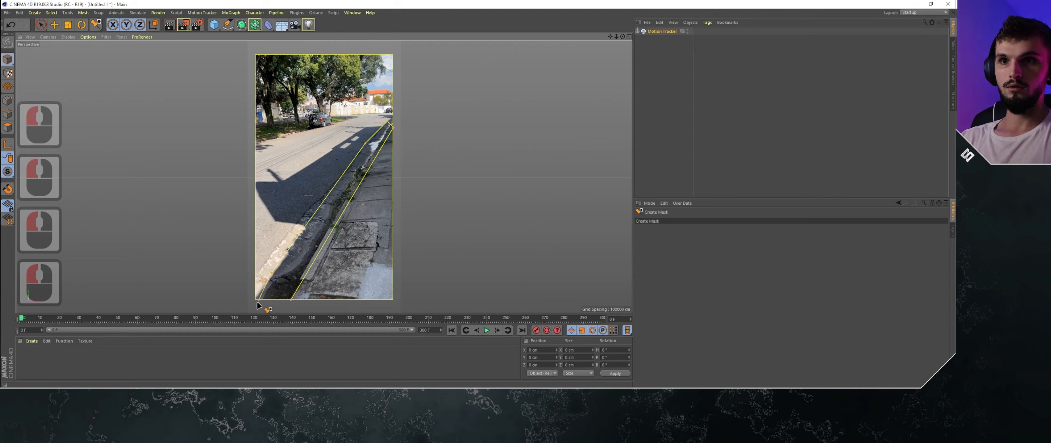
{"action": "left_click", "coordinate": [293, 302]}
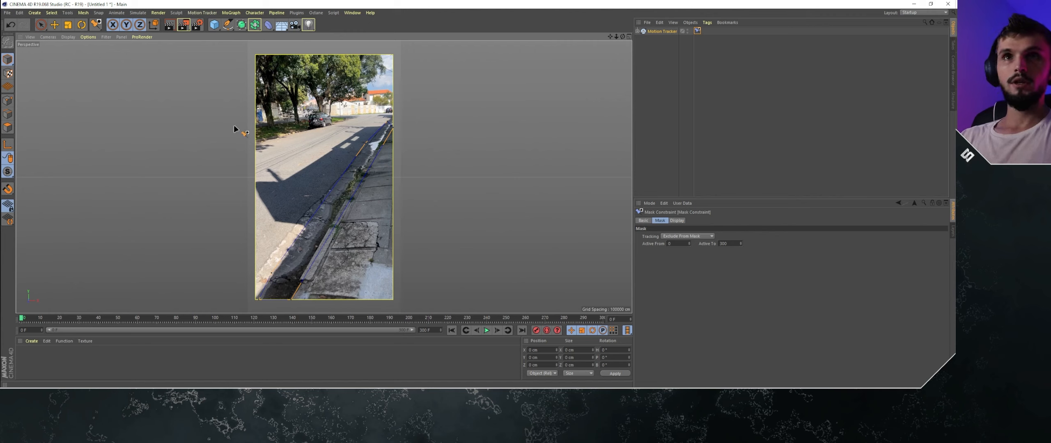
- With the Move tool, go to frame 18 and reposition the mask's lower and edge points to follow the gutter
{"action": "left_click", "coordinate": [56, 27]}
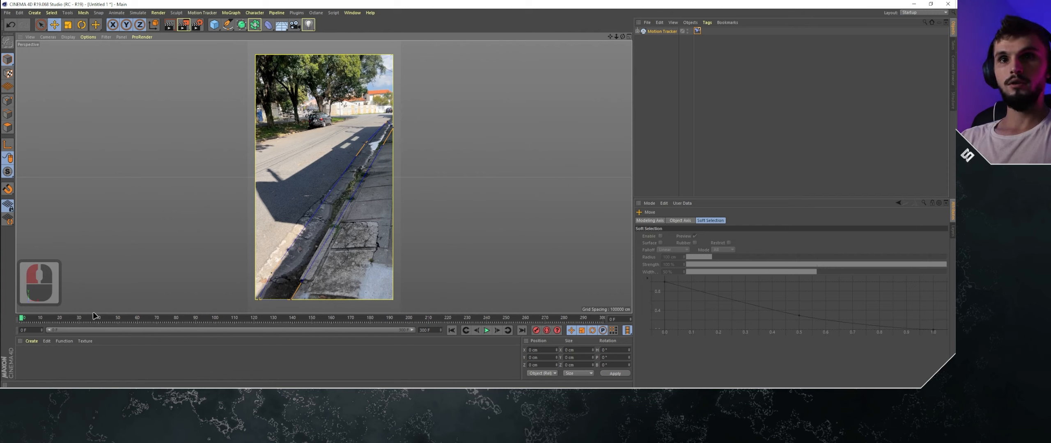
{"action": "left_click_drag", "start_coordinate": [25, 319], "coordinate": [56, 319]}
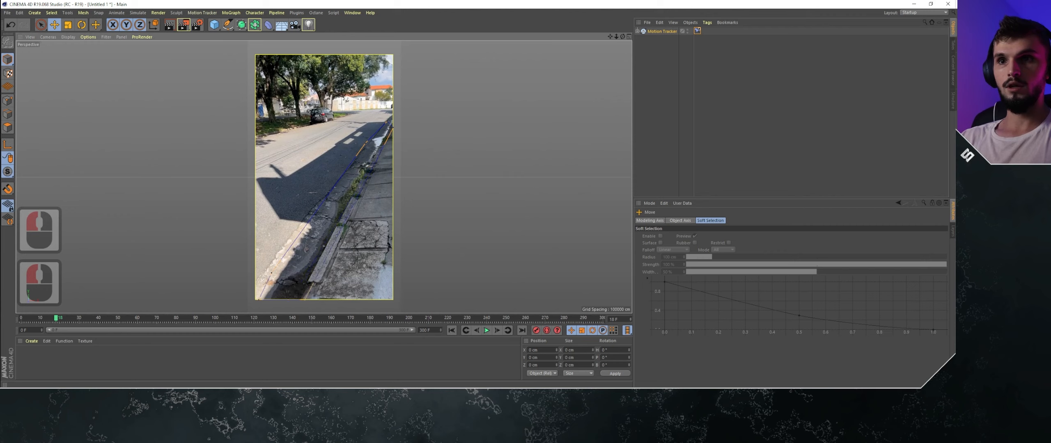
{"action": "left_click", "coordinate": [398, 210]}
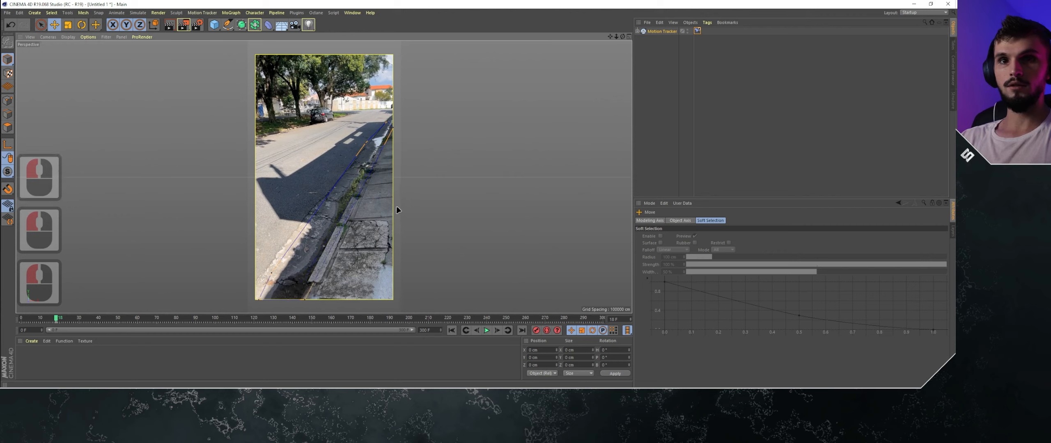
{"action": "left_click", "coordinate": [260, 301]}
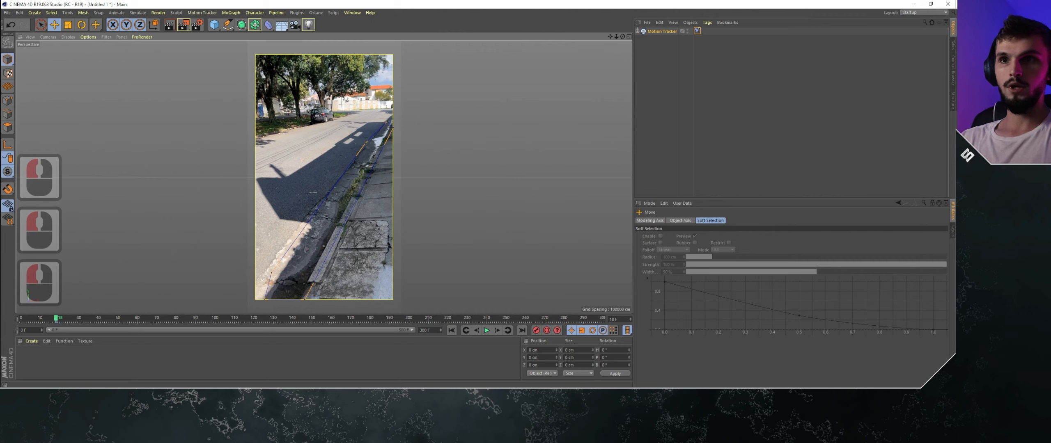
{"action": "left_click_drag", "start_coordinate": [273, 273], "coordinate": [296, 262]}
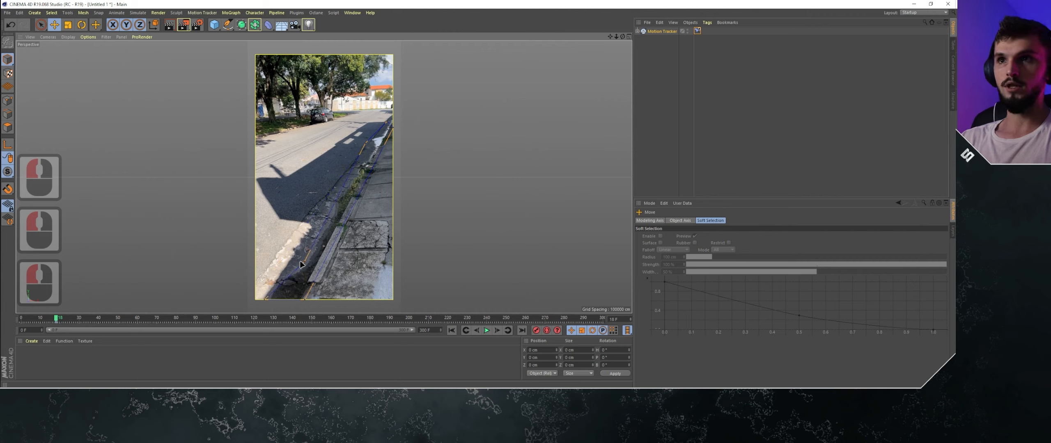
- Go to about frame 49 and shift the mask's lower points and curve handles back onto the gutter strip
{"action": "left_click", "coordinate": [100, 322]}
{"action": "left_click", "coordinate": [117, 318]}
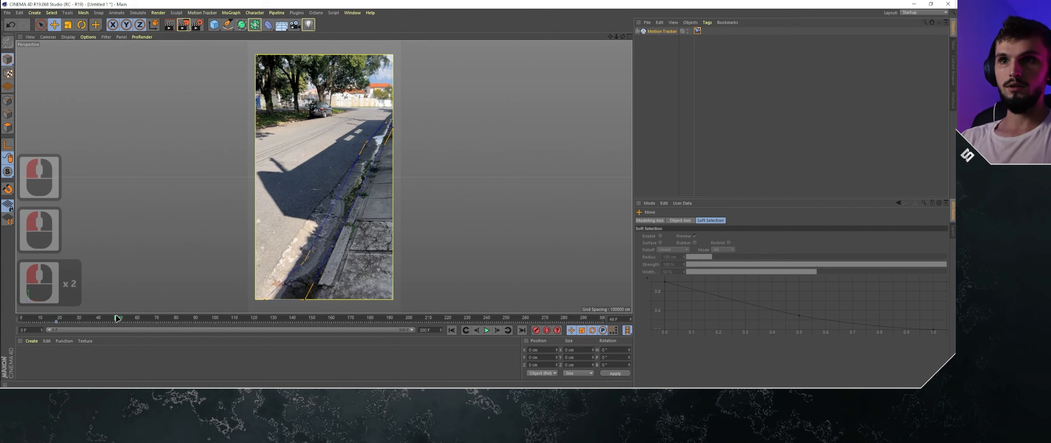
{"action": "left_click_drag", "start_coordinate": [307, 300], "coordinate": [317, 300]}
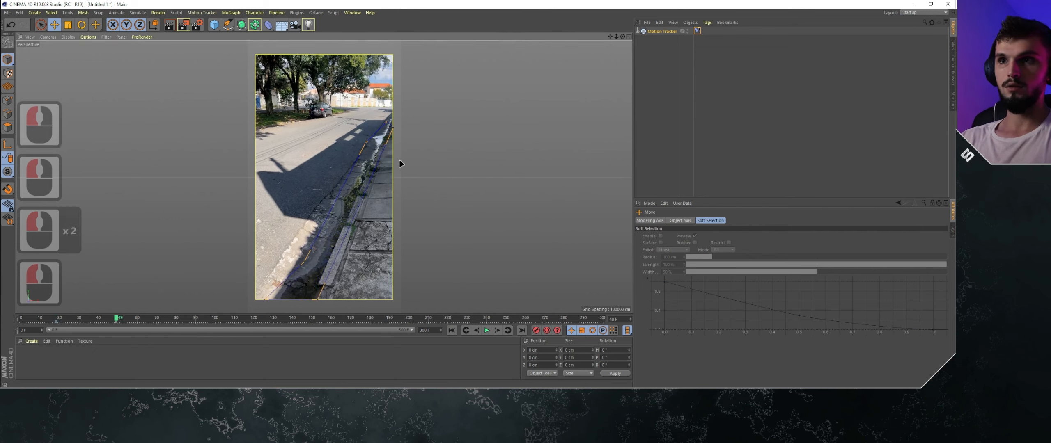
{"action": "left_click_drag", "start_coordinate": [304, 263], "coordinate": [313, 263]}
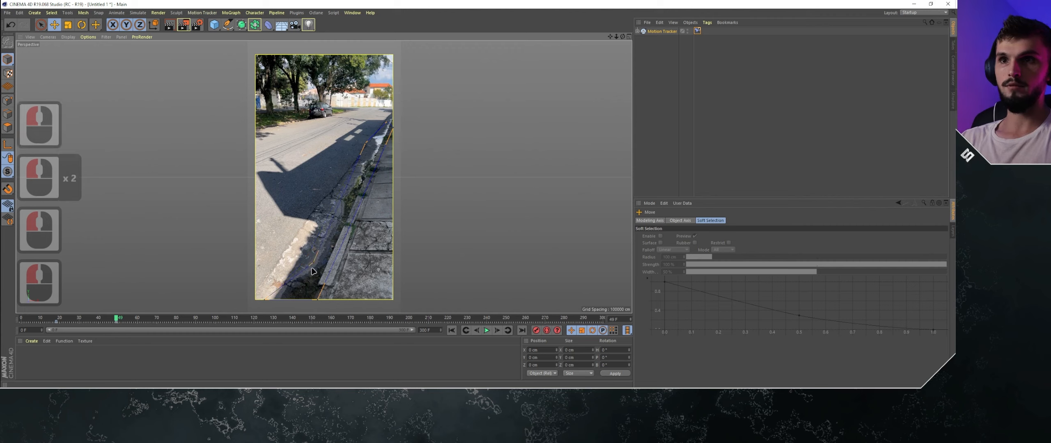
{"action": "left_click_drag", "start_coordinate": [265, 300], "coordinate": [272, 299]}
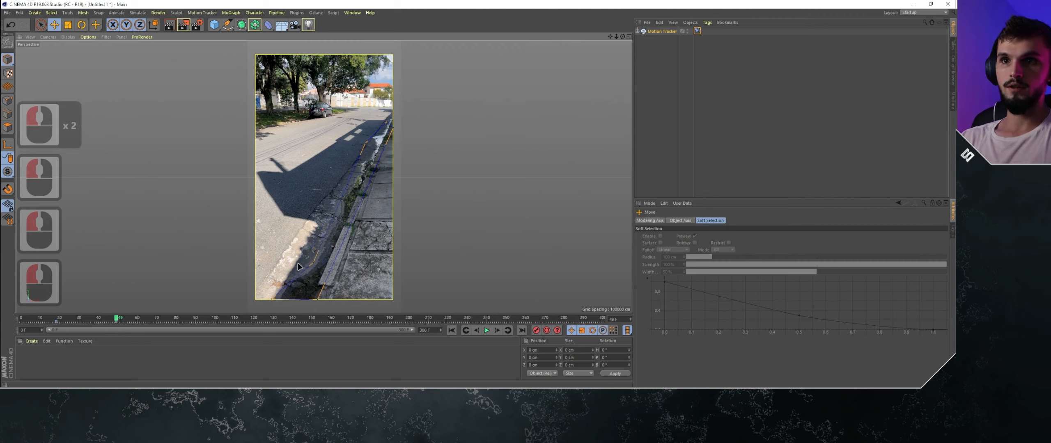
{"action": "left_click", "coordinate": [277, 304]}
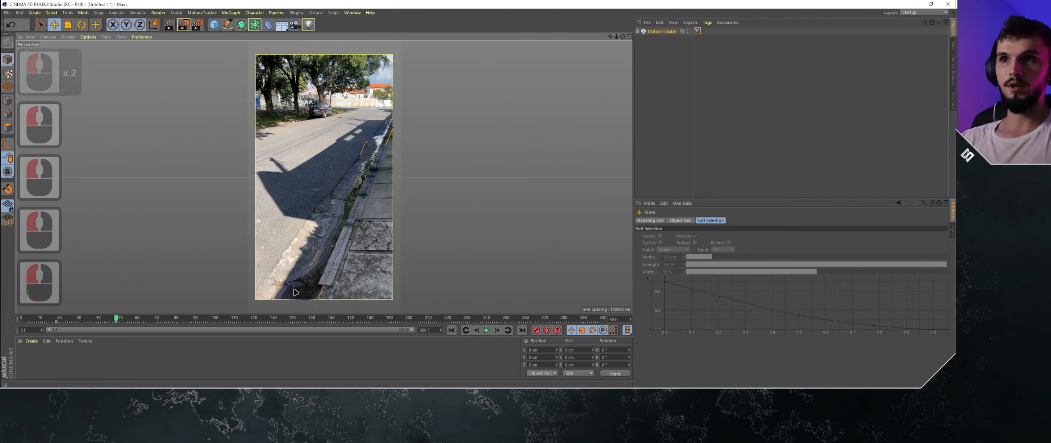
- Return to frame 0 and realign the mask's lower points and curve handle with the gutter
{"action": "left_click_drag", "start_coordinate": [33, 320], "coordinate": [13, 320]}
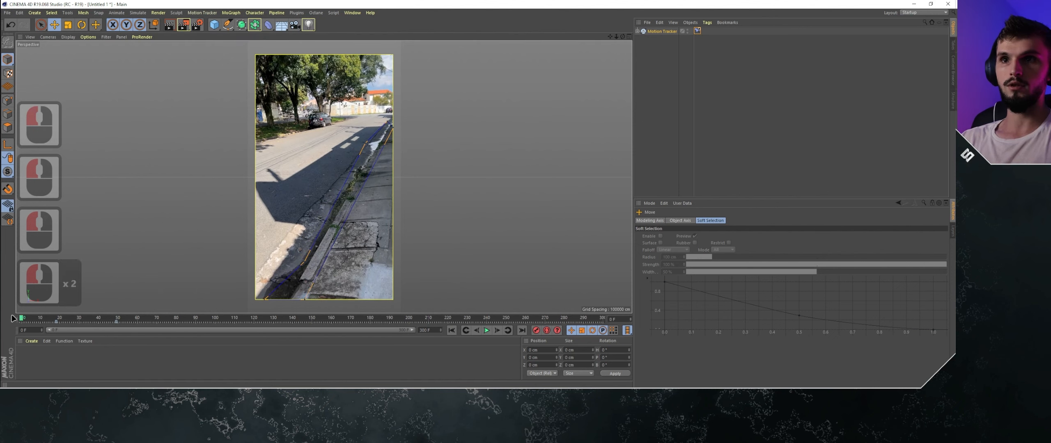
{"action": "left_click", "coordinate": [266, 295]}
{"action": "left_click_drag", "start_coordinate": [302, 266], "coordinate": [279, 275]}
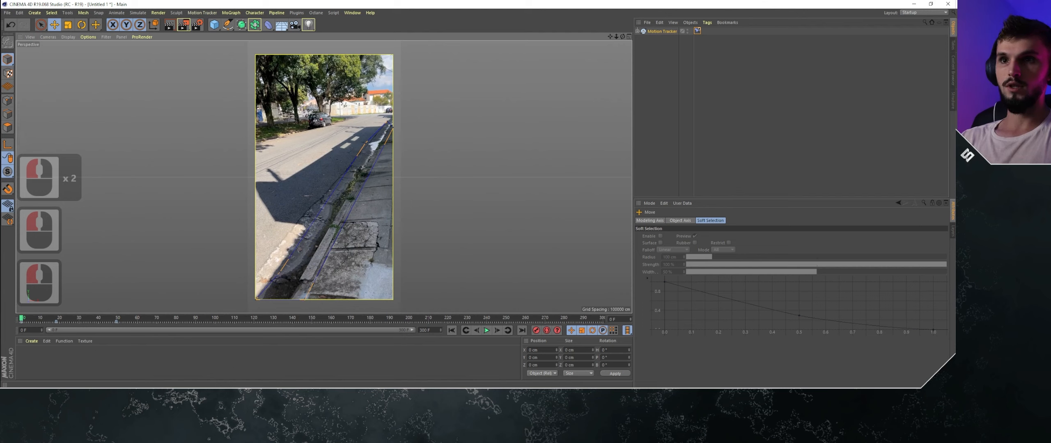
{"action": "left_click_drag", "start_coordinate": [305, 299], "coordinate": [296, 299]}
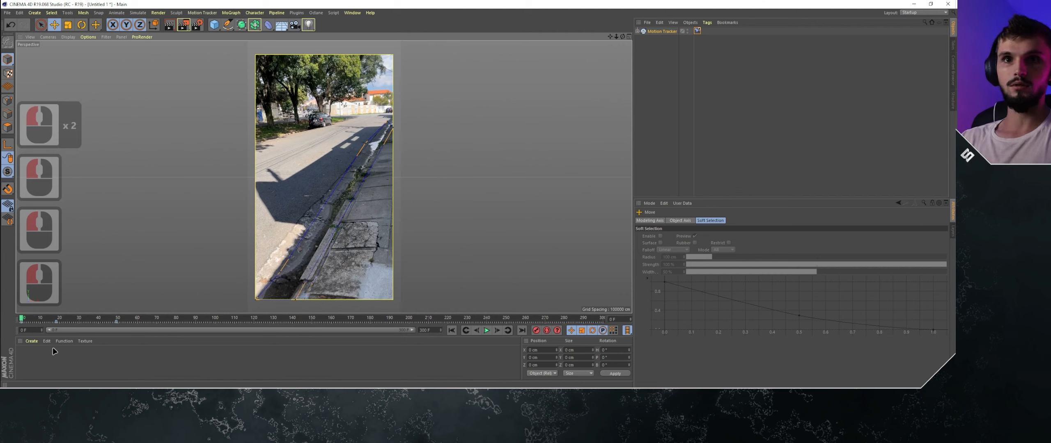
- Advance to frame 88 and move the mask's lower sidewalk-side point and its handle back to the curb edge
{"action": "left_click", "coordinate": [118, 319]}
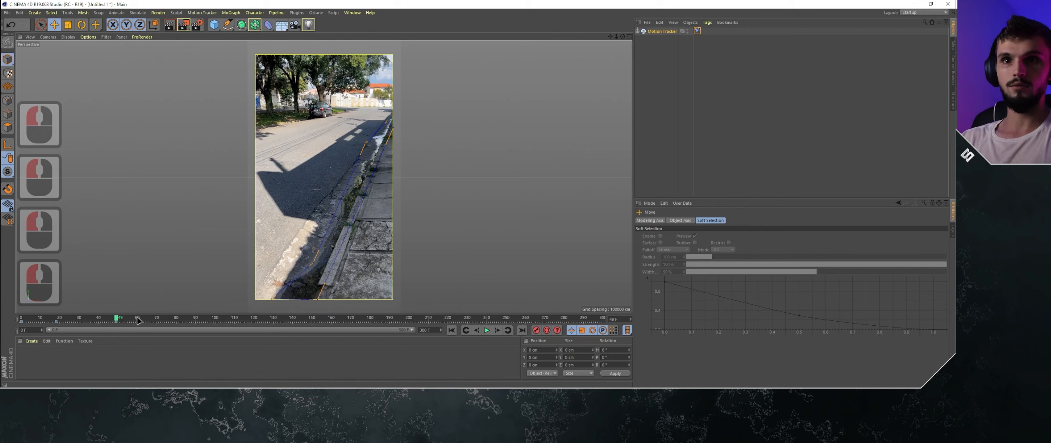
{"action": "left_click_drag", "start_coordinate": [138, 320], "coordinate": [198, 318]}
{"action": "left_click", "coordinate": [191, 320]}
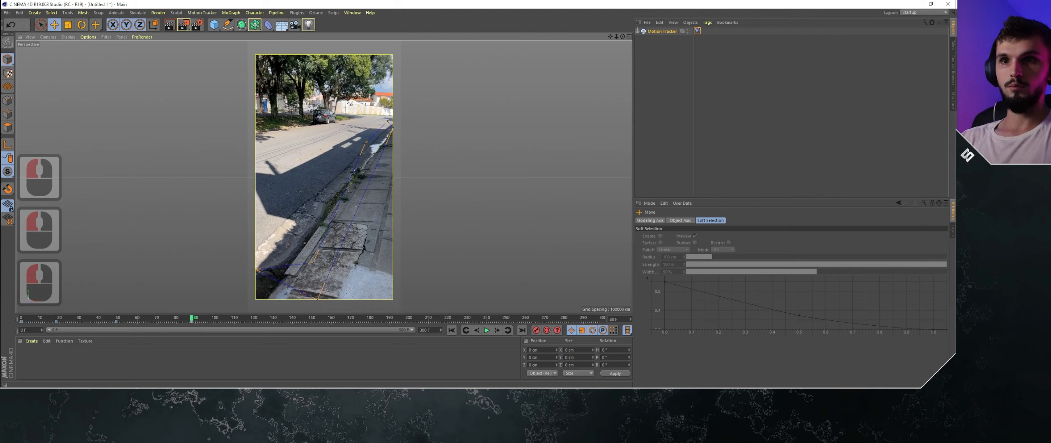
{"action": "left_click_drag", "start_coordinate": [317, 298], "coordinate": [267, 300]}
{"action": "left_click_drag", "start_coordinate": [313, 263], "coordinate": [257, 274]}
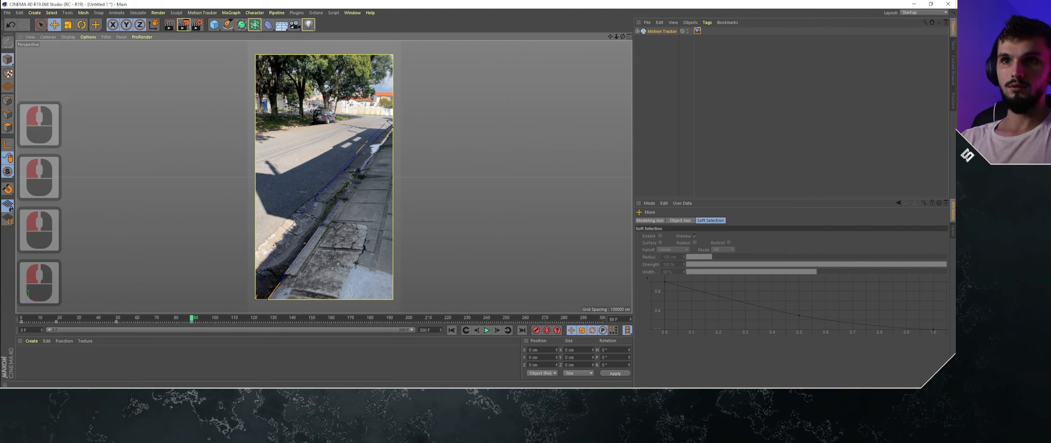
- Fine-tune the mask at frame 88, adjusting its road-side edge near the footage's lower corner and its far-end handle along the curb
{"action": "scroll", "coordinate": [299, 235], "scroll_direction": "up", "scroll_amount": 7}
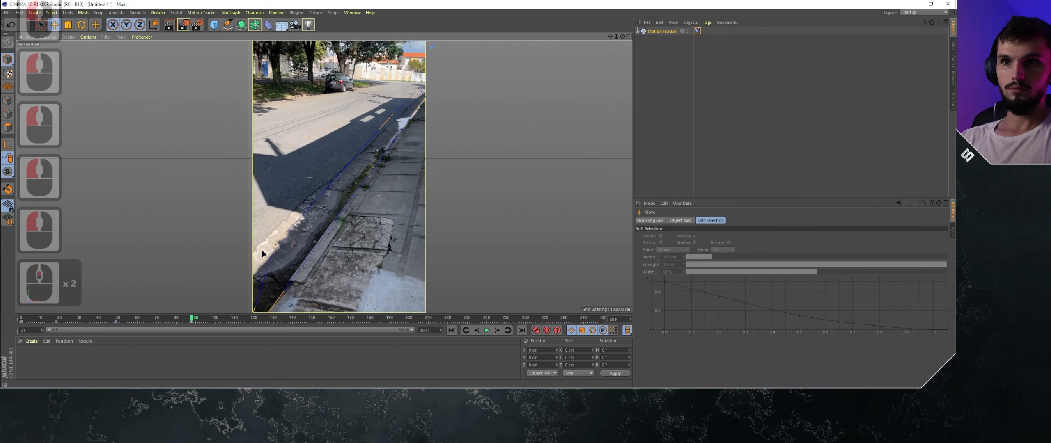
{"action": "middle_click_drag", "start_coordinate": [301, 198], "coordinate": [340, 174], "text": "alt"}
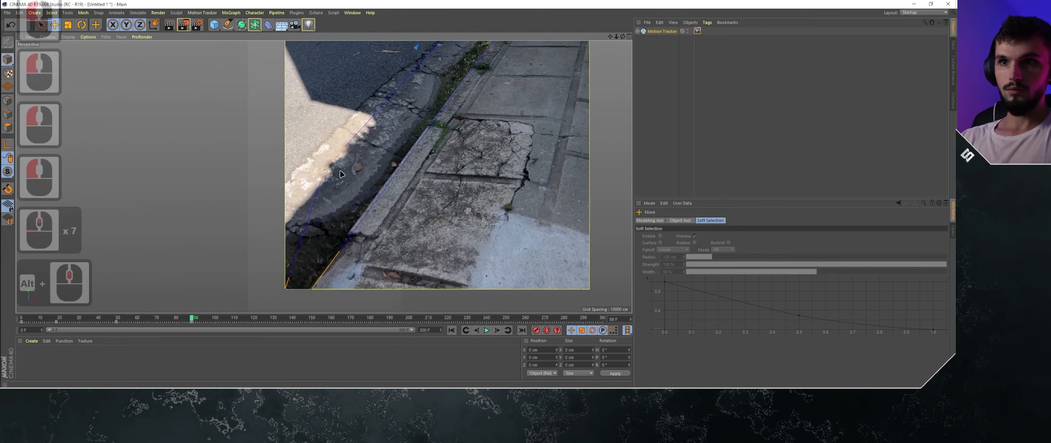
{"action": "left_click_drag", "start_coordinate": [325, 171], "coordinate": [287, 221]}
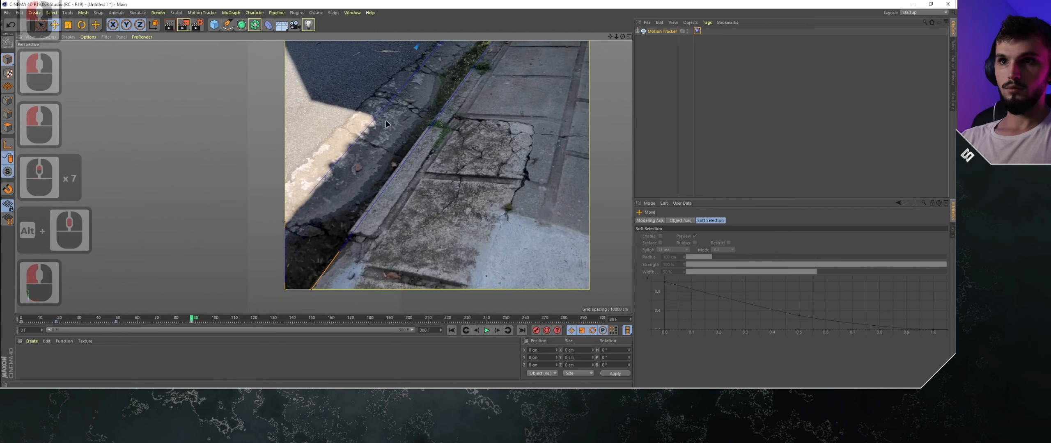
{"action": "middle_click_drag", "start_coordinate": [397, 85], "coordinate": [320, 192], "text": "alt"}
{"action": "scroll", "coordinate": [320, 192], "scroll_direction": "down", "scroll_amount": 1}
{"action": "scroll", "coordinate": [320, 192], "scroll_direction": "down", "scroll_amount": 2}
{"action": "middle_click_drag", "start_coordinate": [432, 75], "coordinate": [381, 143], "text": "alt"}
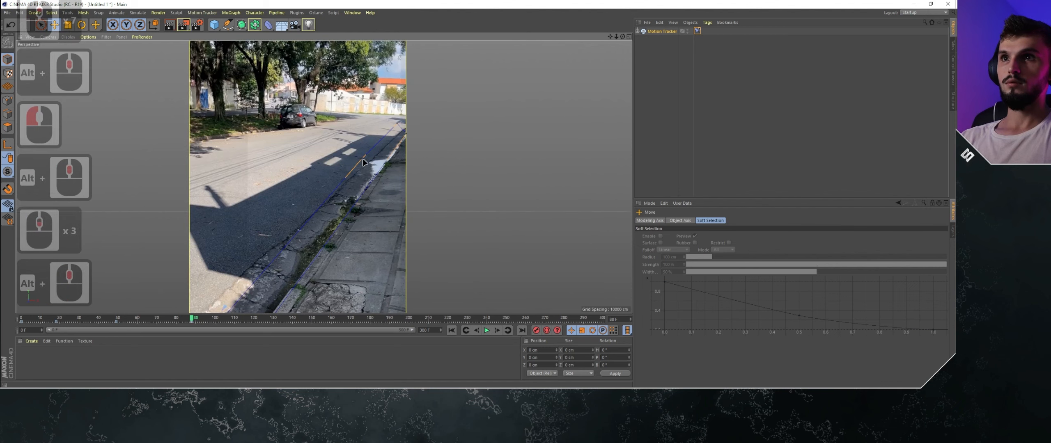
{"action": "left_click_drag", "start_coordinate": [362, 159], "coordinate": [364, 163]}
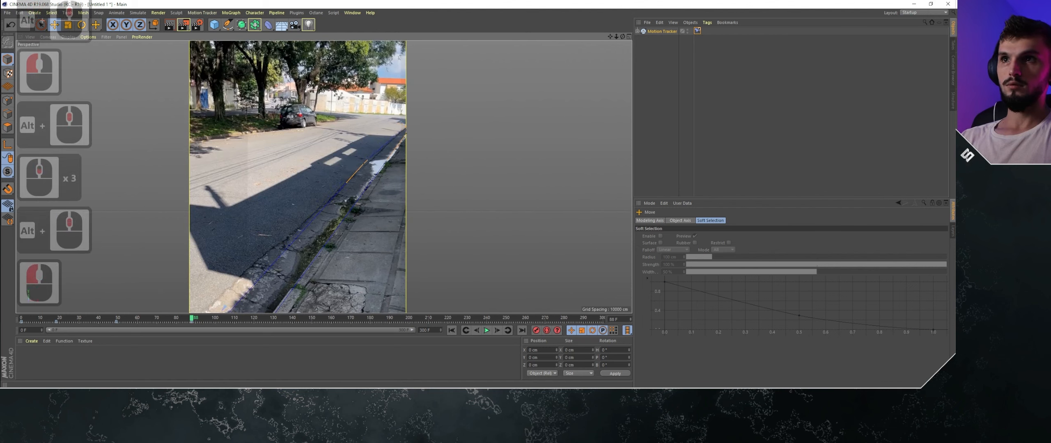
- Go to frame 128 and refit the mask's near and far ends to the gutter between road and sidewalk
{"action": "left_click_drag", "start_coordinate": [233, 320], "coordinate": [269, 317]}
{"action": "middle_click_drag", "start_coordinate": [299, 311], "coordinate": [379, 149], "text": "alt"}
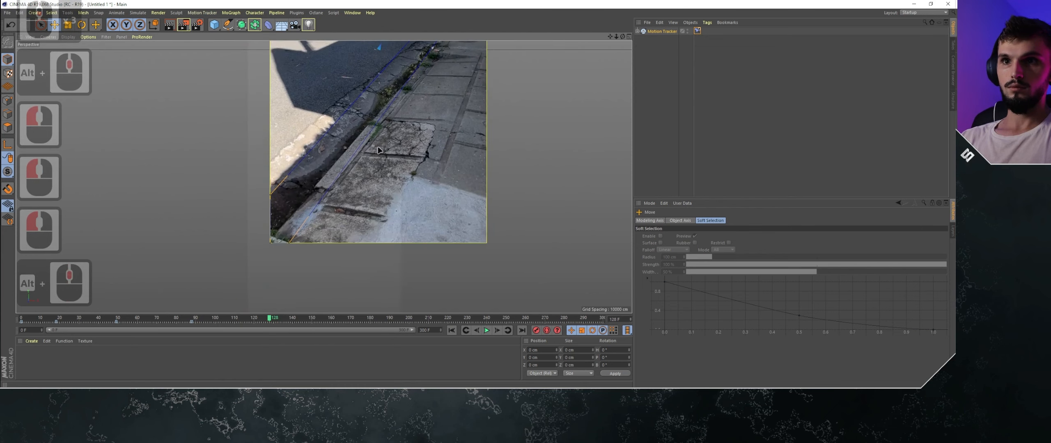
{"action": "left_click_drag", "start_coordinate": [291, 242], "coordinate": [279, 241]}
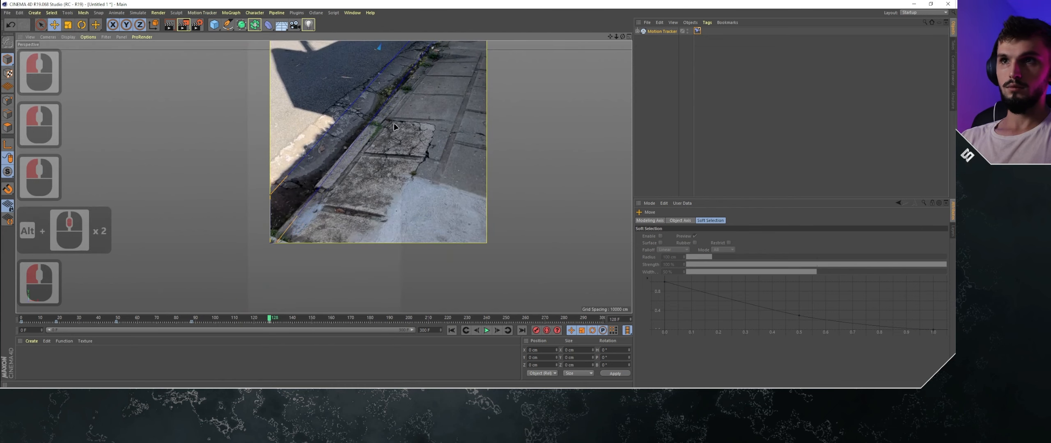
{"action": "middle_click_drag", "start_coordinate": [394, 123], "coordinate": [321, 242], "text": "alt"}
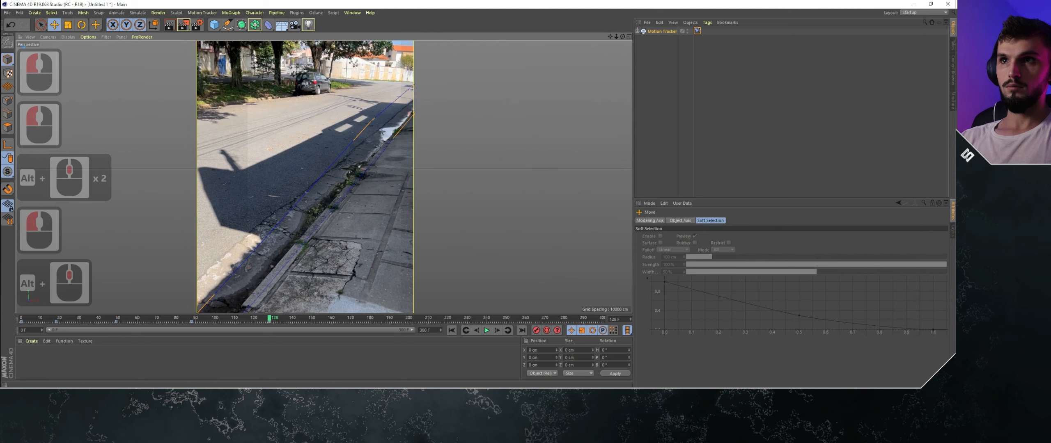
{"action": "left_click_drag", "start_coordinate": [372, 120], "coordinate": [377, 128]}
{"action": "left_click", "coordinate": [411, 89]}
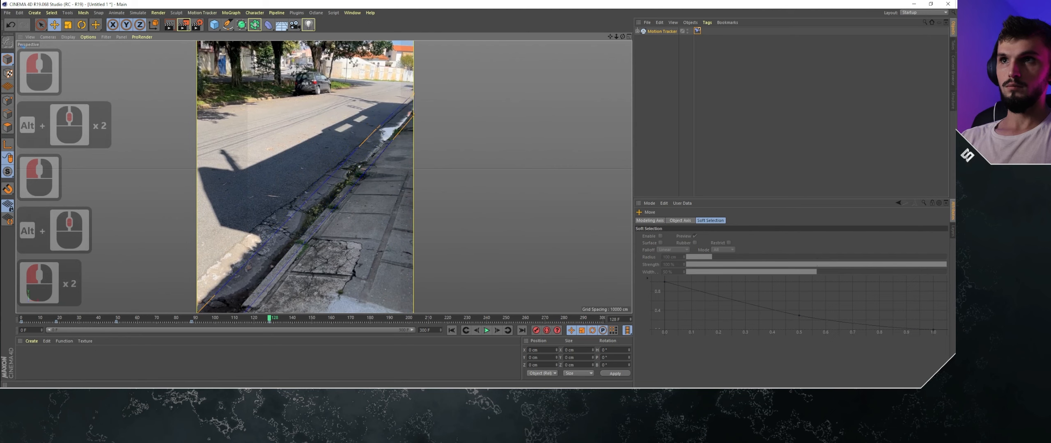
{"action": "left_click", "coordinate": [413, 116]}
- Go to frame 157 and adjust the mask's lower corner and its far-end points to follow the gutter
{"action": "middle_click_drag", "start_coordinate": [364, 265], "coordinate": [431, 156], "text": "alt"}
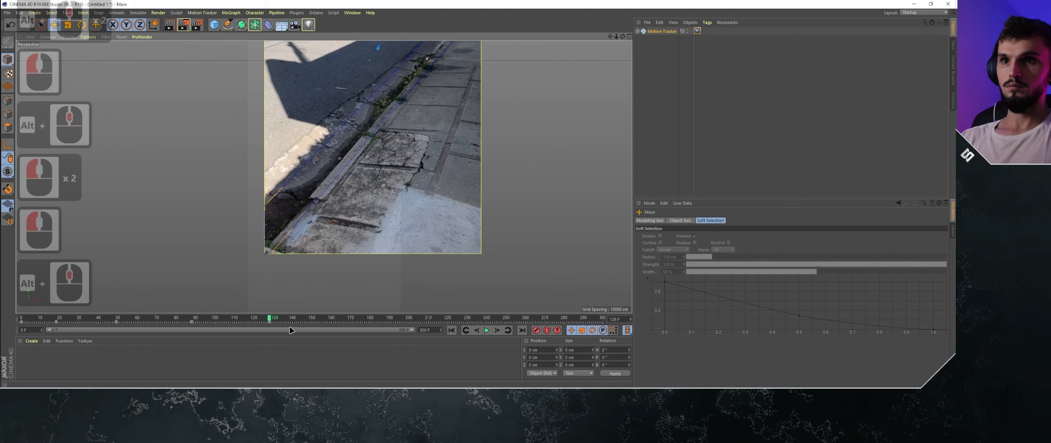
{"action": "left_click_drag", "start_coordinate": [271, 321], "coordinate": [325, 321]}
{"action": "middle_click_drag", "start_coordinate": [280, 255], "coordinate": [301, 302], "text": "alt"}
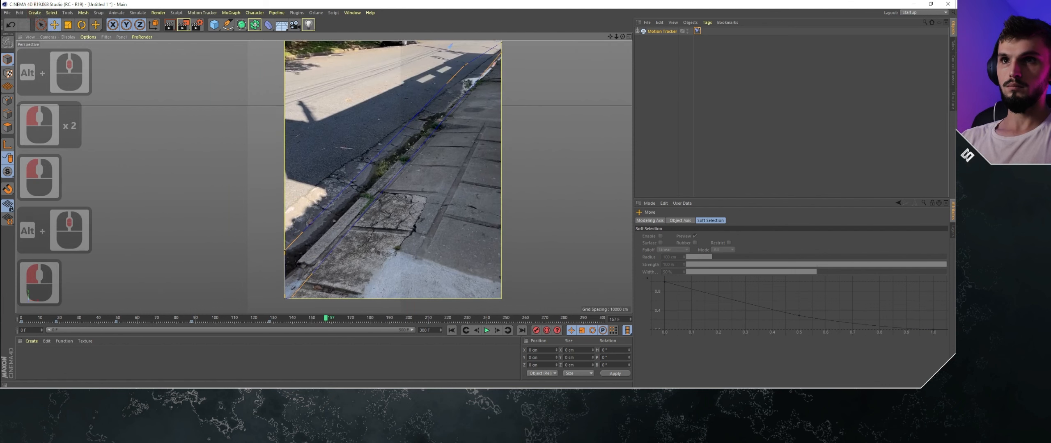
{"action": "left_click_drag", "start_coordinate": [294, 299], "coordinate": [286, 288]}
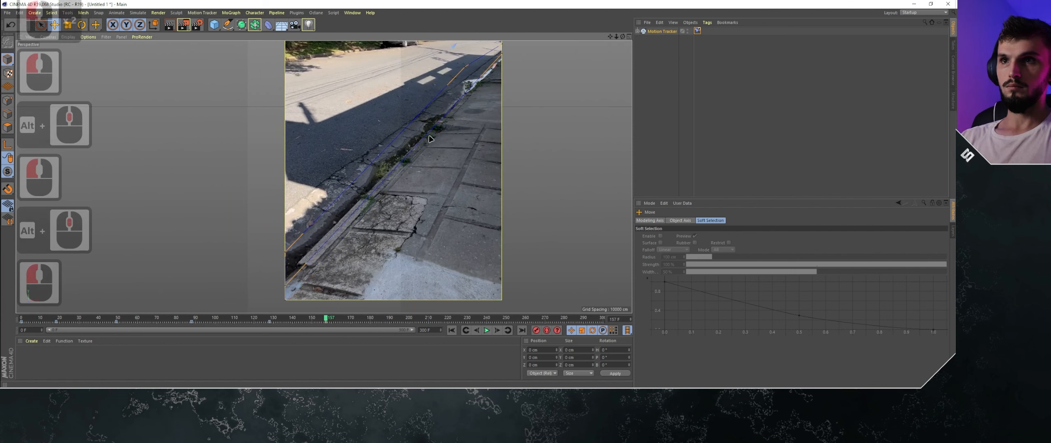
{"action": "middle_click_drag", "start_coordinate": [448, 109], "coordinate": [407, 175], "text": "alt"}
{"action": "left_click", "coordinate": [458, 115]}
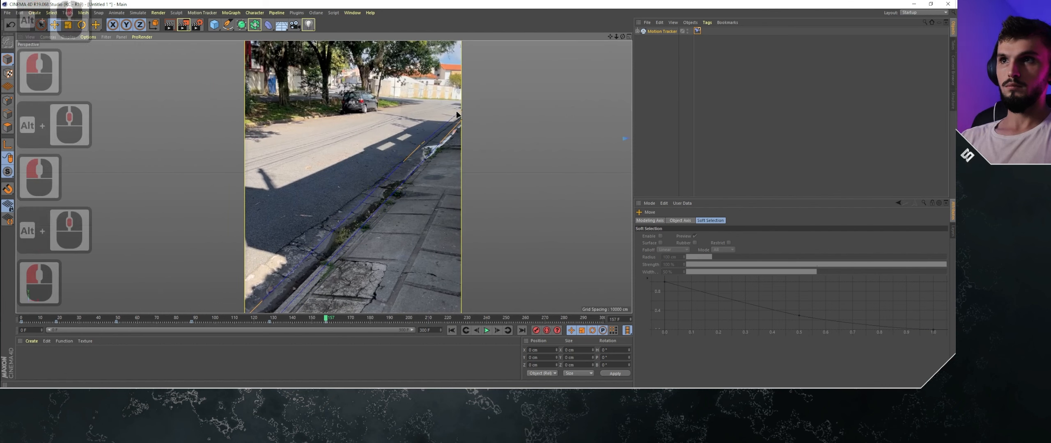
{"action": "mouse_move", "coordinate": [461, 120]}
{"action": "left_mouse_down"}
{"action": "mouse_move", "coordinate": [462, 128]}
{"action": "mouse_move", "coordinate": [461, 120]}
{"action": "left_mouse_up"}
- Go to frame 178 and realign the mask's road-side edge points and its far end with the gutter
{"action": "left_click", "coordinate": [321, 317]}
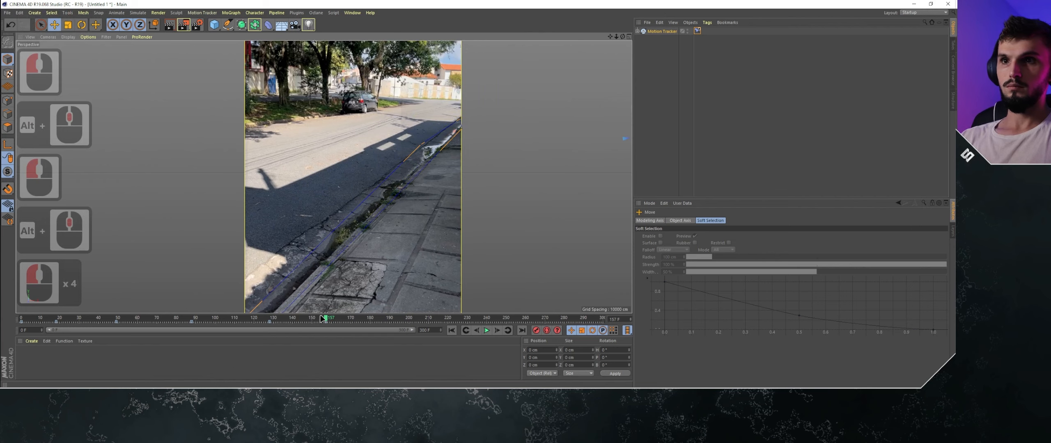
{"action": "left_click", "coordinate": [364, 318]}
{"action": "left_click", "coordinate": [366, 318]}
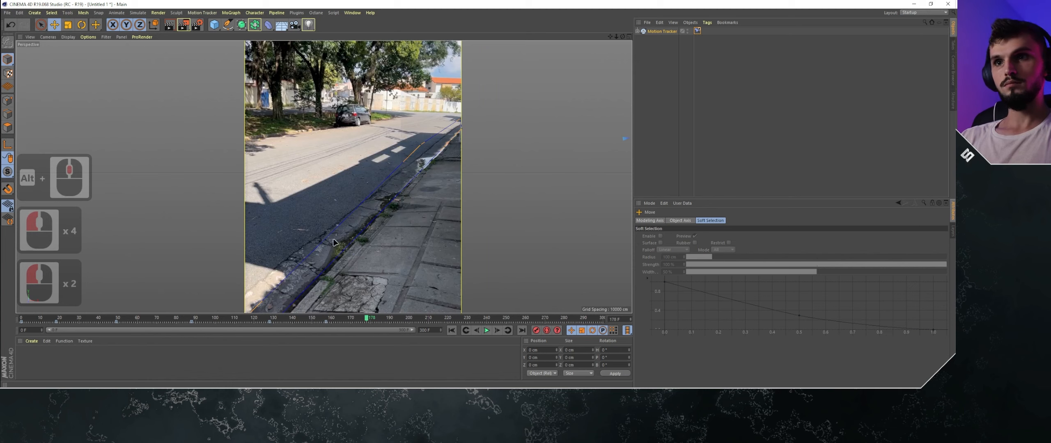
{"action": "middle_click_drag", "start_coordinate": [386, 304], "coordinate": [388, 212], "text": "alt"}
{"action": "left_click_drag", "start_coordinate": [247, 270], "coordinate": [248, 274]}
{"action": "left_click_drag", "start_coordinate": [247, 227], "coordinate": [248, 243]}
{"action": "middle_click_drag", "start_coordinate": [359, 132], "coordinate": [327, 210], "text": "alt"}
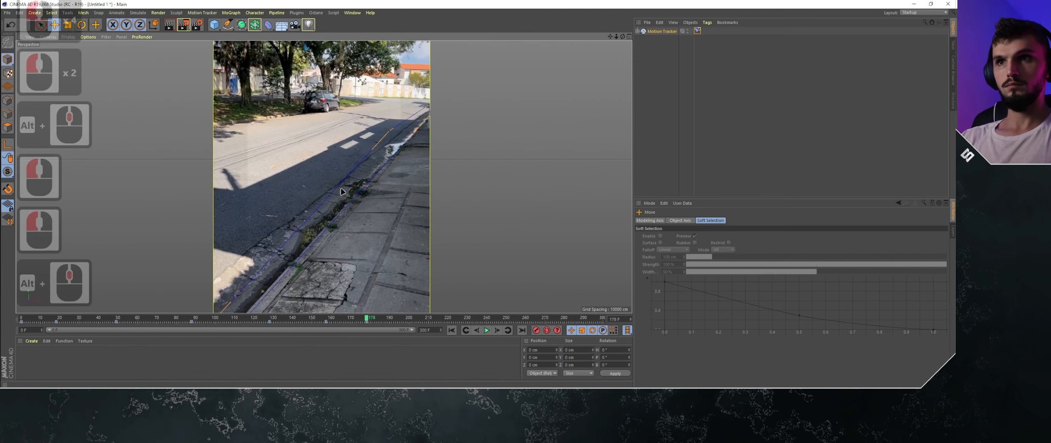
{"action": "left_click_drag", "start_coordinate": [427, 118], "coordinate": [430, 113]}
{"action": "left_click", "coordinate": [431, 117]}
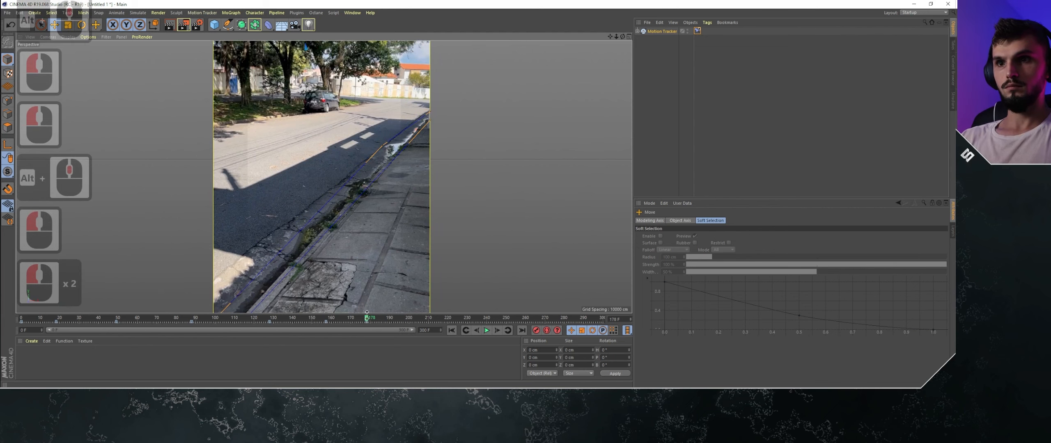
- Go to frame 204 and refit the mask's near corner, road-side edge and far-end points to the gutter
{"action": "left_click_drag", "start_coordinate": [395, 314], "coordinate": [402, 312]}
{"action": "left_click", "coordinate": [416, 318]}
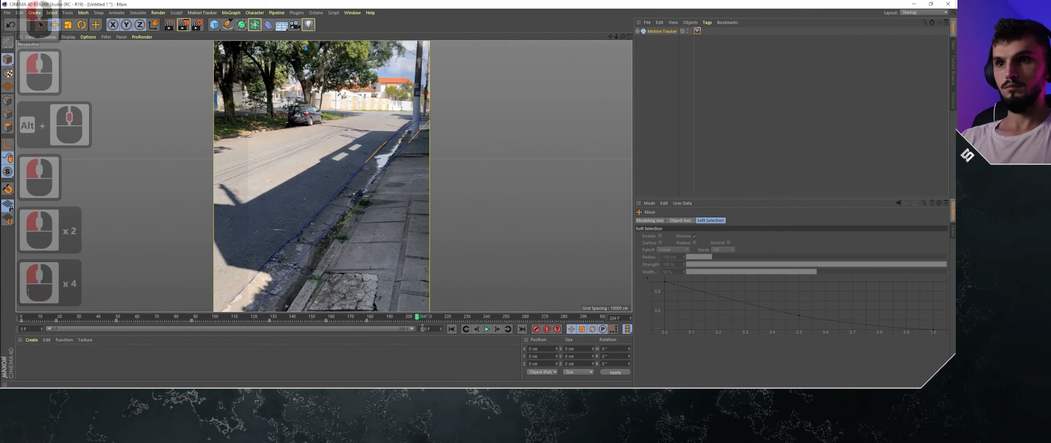
{"action": "middle_click_drag", "start_coordinate": [314, 262], "coordinate": [298, 165], "text": "alt"}
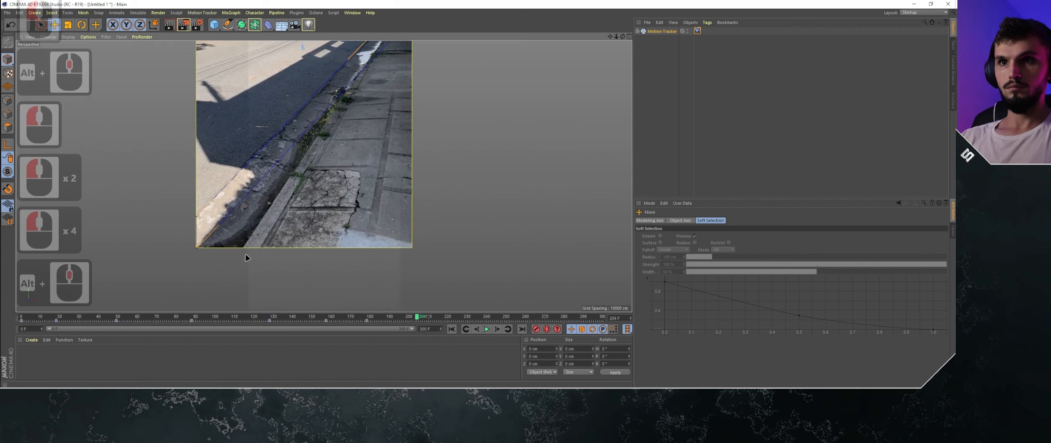
{"action": "left_click_drag", "start_coordinate": [197, 248], "coordinate": [258, 248]}
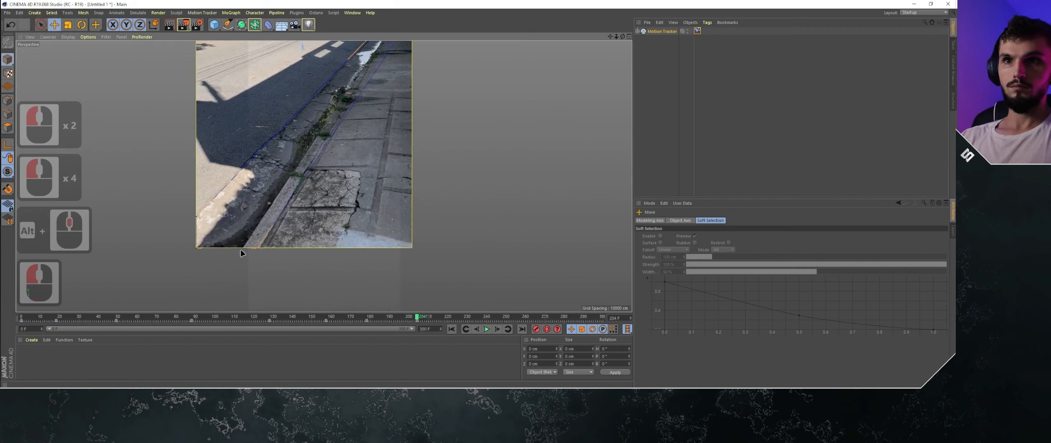
{"action": "left_click_drag", "start_coordinate": [197, 216], "coordinate": [232, 234]}
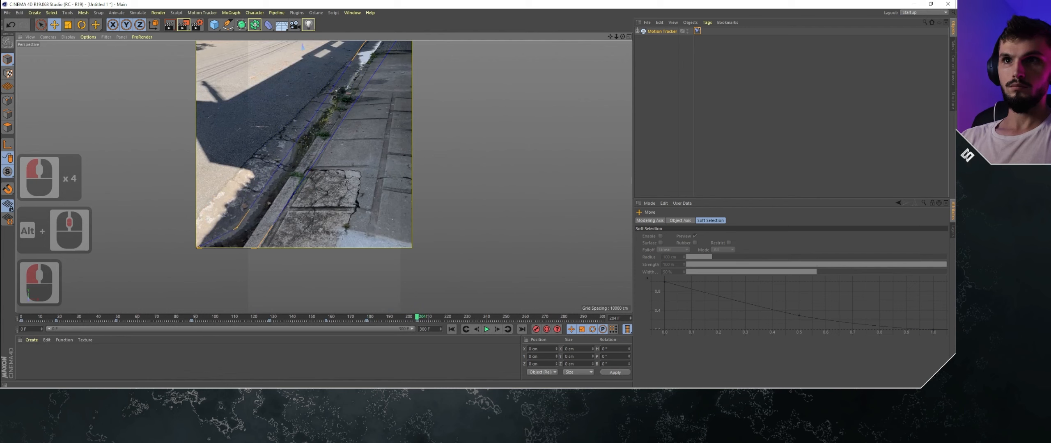
{"action": "middle_click_drag", "start_coordinate": [397, 48], "coordinate": [393, 111], "text": "alt"}
{"action": "left_click_drag", "start_coordinate": [409, 82], "coordinate": [390, 85]}
{"action": "left_click", "coordinate": [388, 84]}
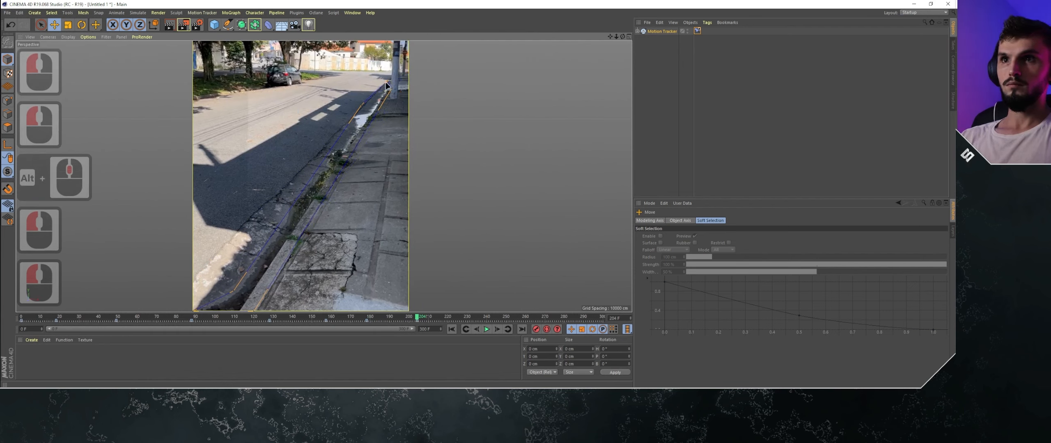
{"action": "middle_click_drag", "start_coordinate": [291, 285], "coordinate": [296, 252], "text": "alt"}
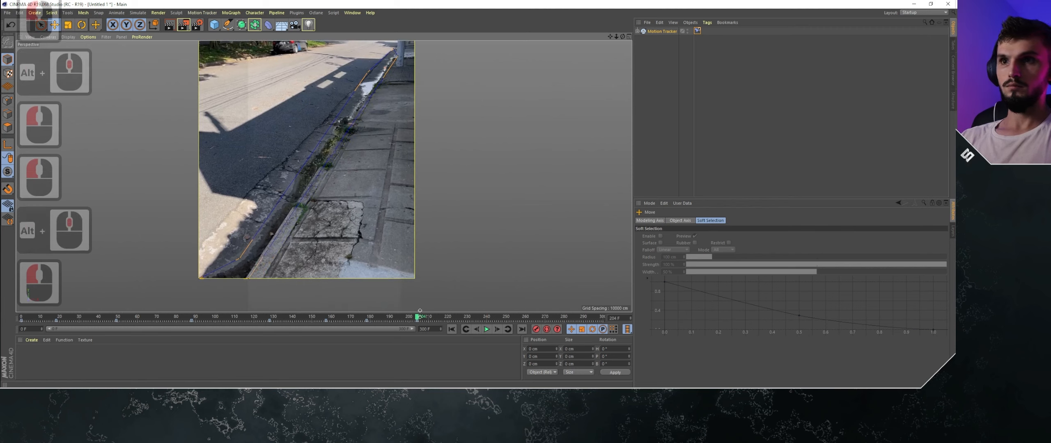
- Go to frame 229, realign the mask's near and far ends with the gutter, and check the fit between frames 204 and 229
{"action": "left_click_drag", "start_coordinate": [418, 318], "coordinate": [466, 318]}
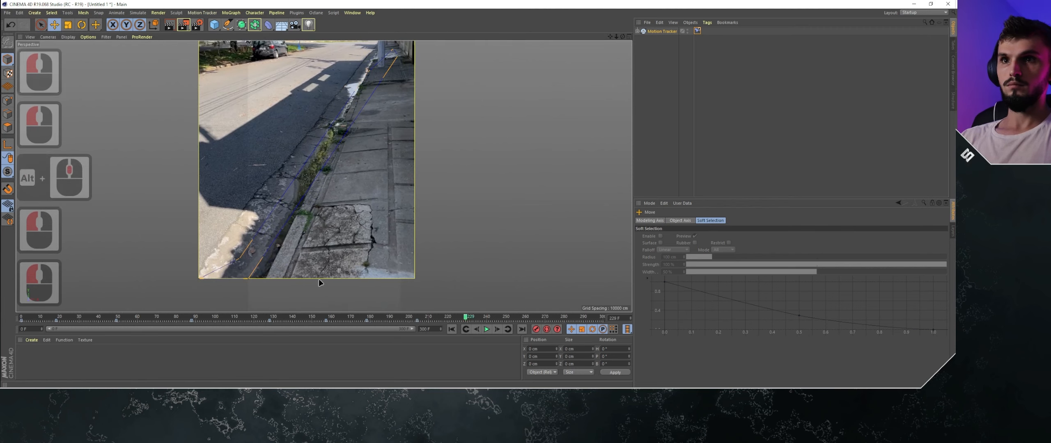
{"action": "left_click_drag", "start_coordinate": [248, 278], "coordinate": [291, 175]}
{"action": "middle_click_drag", "start_coordinate": [347, 107], "coordinate": [392, 92], "text": "alt"}
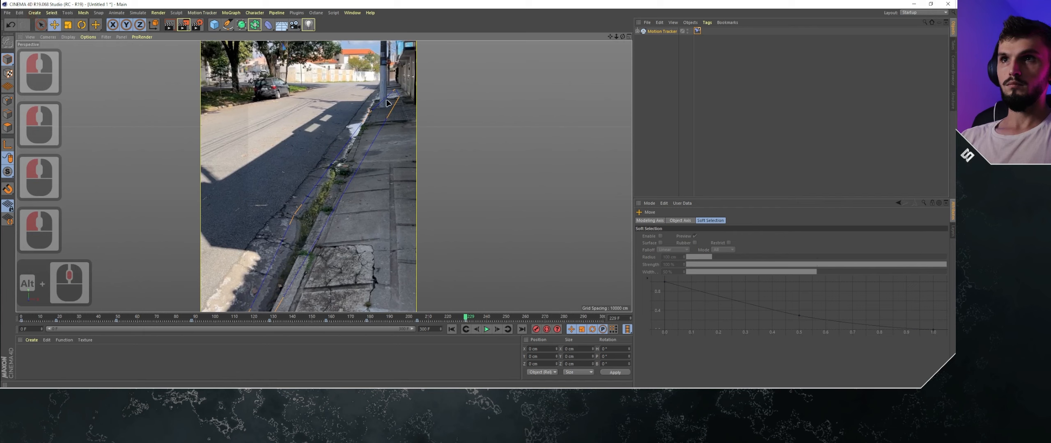
{"action": "mouse_move", "coordinate": [395, 90]}
{"action": "left_mouse_down"}
{"action": "mouse_move", "coordinate": [378, 90]}
{"action": "mouse_move", "coordinate": [398, 98]}
{"action": "mouse_move", "coordinate": [379, 95]}
{"action": "left_mouse_up"}
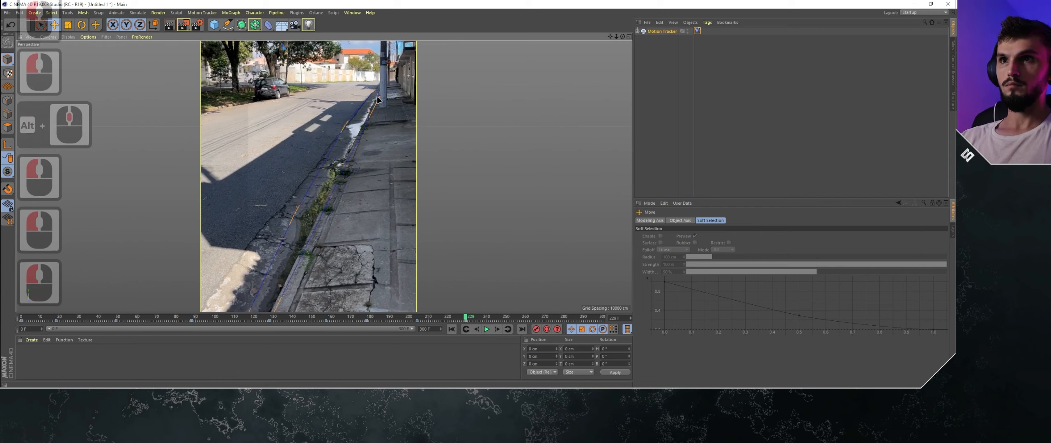
{"action": "double_click", "coordinate": [437, 318]}
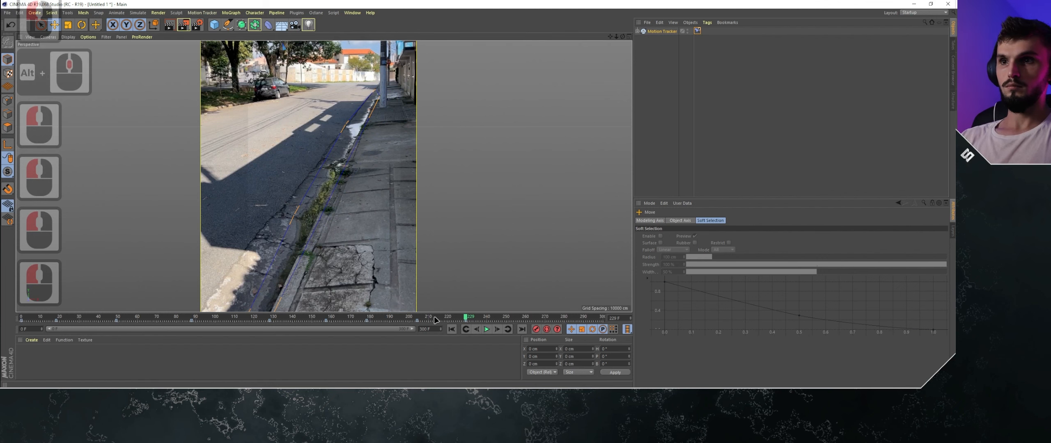
{"action": "left_click", "coordinate": [440, 319]}
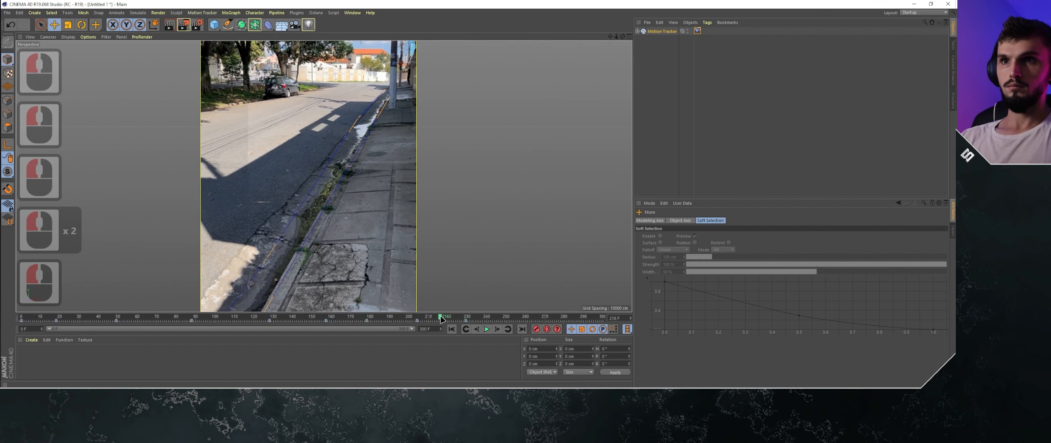
- Go to frame 257 and move the mask's far end, near corners and road-side edge points onto the gutter
{"action": "left_click_drag", "start_coordinate": [465, 319], "coordinate": [520, 317]}
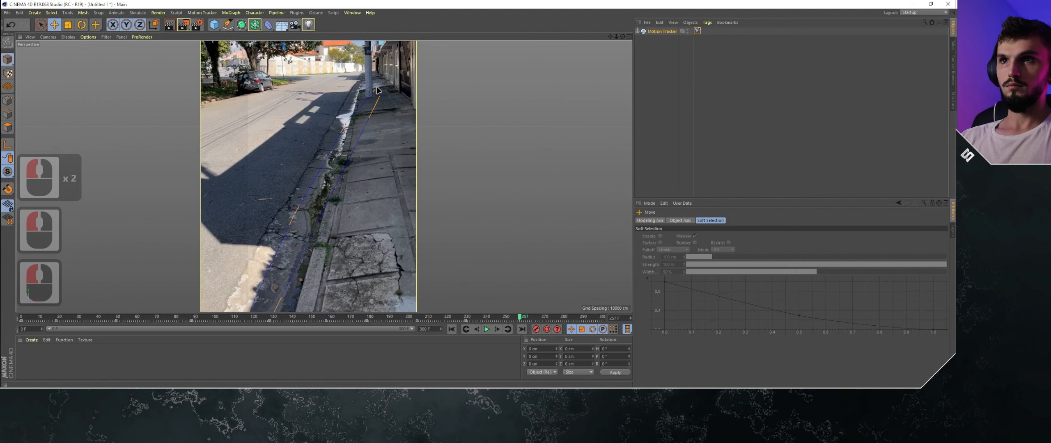
{"action": "left_click_drag", "start_coordinate": [374, 89], "coordinate": [356, 82]}
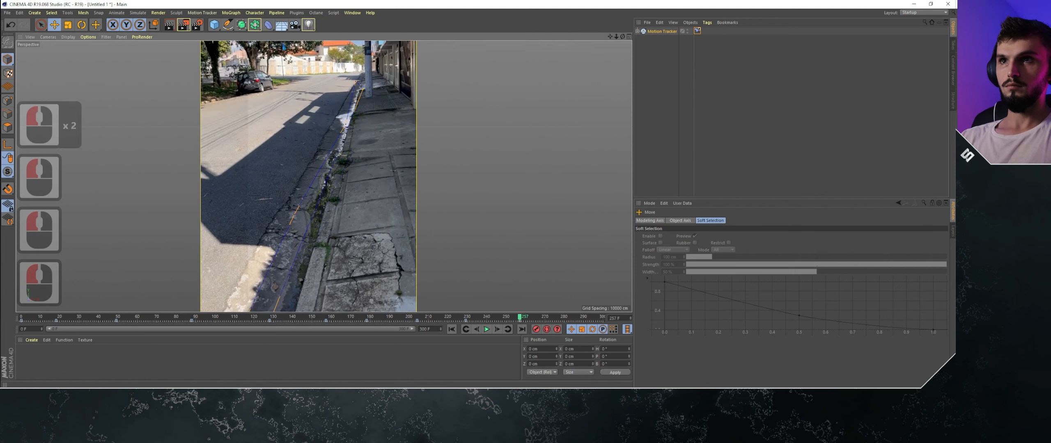
{"action": "middle_click_drag", "start_coordinate": [294, 299], "coordinate": [296, 272], "text": "alt"}
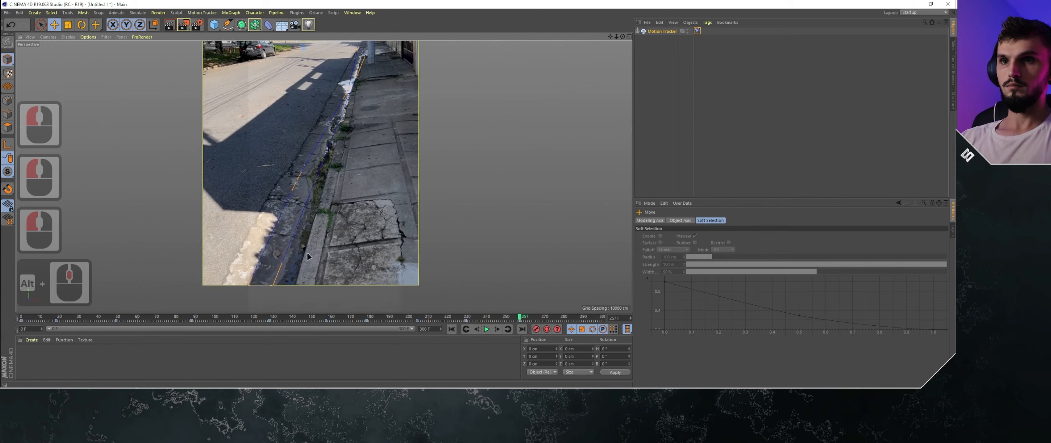
{"action": "left_click", "coordinate": [248, 286]}
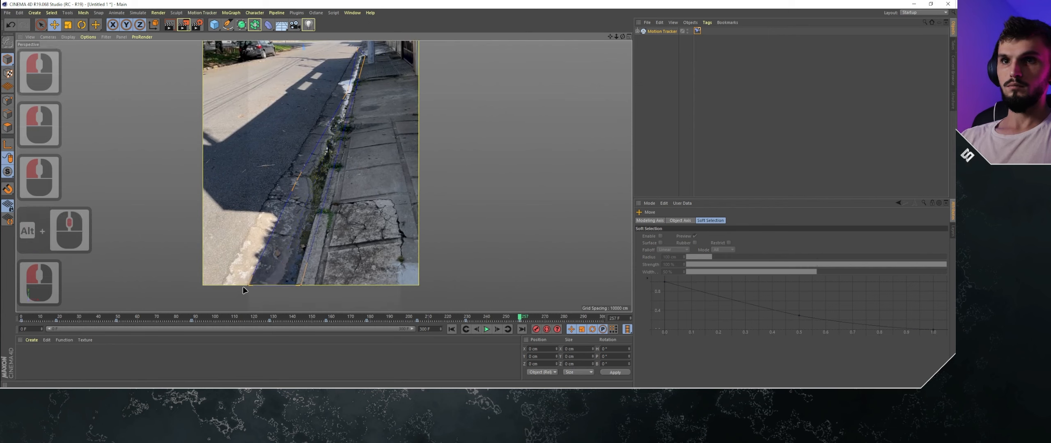
{"action": "left_click_drag", "start_coordinate": [250, 286], "coordinate": [273, 285]}
{"action": "left_click_drag", "start_coordinate": [295, 181], "coordinate": [304, 171]}
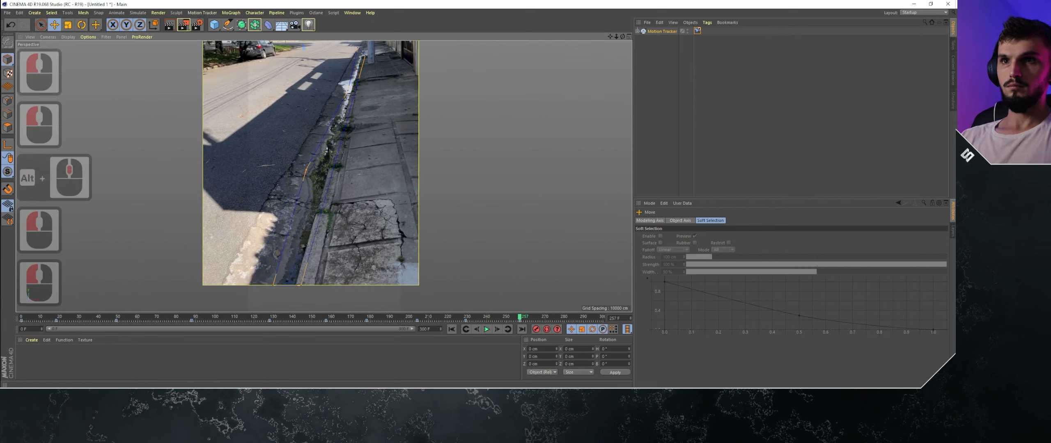
{"action": "middle_click_drag", "start_coordinate": [350, 93], "coordinate": [351, 118], "text": "alt"}
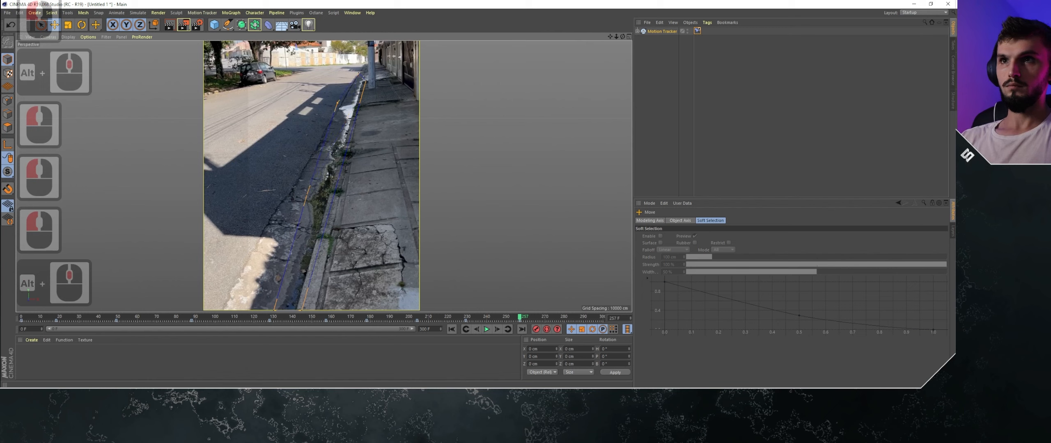
- Go to frame 288 and fine-tune the mask's far end, near corner and road-side edge points along the gutter
{"action": "left_click_drag", "start_coordinate": [521, 318], "coordinate": [582, 317]}
{"action": "mouse_move", "coordinate": [358, 74]}
{"action": "left_mouse_down"}
{"action": "mouse_move", "coordinate": [353, 62]}
{"action": "mouse_move", "coordinate": [358, 71]}
{"action": "left_mouse_up"}
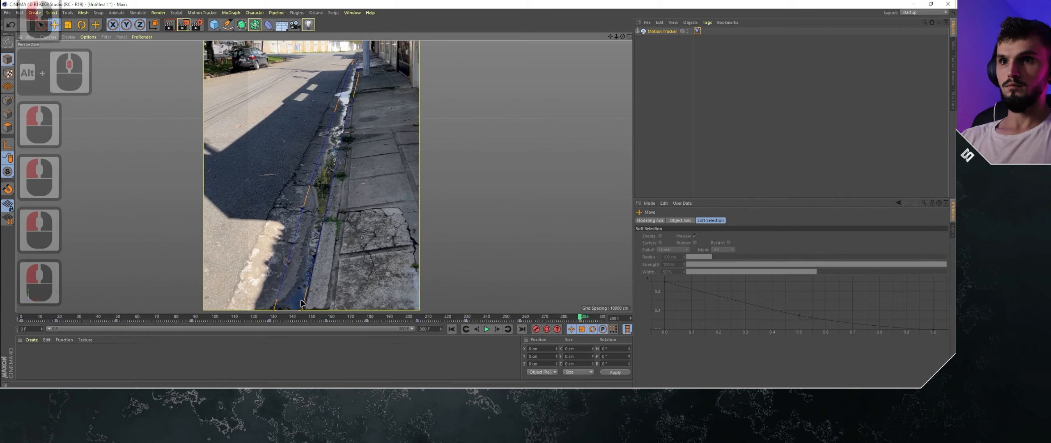
{"action": "left_click_drag", "start_coordinate": [303, 307], "coordinate": [312, 308]}
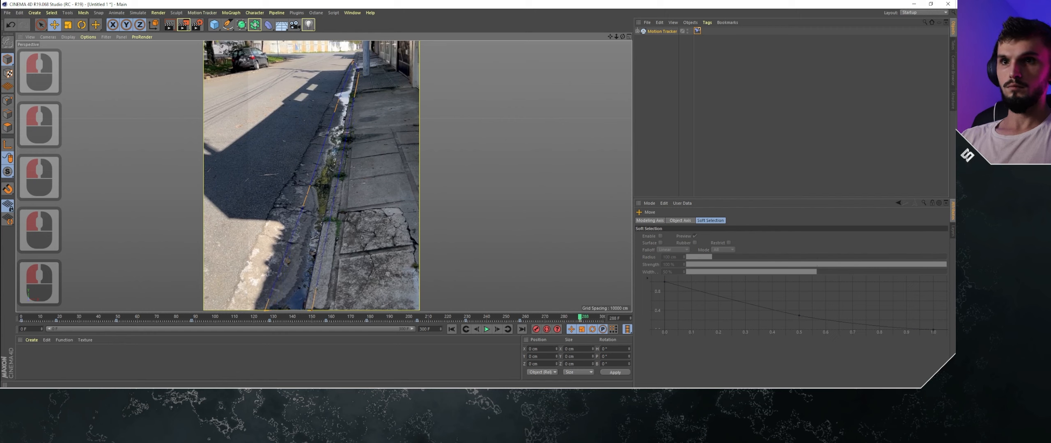
{"action": "left_click_drag", "start_coordinate": [310, 188], "coordinate": [311, 183]}
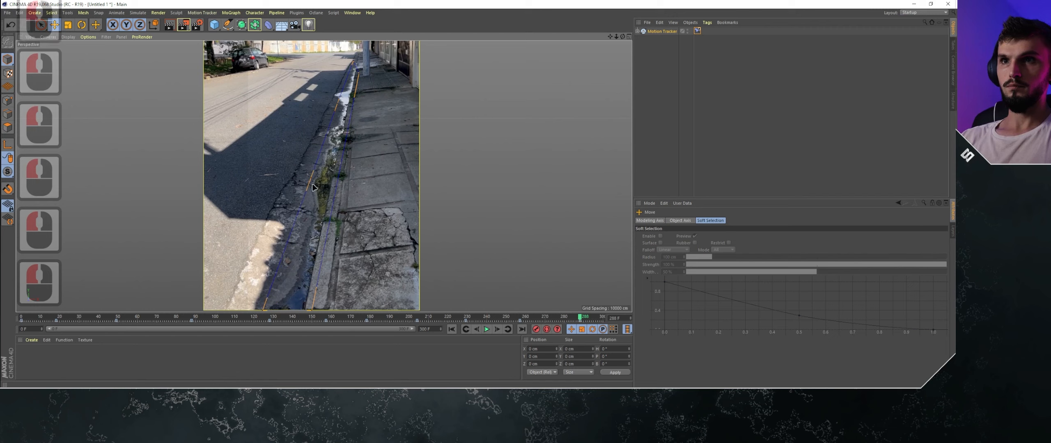
{"action": "left_click_drag", "start_coordinate": [343, 104], "coordinate": [336, 96]}
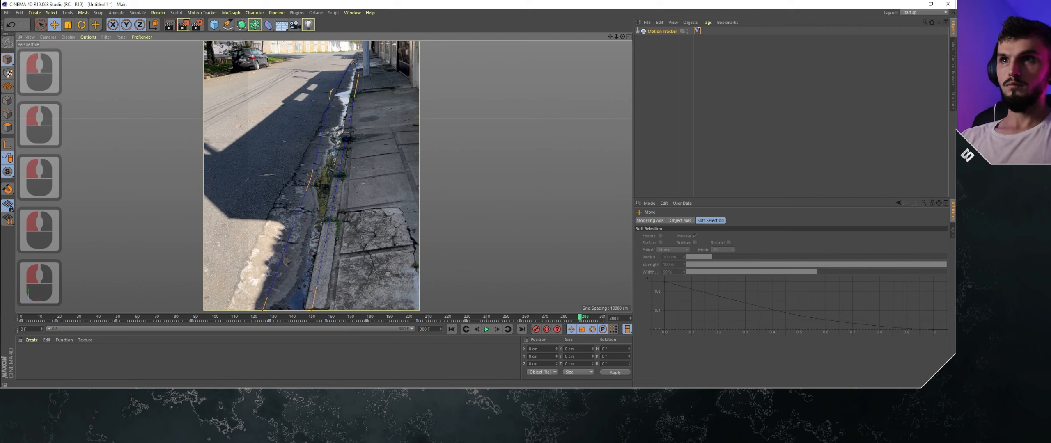
- Step back through the footage from frame 288 to around frame 33, checking how the mask follows the gutter between keyframes
{"action": "left_click_drag", "start_coordinate": [581, 318], "coordinate": [482, 320]}
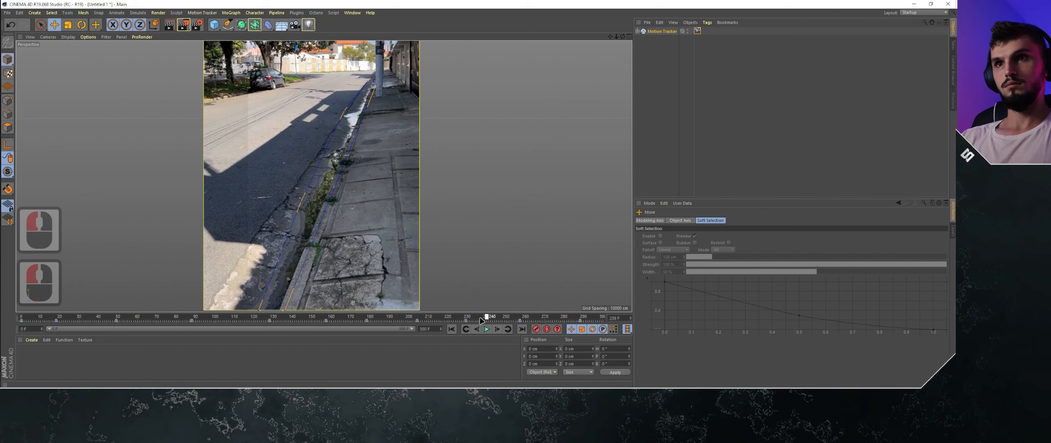
{"action": "left_click", "coordinate": [454, 317]}
{"action": "left_click", "coordinate": [445, 316]}
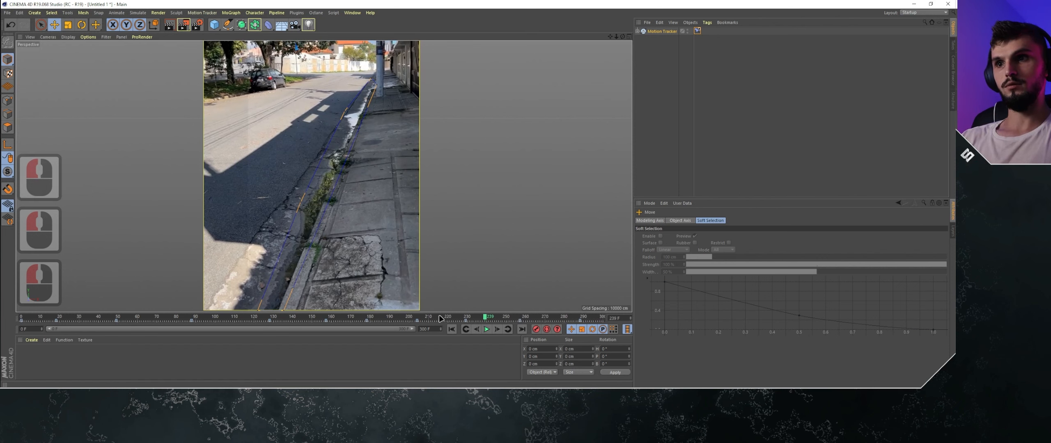
{"action": "left_click_drag", "start_coordinate": [442, 319], "coordinate": [427, 319]}
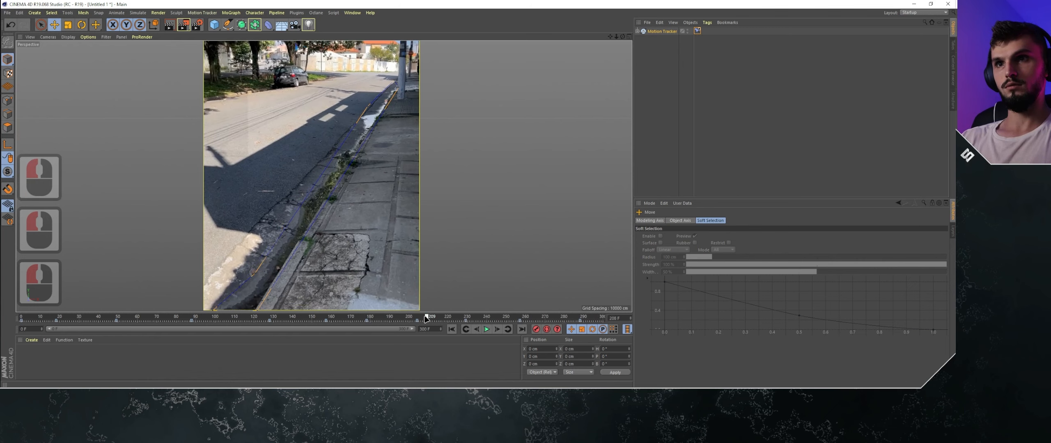
{"action": "left_click", "coordinate": [398, 320]}
{"action": "left_click", "coordinate": [392, 321]}
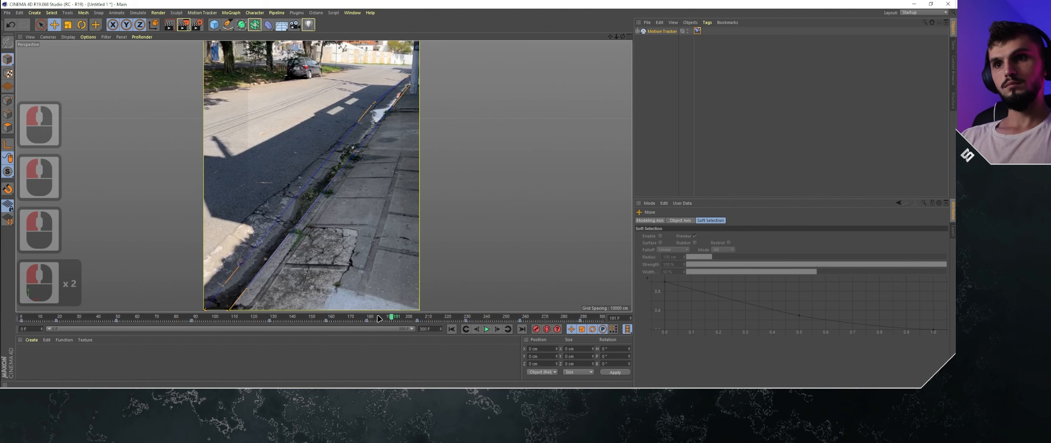
{"action": "left_click", "coordinate": [378, 318]}
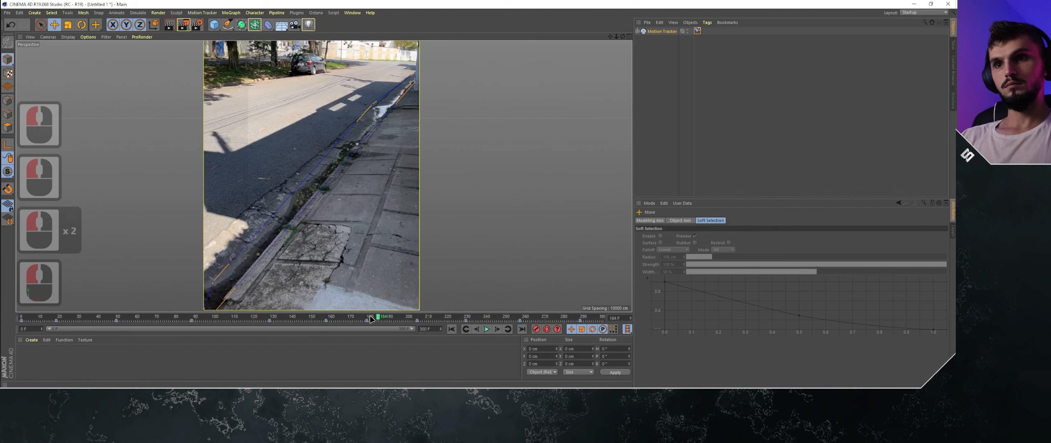
{"action": "left_click", "coordinate": [347, 316]}
{"action": "left_click", "coordinate": [338, 317]}
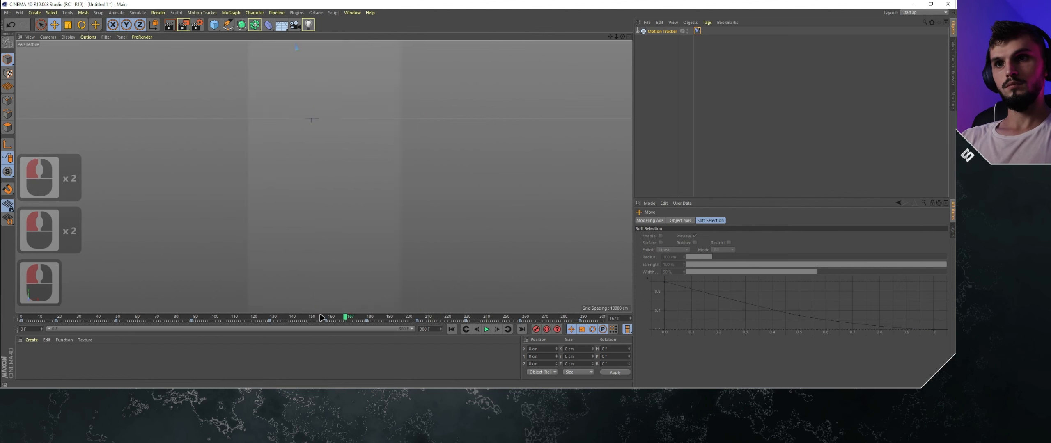
{"action": "left_click", "coordinate": [302, 317]}
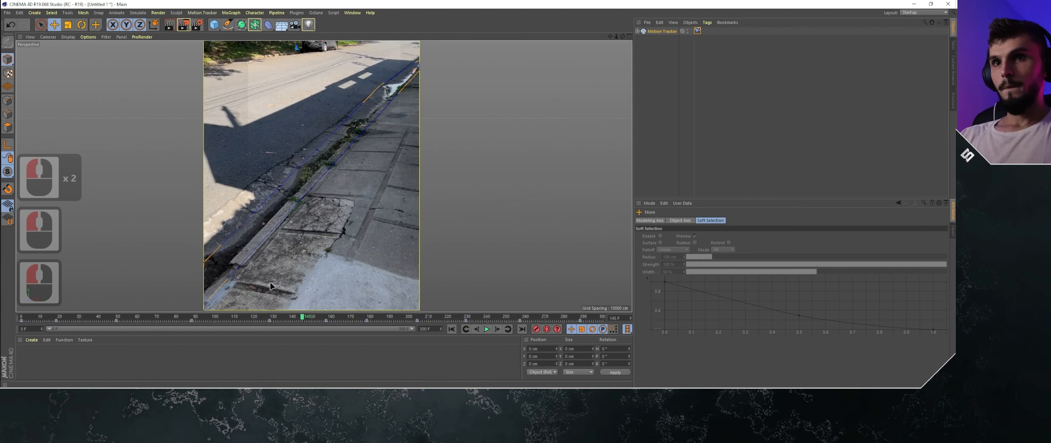
{"action": "left_click", "coordinate": [276, 318]}
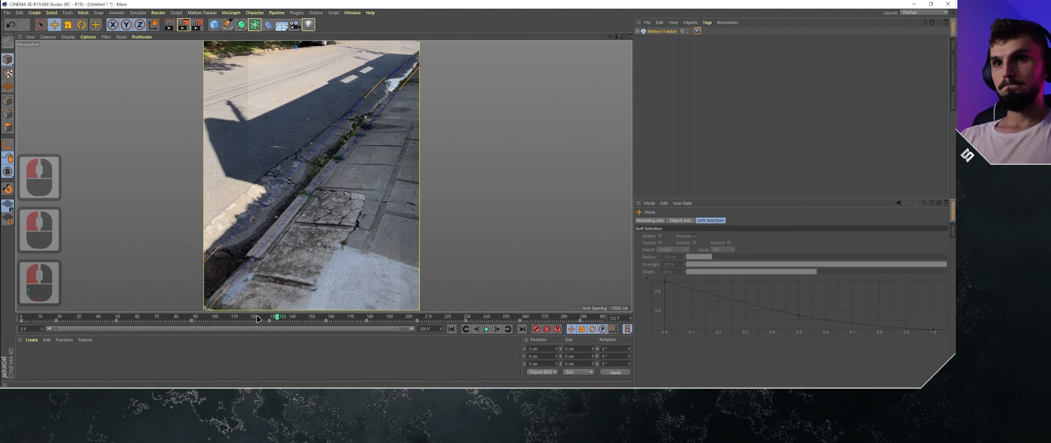
{"action": "left_click", "coordinate": [257, 317]}
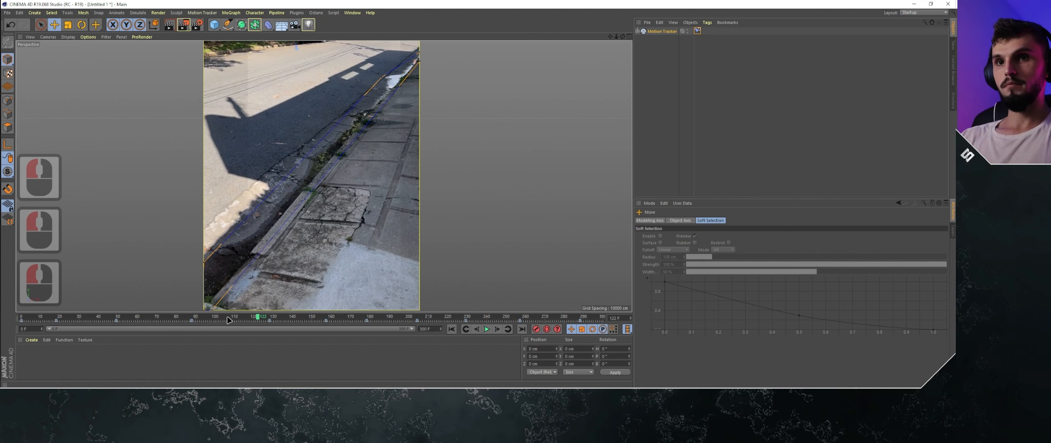
{"action": "left_click", "coordinate": [227, 318]}
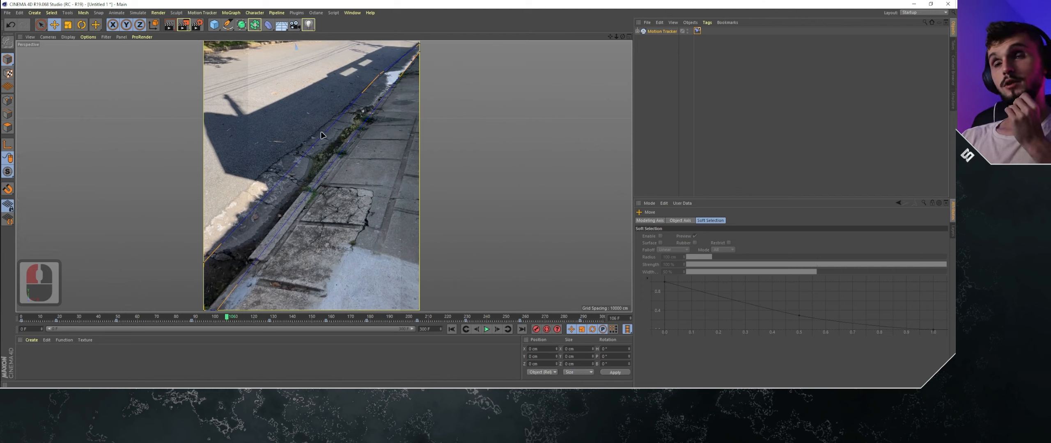
{"action": "left_click", "coordinate": [210, 320]}
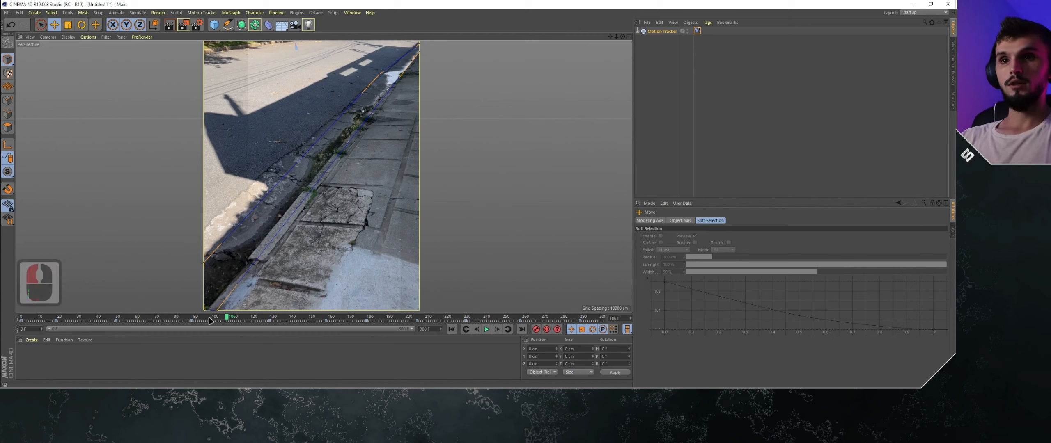
{"action": "double_click", "coordinate": [179, 319]}
{"action": "double_click", "coordinate": [160, 320]}
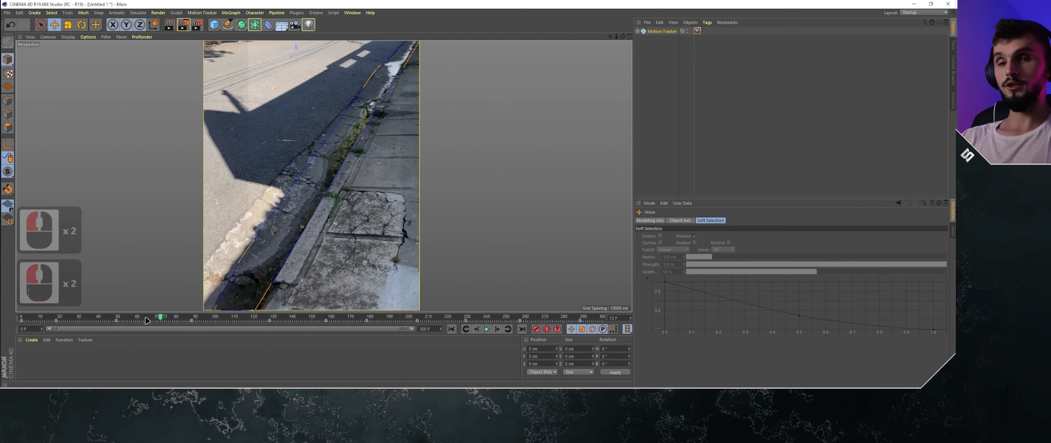
{"action": "left_click", "coordinate": [136, 319]}
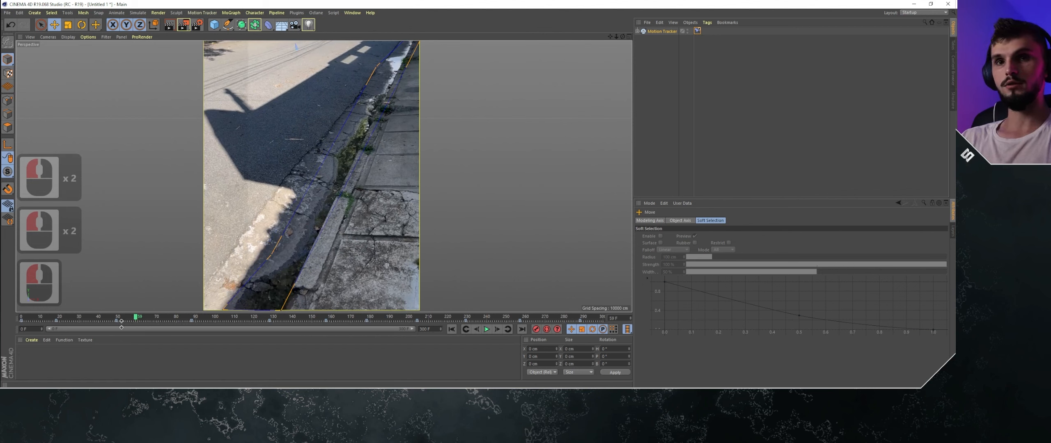
{"action": "left_click", "coordinate": [104, 319]}
{"action": "left_click", "coordinate": [86, 320]}
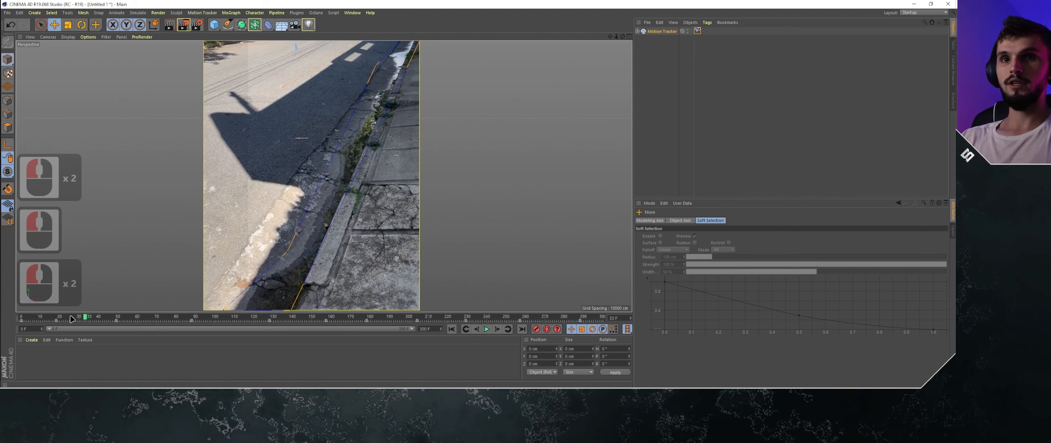
- Step back through the early frames, including frames 18 and 5, to frame 0, checking the mask against the gutter
{"action": "left_click", "coordinate": [71, 319]}
{"action": "left_click", "coordinate": [56, 319]}
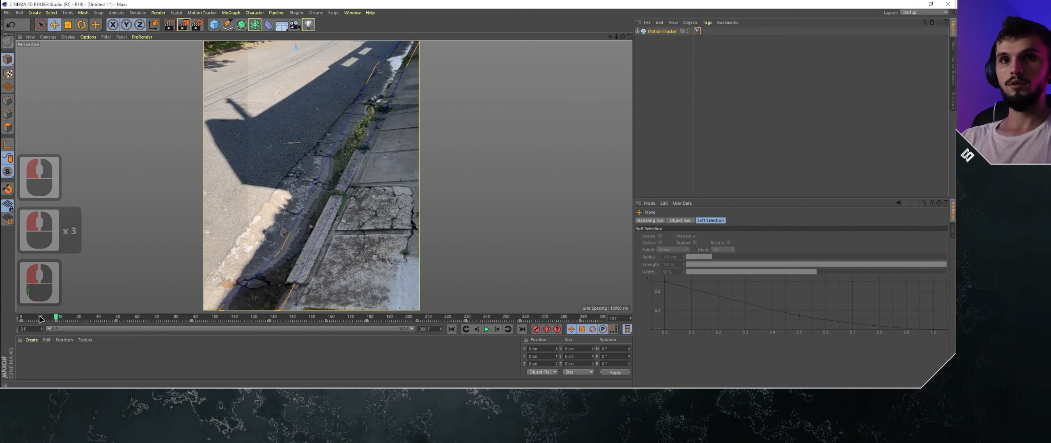
{"action": "left_click", "coordinate": [41, 319]}
{"action": "left_click", "coordinate": [31, 319]}
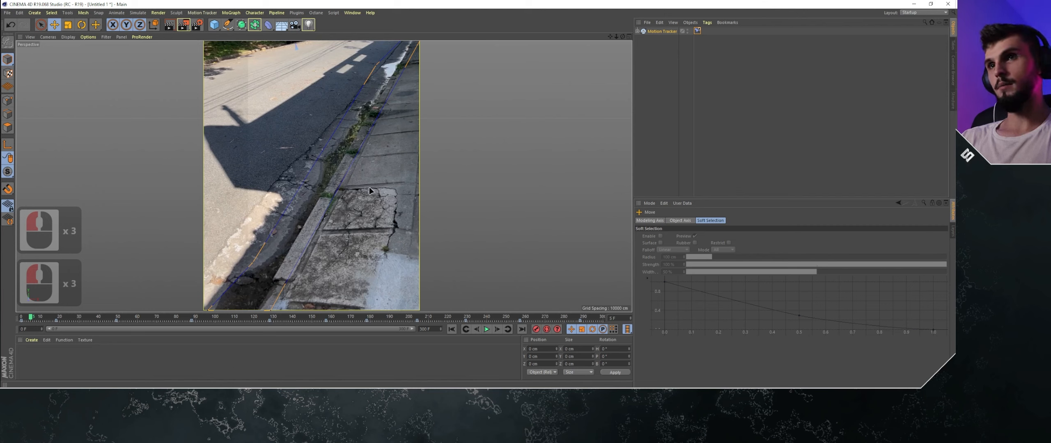
{"action": "scroll", "coordinate": [368, 180], "scroll_direction": "down", "scroll_amount": 2}
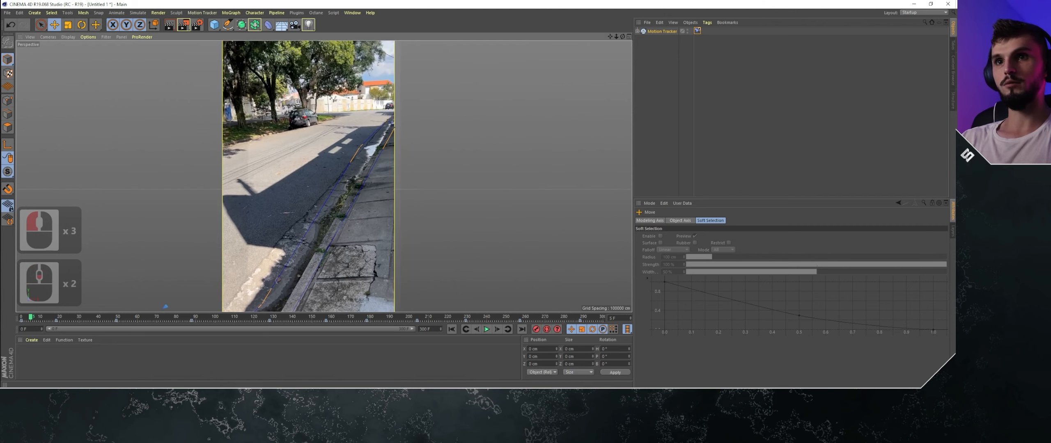
{"action": "mouse_move", "coordinate": [359, 190]}
{"action": "middle_mouse_down", "text": "alt"}
{"action": "mouse_move", "coordinate": [371, 168]}
{"action": "mouse_move", "coordinate": [360, 194]}
{"action": "middle_mouse_up", "text": "alt"}
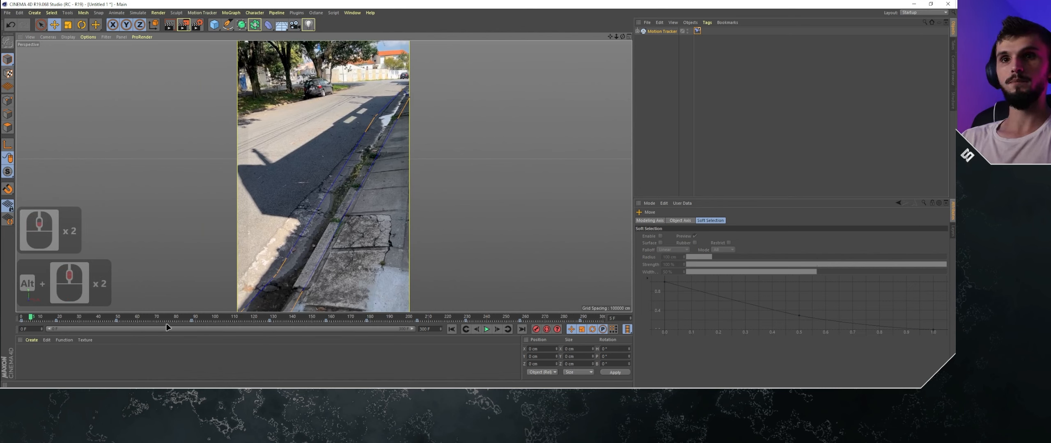
{"action": "left_click", "coordinate": [22, 322]}
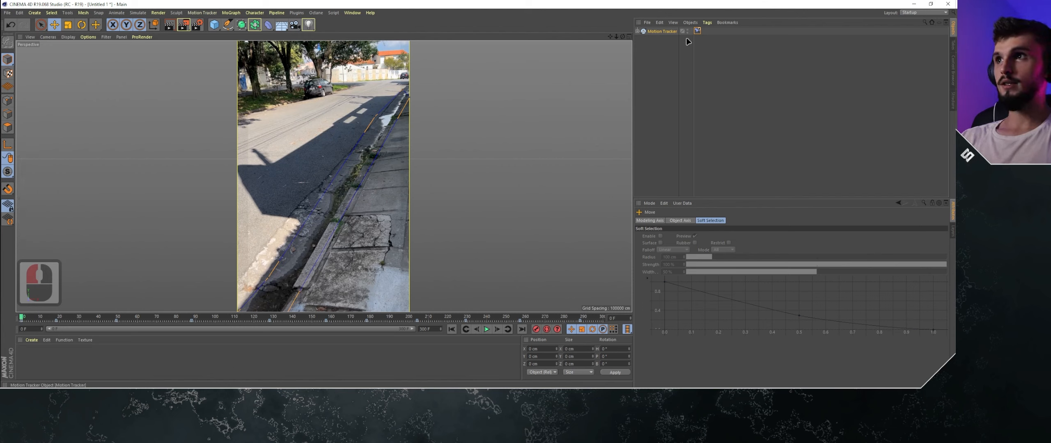
- Set the Motion Tracker's number of automatic 2D tracks to 500 and create the auto tracks at frame 0
{"action": "left_click", "coordinate": [661, 31]}
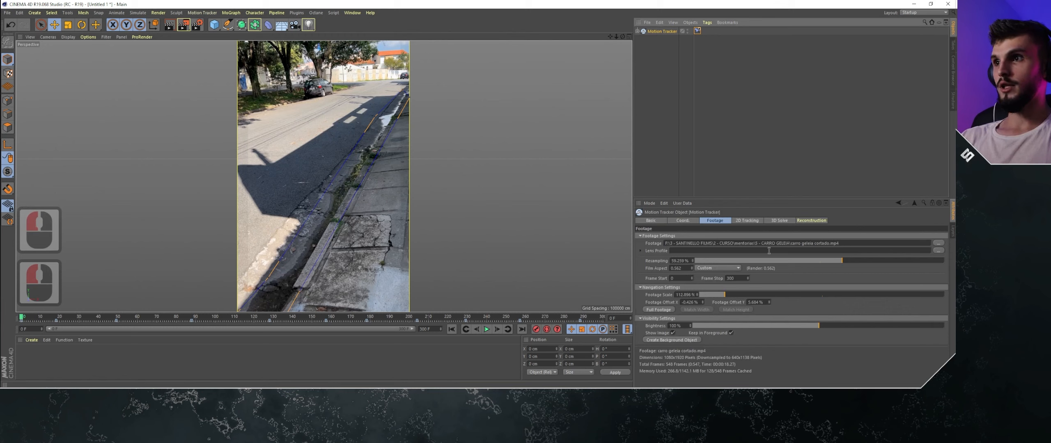
{"action": "left_click", "coordinate": [752, 221]}
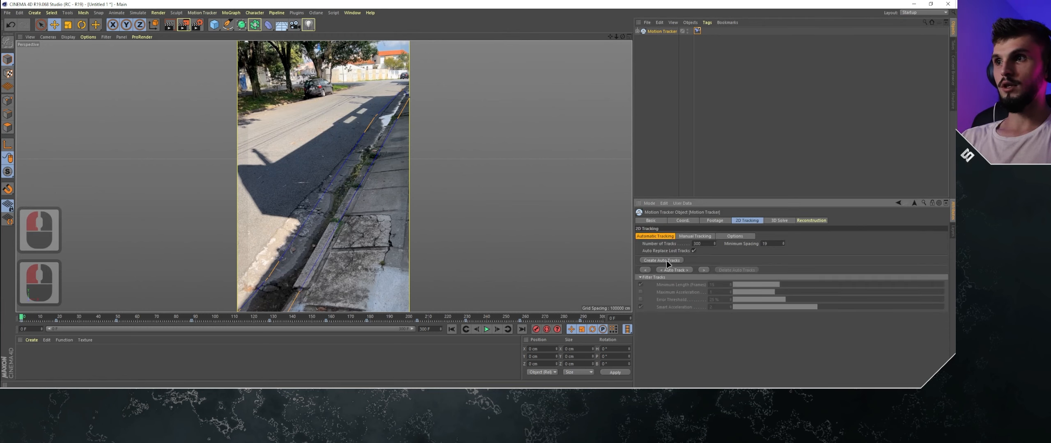
{"action": "left_click", "coordinate": [694, 244]}
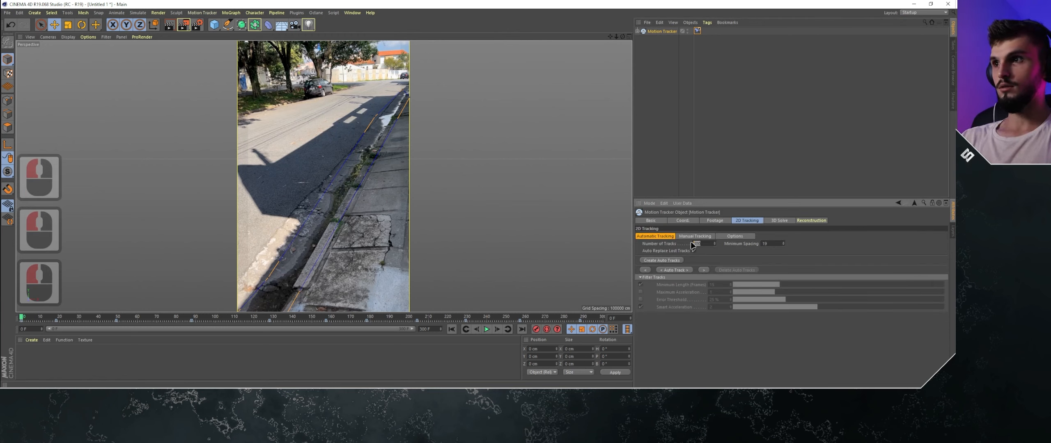
{"action": "type", "text": "500"}
{"action": "key", "text": "Return"}
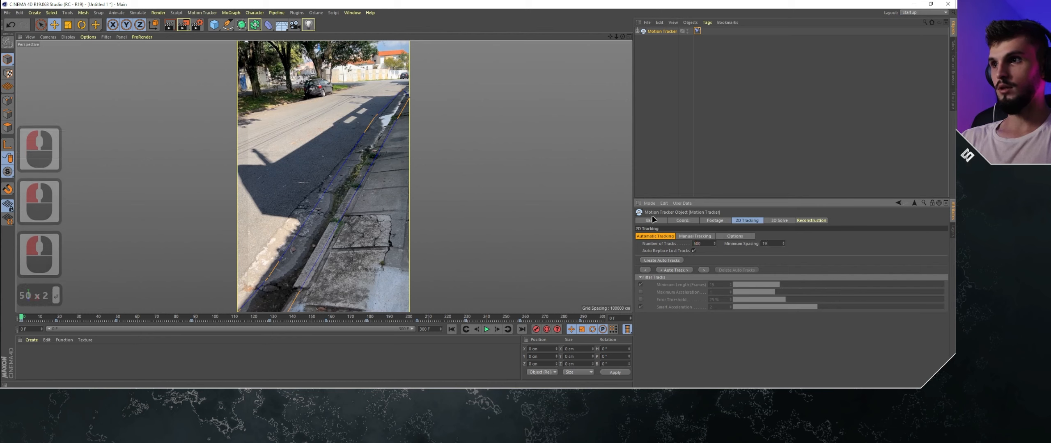
{"action": "left_click", "coordinate": [658, 261]}
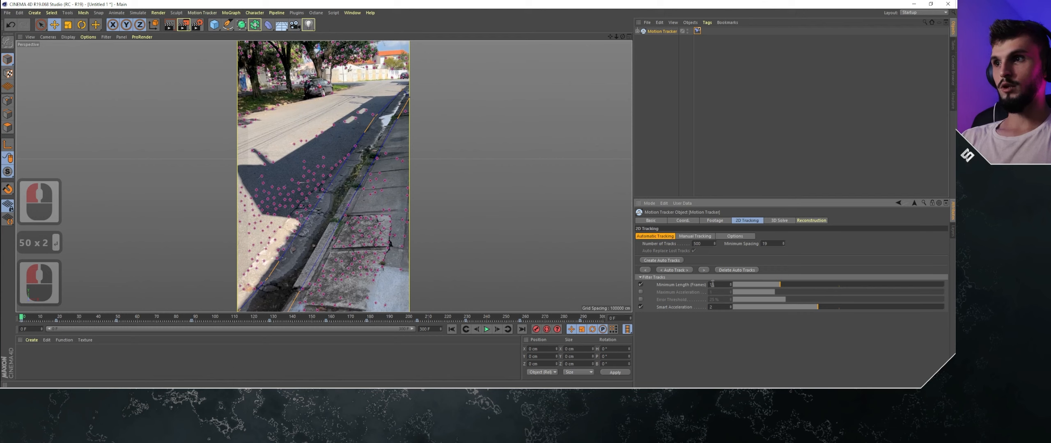
- Set the track filter's minimum length to 8 frames and run Auto Track through the footage
{"action": "left_click_drag", "start_coordinate": [713, 285], "coordinate": [682, 285]}
{"action": "type", "text": "8"}
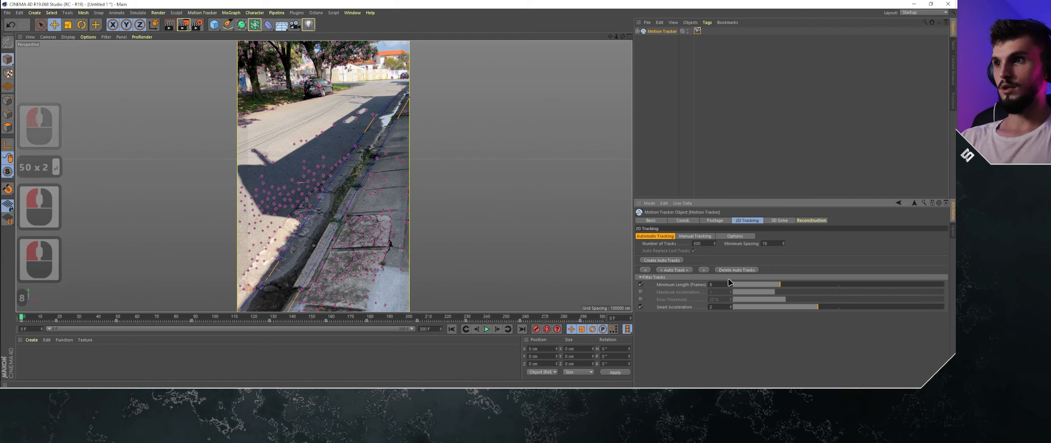
{"action": "left_click", "coordinate": [797, 272]}
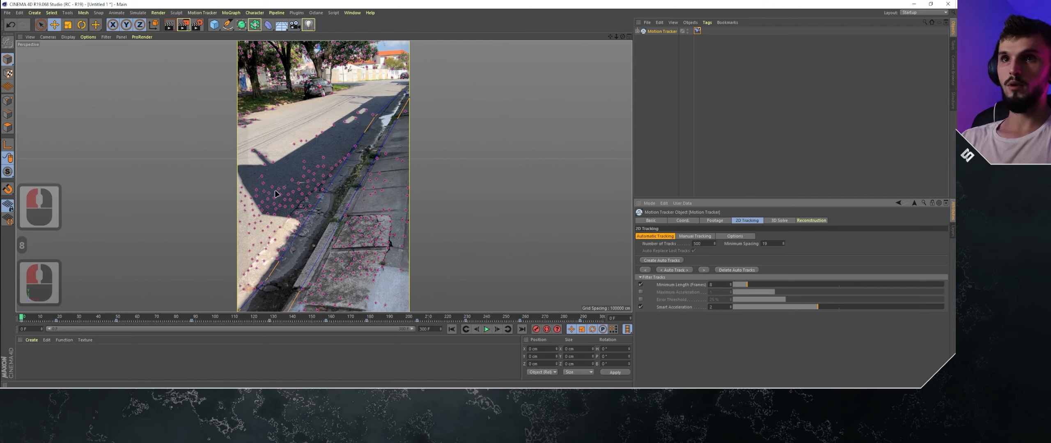
{"action": "left_click", "coordinate": [675, 270]}
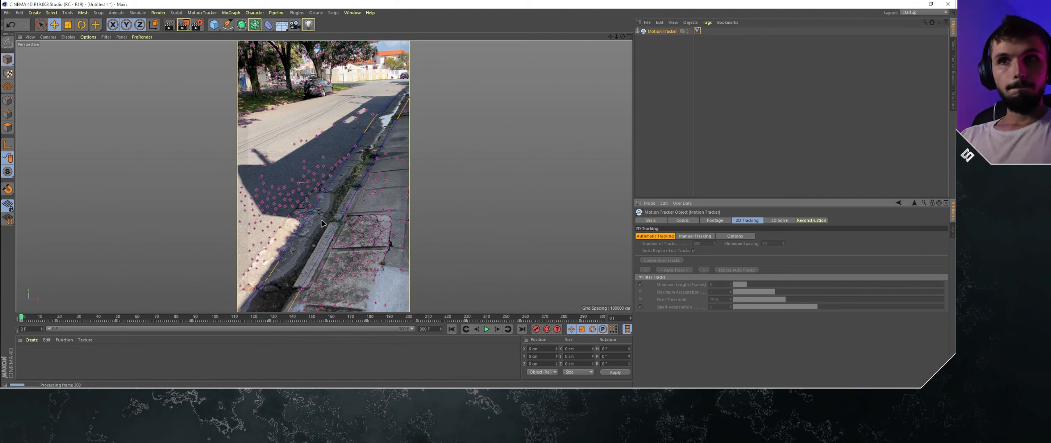
- Create additional auto tracks at frame 38 and again at frame 72, running Auto Track after each set
{"action": "left_click_drag", "start_coordinate": [32, 318], "coordinate": [55, 317]}
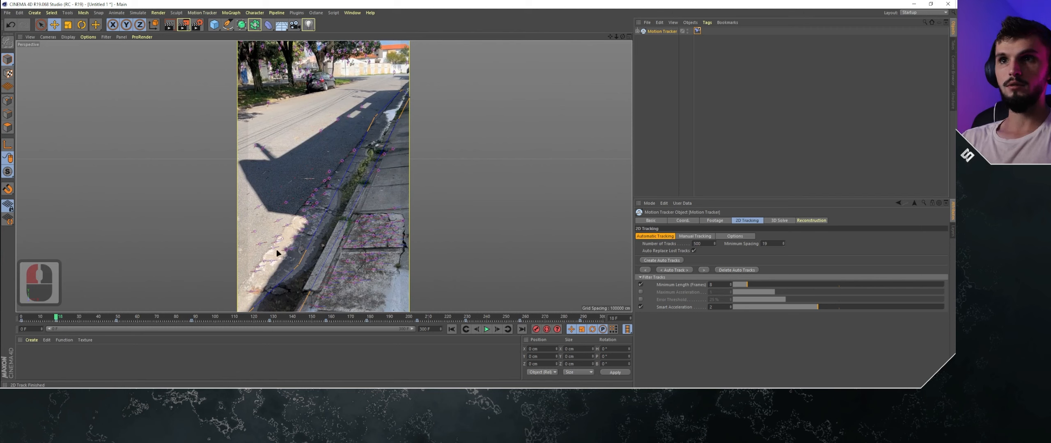
{"action": "left_click_drag", "start_coordinate": [53, 320], "coordinate": [95, 318]}
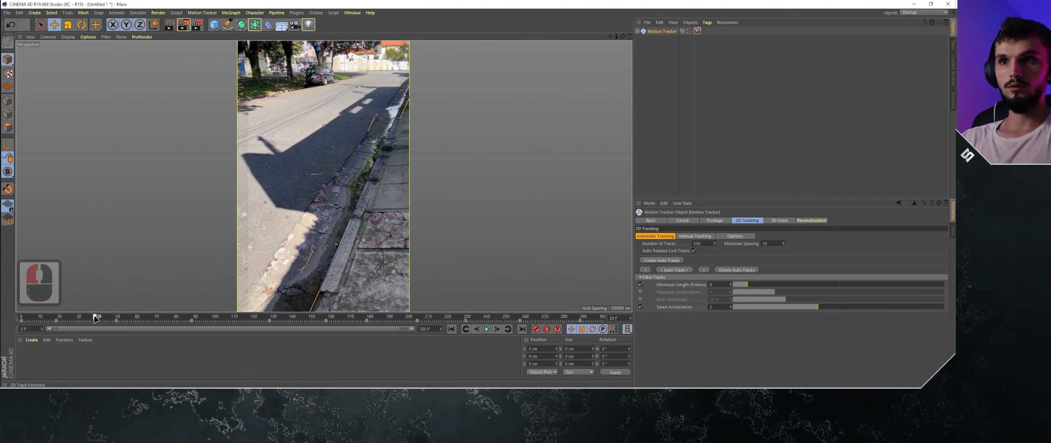
{"action": "left_click", "coordinate": [677, 262]}
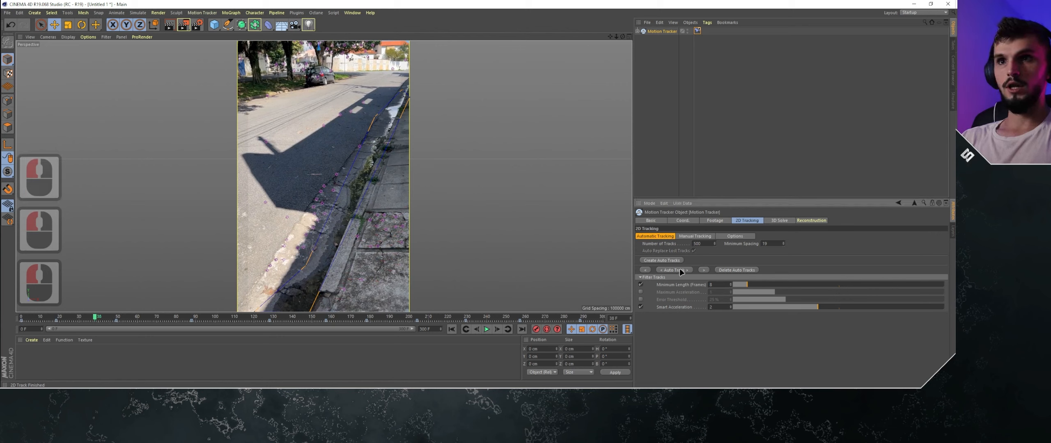
{"action": "left_click", "coordinate": [680, 269]}
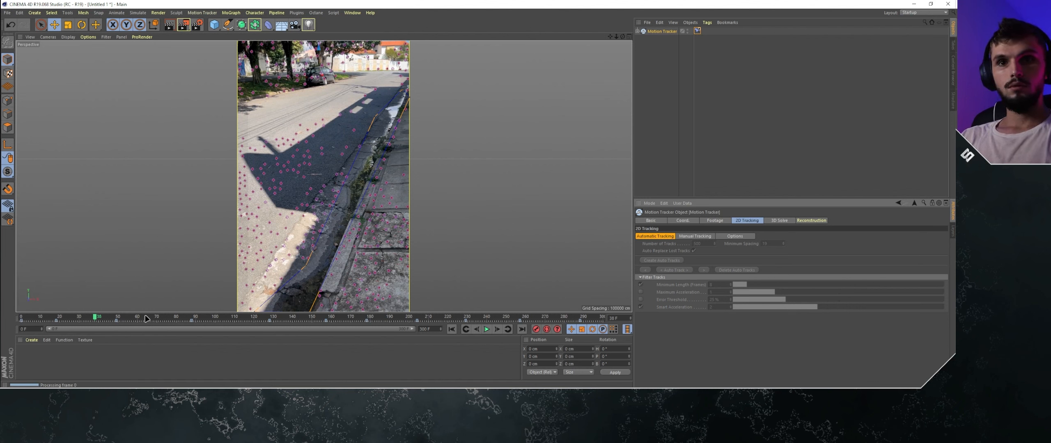
{"action": "left_click_drag", "start_coordinate": [148, 318], "coordinate": [163, 318]}
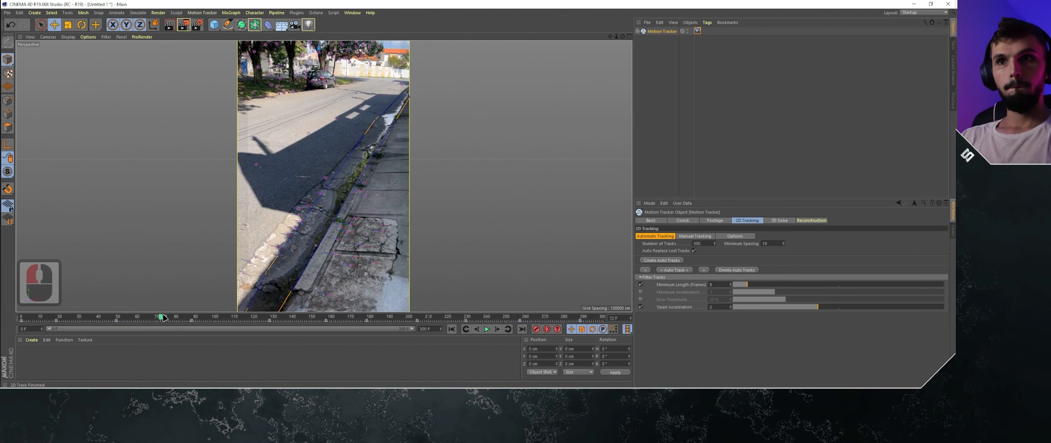
{"action": "left_click", "coordinate": [681, 273]}
{"action": "left_click", "coordinate": [678, 269]}
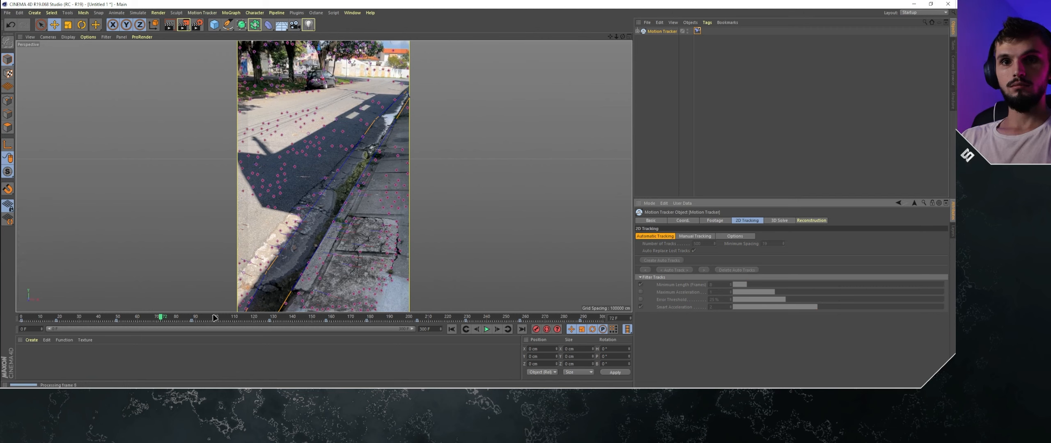
- Add new auto tracks at frames 115 and 183, auto-tracking each set through the footage
{"action": "left_click_drag", "start_coordinate": [207, 318], "coordinate": [245, 317]}
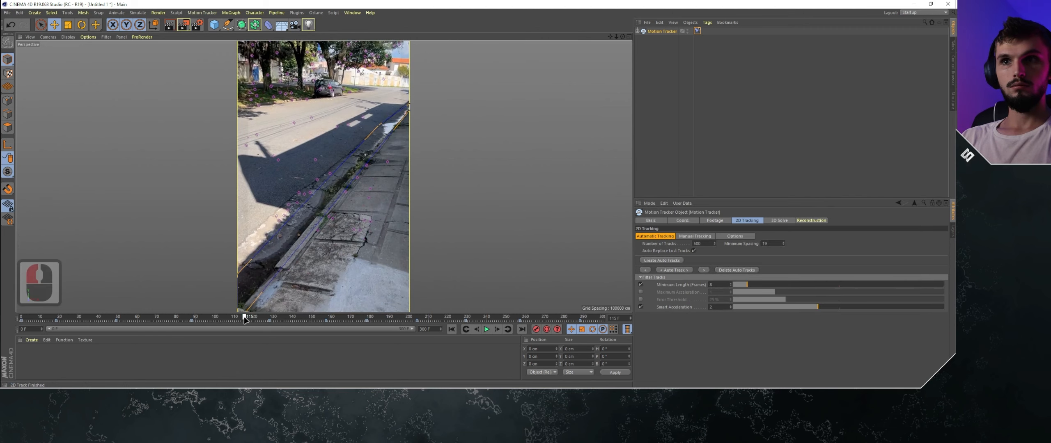
{"action": "double_click", "coordinate": [683, 271]}
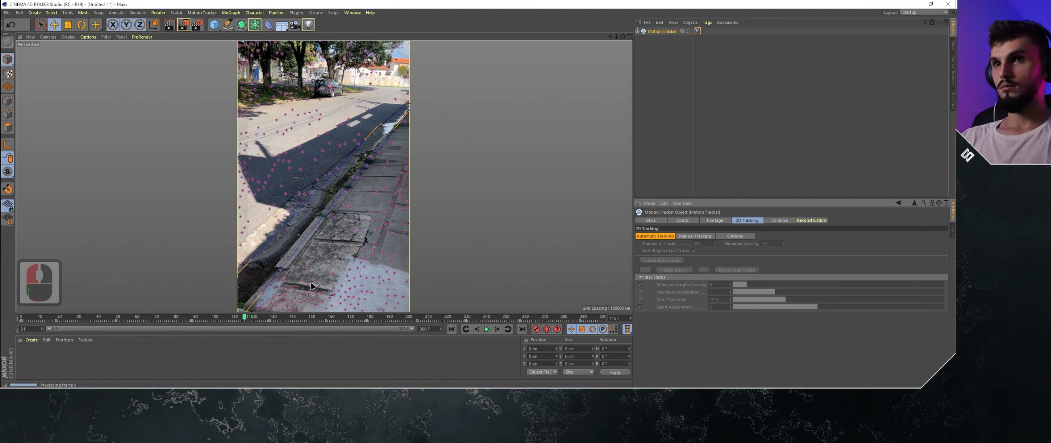
{"action": "left_click_drag", "start_coordinate": [258, 311], "coordinate": [376, 316]}
{"action": "left_click", "coordinate": [656, 261]}
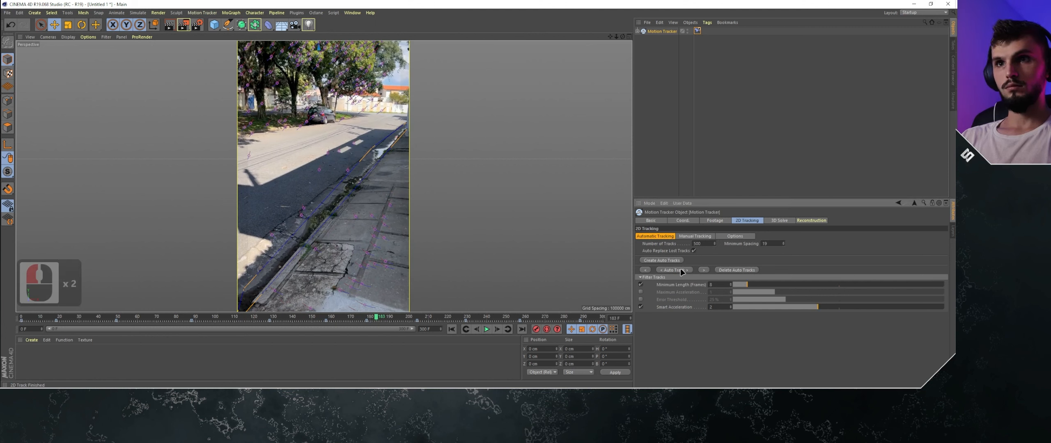
{"action": "left_click", "coordinate": [680, 269]}
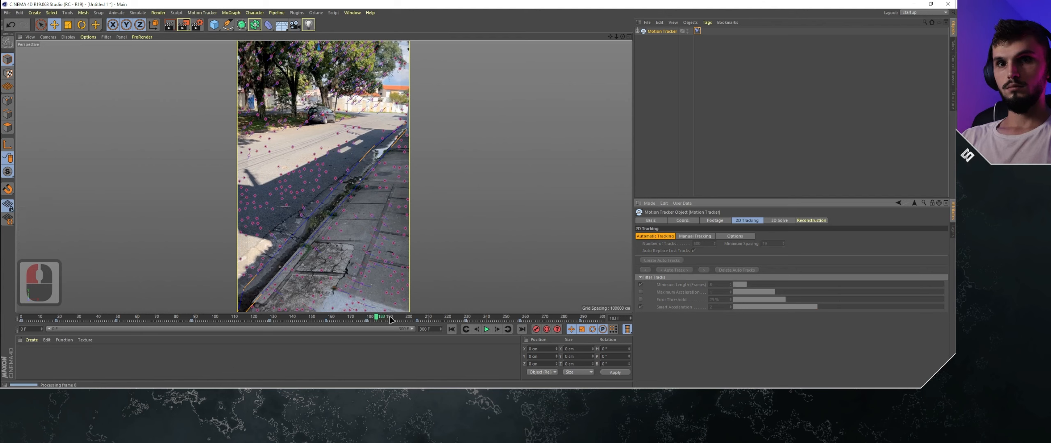
- Create and auto-track further sets of 2D tracks at frames 216 and 262
{"action": "left_click_drag", "start_coordinate": [391, 320], "coordinate": [441, 320]}
{"action": "left_click", "coordinate": [679, 270]}
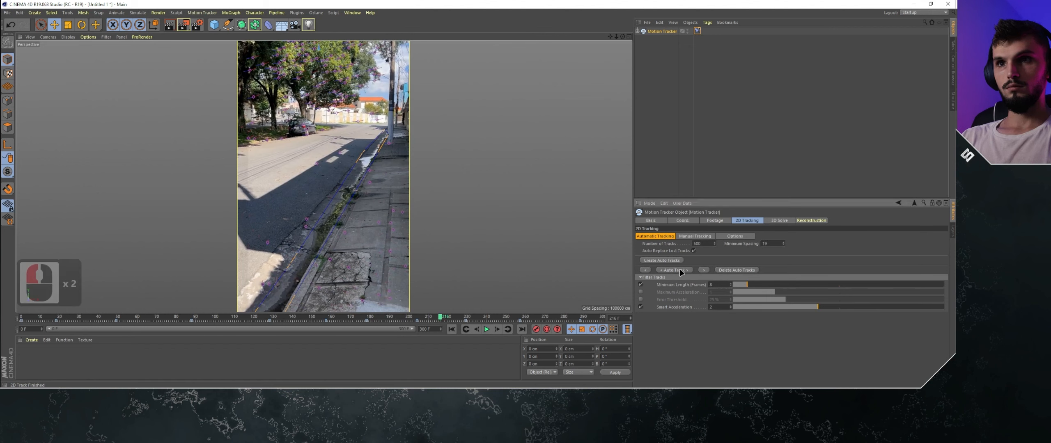
{"action": "left_click", "coordinate": [680, 269]}
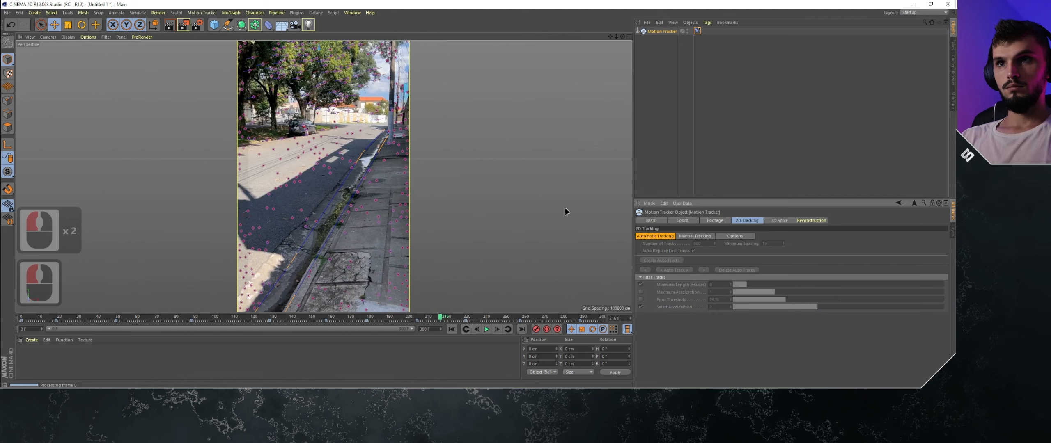
{"action": "left_click", "coordinate": [493, 318]}
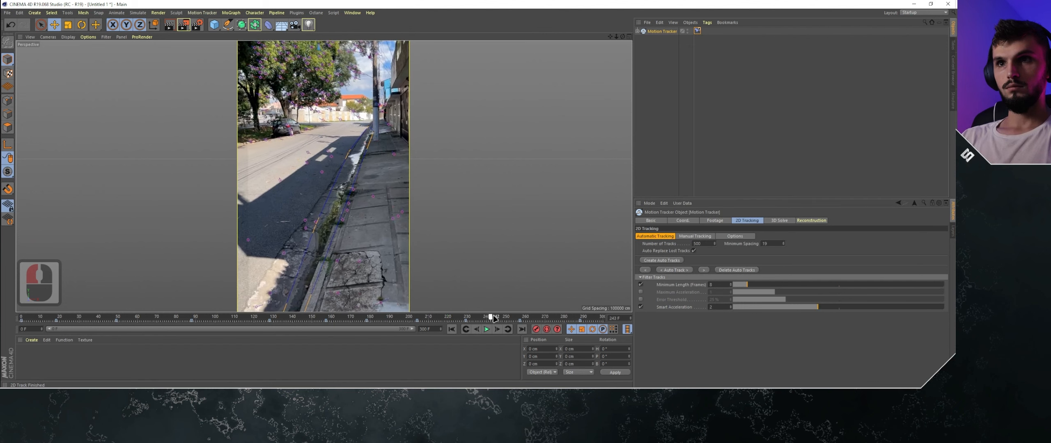
{"action": "left_click_drag", "start_coordinate": [493, 319], "coordinate": [530, 319]}
{"action": "left_click", "coordinate": [674, 270]}
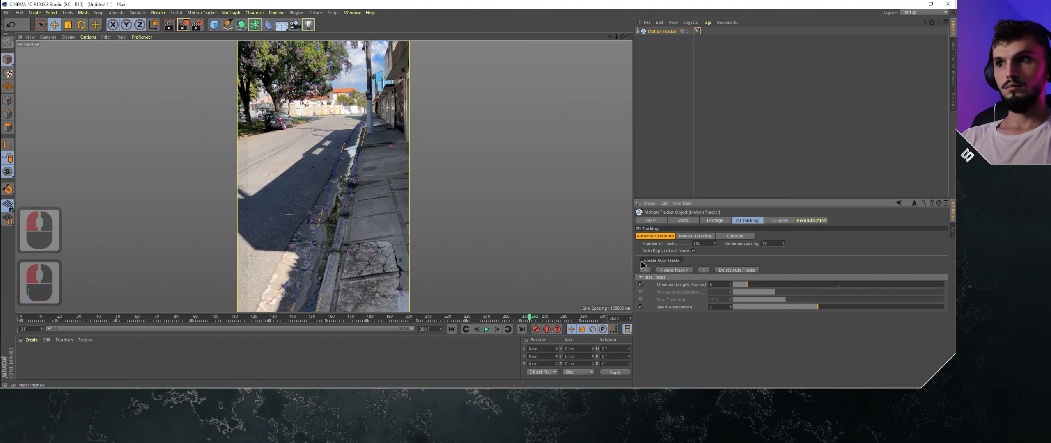
{"action": "left_click", "coordinate": [675, 271]}
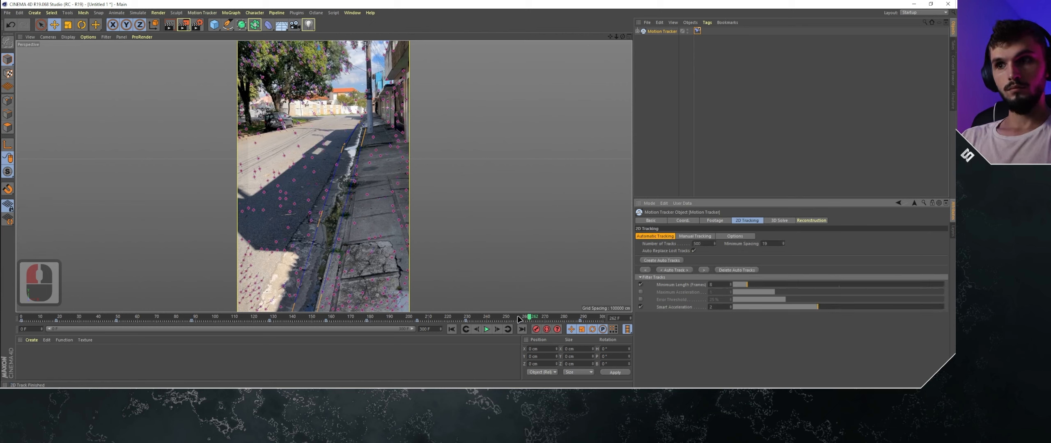
- Return to frame 0, switch to manual tracking and look for distinct trackable marks on the shaded road
{"action": "left_click_drag", "start_coordinate": [531, 319], "coordinate": [3, 312]}
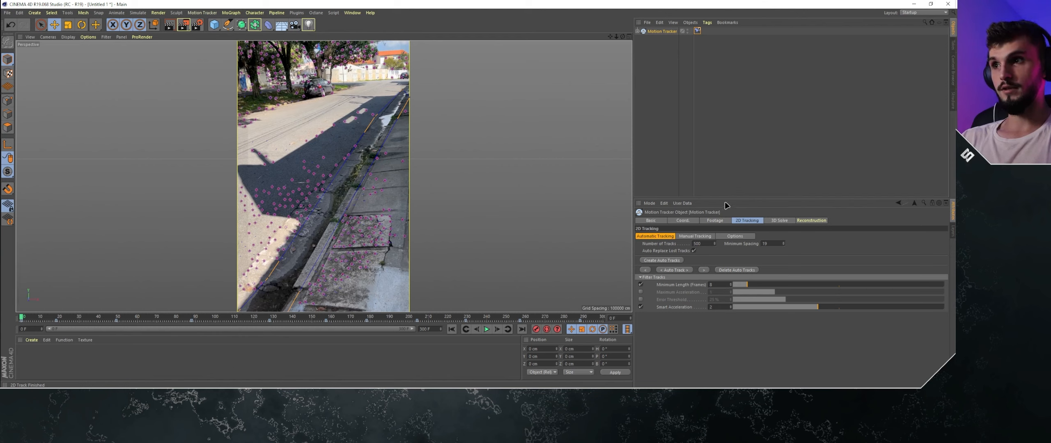
{"action": "left_click", "coordinate": [693, 236]}
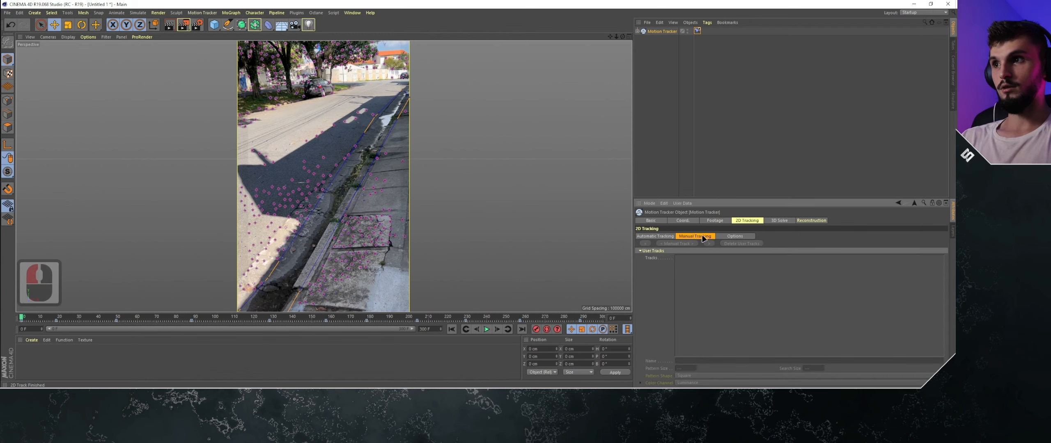
{"action": "scroll", "coordinate": [311, 160], "scroll_direction": "up", "scroll_amount": 12}
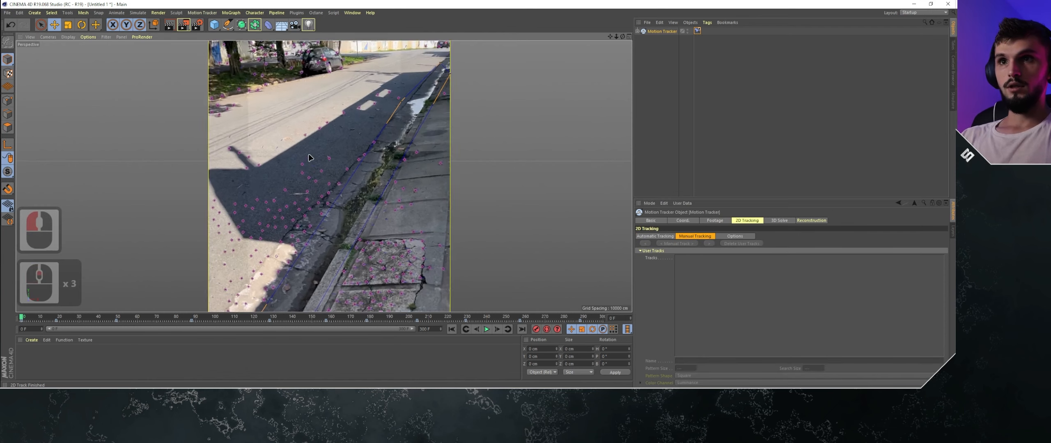
{"action": "middle_click_drag", "start_coordinate": [311, 160], "coordinate": [307, 114], "text": "alt"}
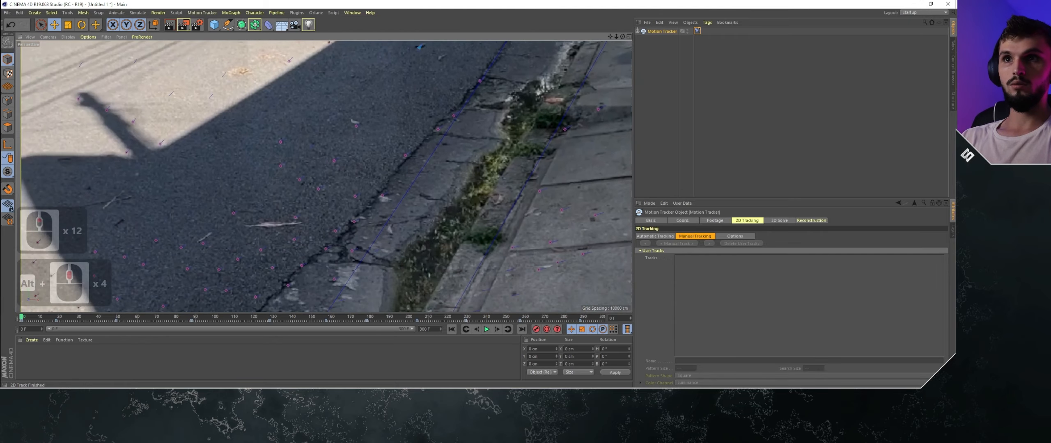
{"action": "middle_click_drag", "start_coordinate": [421, 53], "coordinate": [369, 164], "text": "alt"}
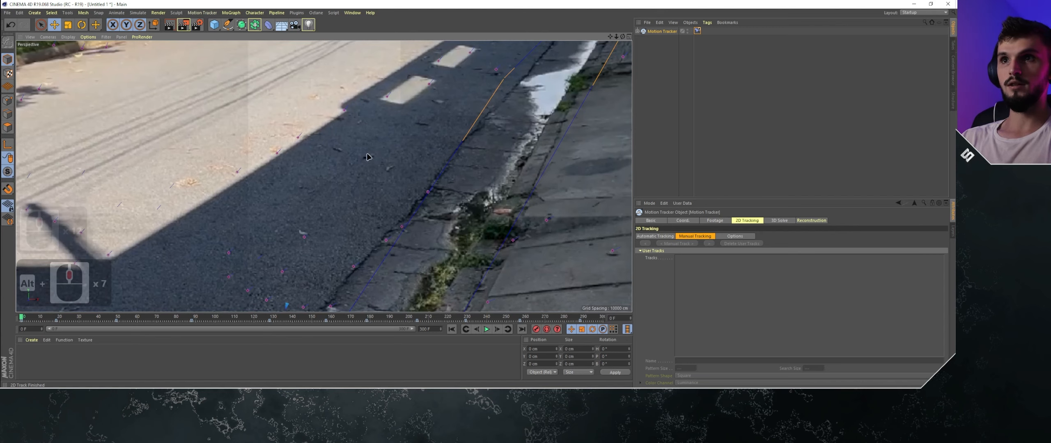
{"action": "scroll", "coordinate": [372, 160], "scroll_direction": "up", "scroll_amount": 1}
{"action": "middle_click_drag", "start_coordinate": [373, 160], "coordinate": [372, 164], "text": "alt"}
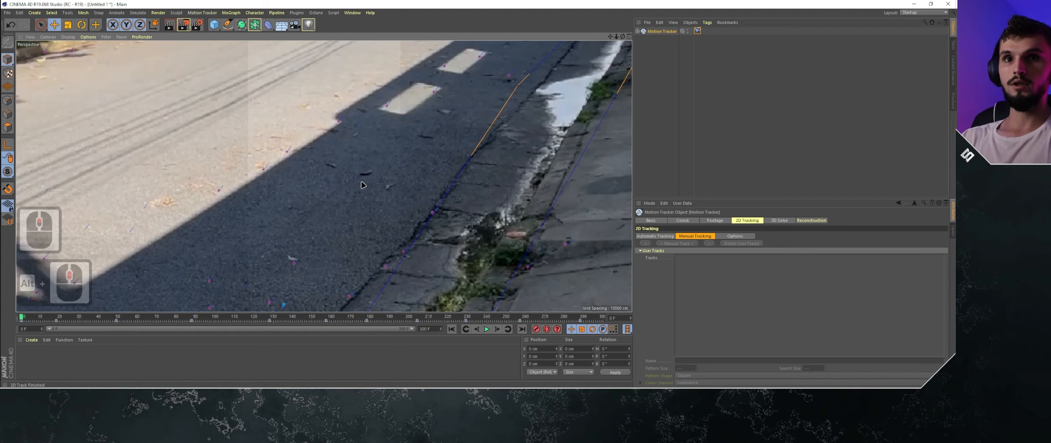
{"action": "middle_click_drag", "start_coordinate": [372, 174], "coordinate": [353, 191], "text": "alt"}
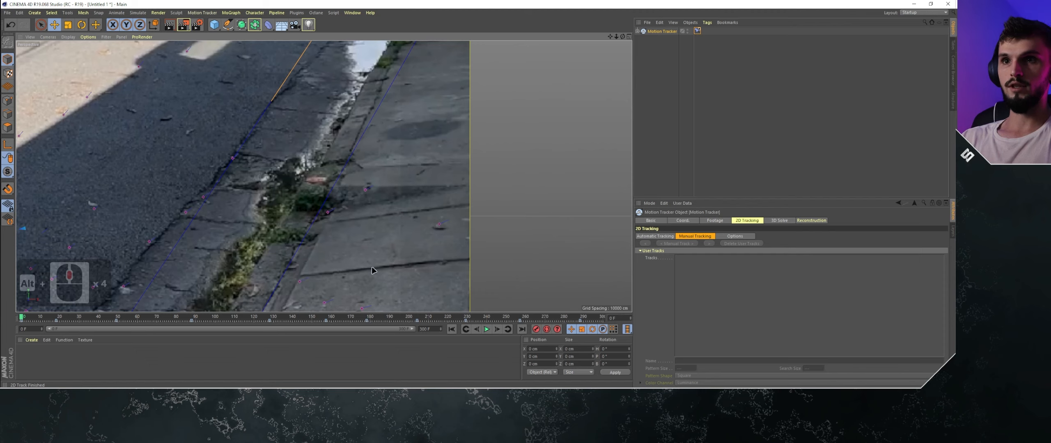
{"action": "middle_click_drag", "start_coordinate": [394, 131], "coordinate": [411, 160], "text": "alt"}
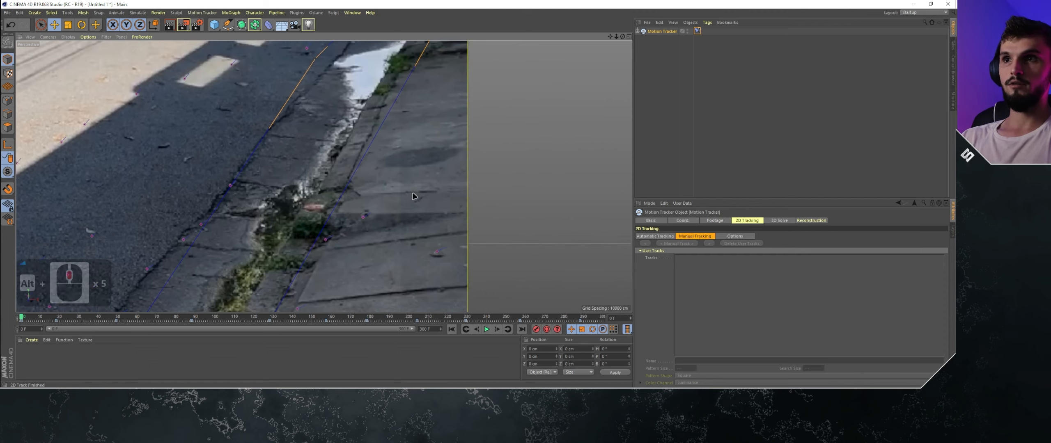
{"action": "middle_click_drag", "start_coordinate": [376, 167], "coordinate": [372, 184], "text": "alt"}
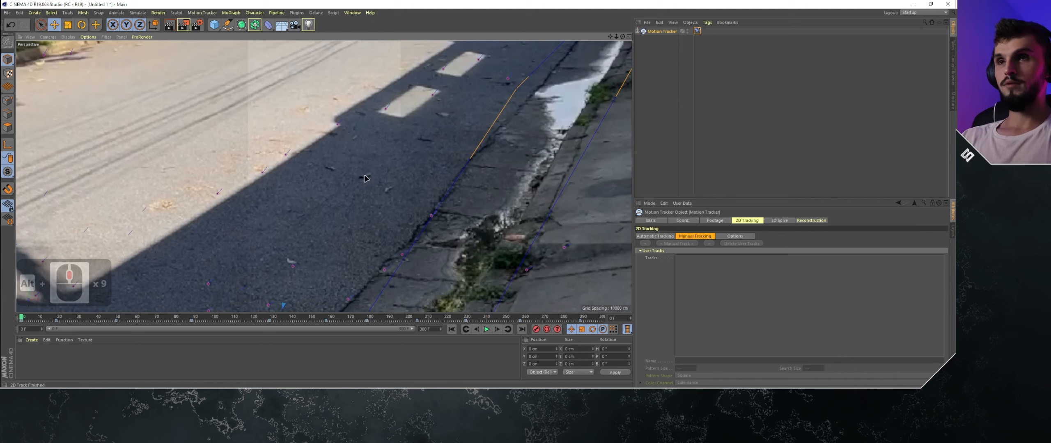
- Reselect the Motion Tracker, place a manual track on the small dark mark in the shaded road and run Manual Track
{"action": "left_click", "coordinate": [365, 181], "text": "ctrl"}
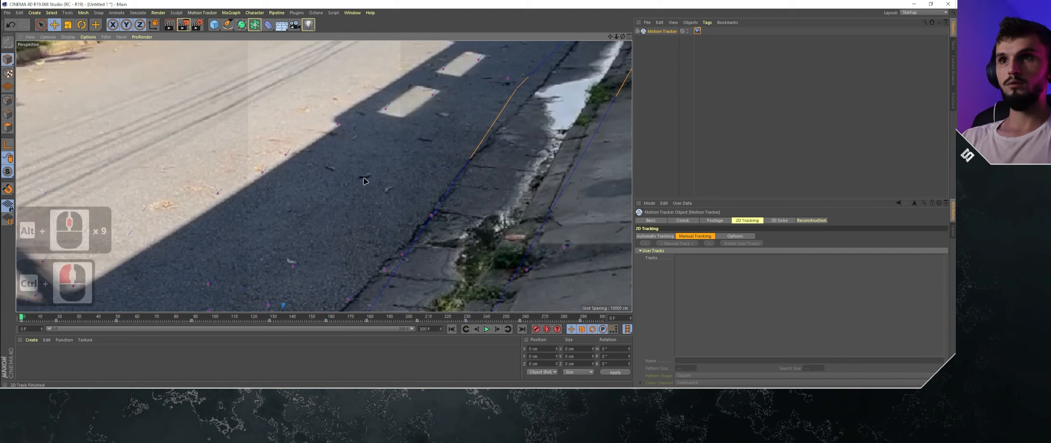
{"action": "left_click", "coordinate": [665, 55]}
{"action": "left_click", "coordinate": [662, 32]}
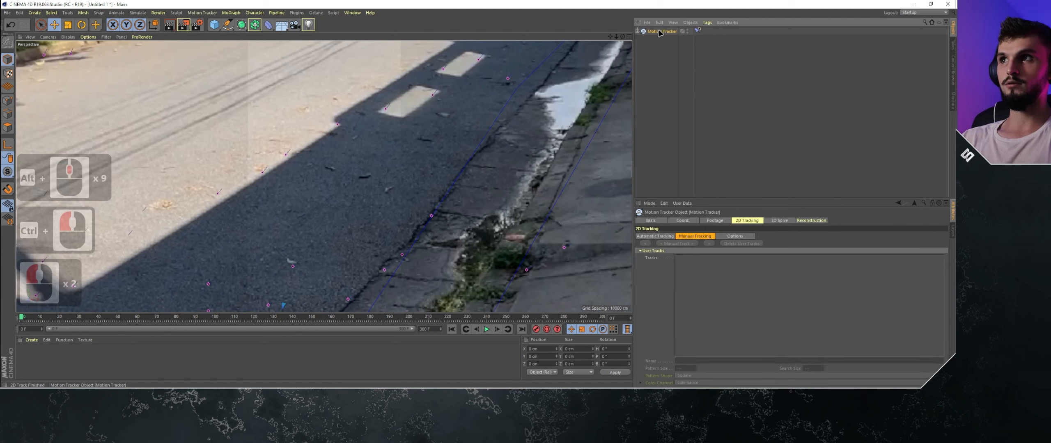
{"action": "left_click", "coordinate": [364, 179], "text": "ctrl"}
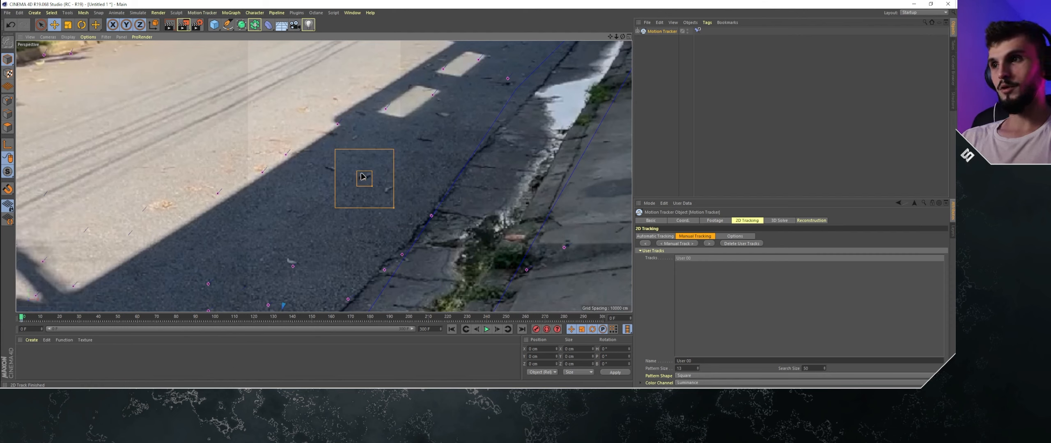
{"action": "left_click", "coordinate": [690, 244]}
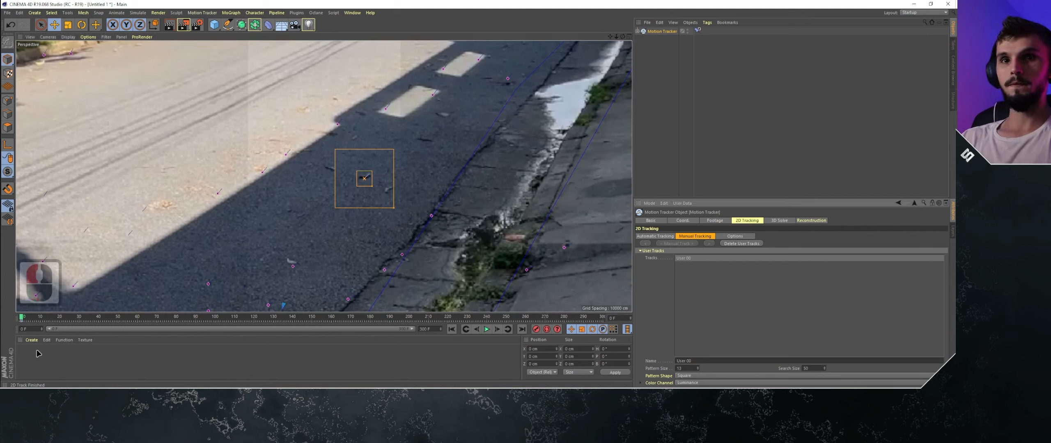
- Scrub through the footage and back to frame 0 to check how the first manual track follows its dark mark
{"action": "left_click_drag", "start_coordinate": [27, 318], "coordinate": [316, 317]}
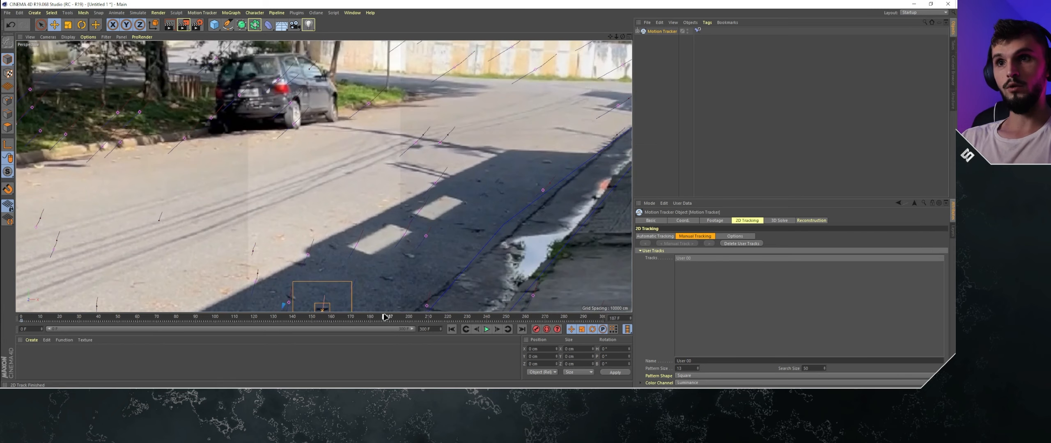
{"action": "left_click_drag", "start_coordinate": [388, 319], "coordinate": [21, 318]}
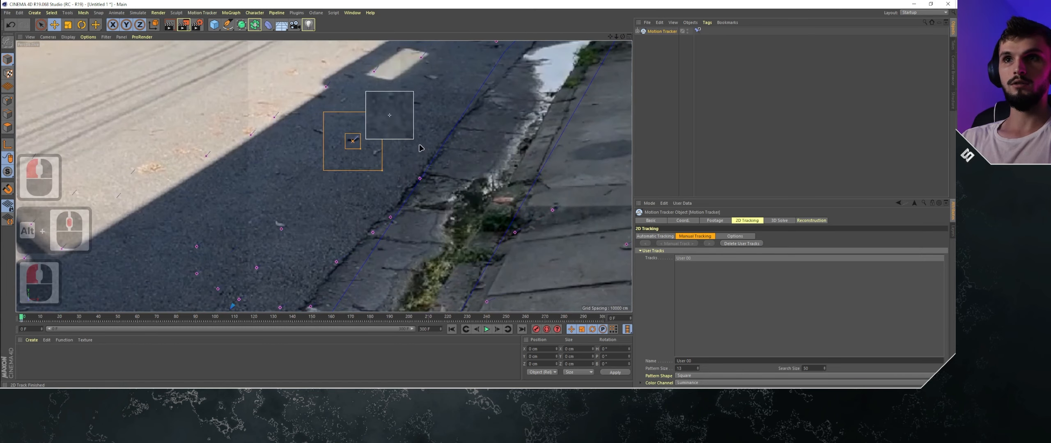
{"action": "middle_click_drag", "start_coordinate": [420, 146], "coordinate": [362, 200], "text": "alt"}
{"action": "scroll", "coordinate": [313, 157], "scroll_direction": "up", "scroll_amount": 3}
{"action": "scroll", "coordinate": [410, 177], "scroll_direction": "down", "scroll_amount": 5}
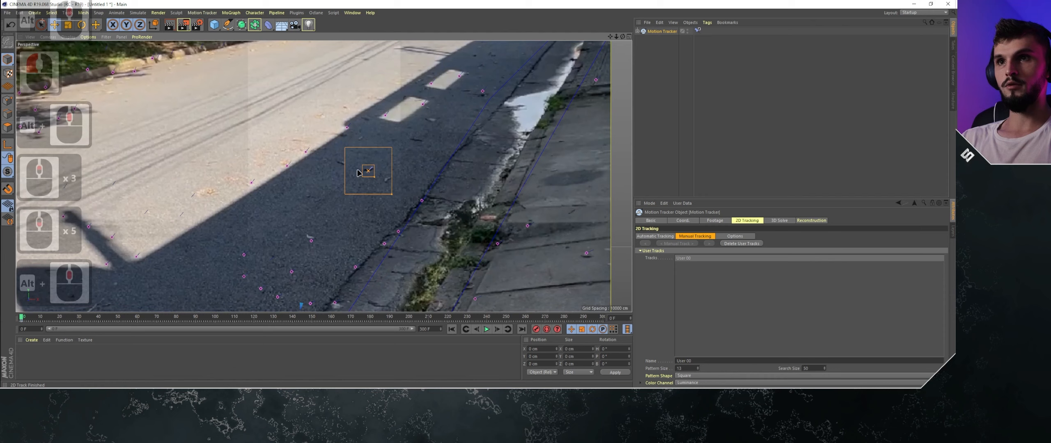
{"action": "scroll", "coordinate": [358, 173], "scroll_direction": "up", "scroll_amount": 2}
{"action": "scroll", "coordinate": [367, 202], "scroll_direction": "up", "scroll_amount": 2}
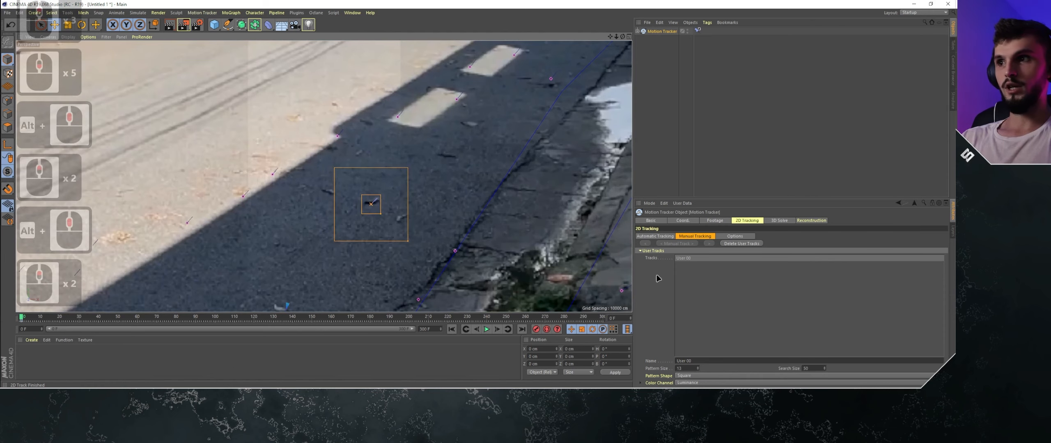
{"action": "left_click", "coordinate": [701, 265]}
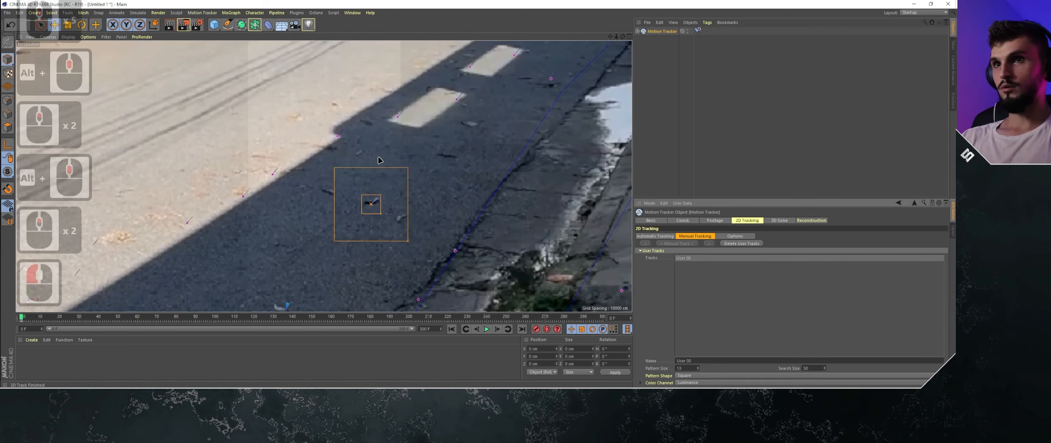
{"action": "scroll", "coordinate": [378, 183], "scroll_direction": "down", "scroll_amount": 4}
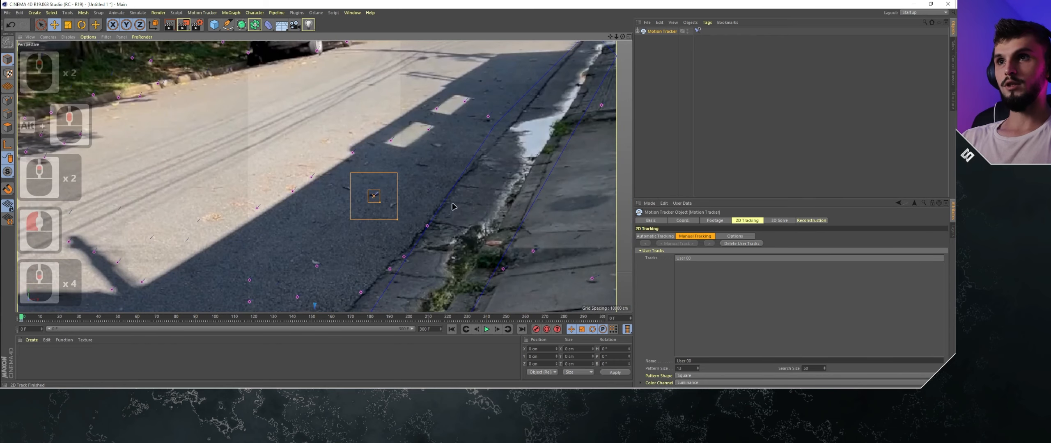
- Add a second manual track on the dark mark just below the nearer light patch in the shadow and run Manual Track
{"action": "middle_click_drag", "start_coordinate": [454, 206], "coordinate": [335, 191], "text": "alt"}
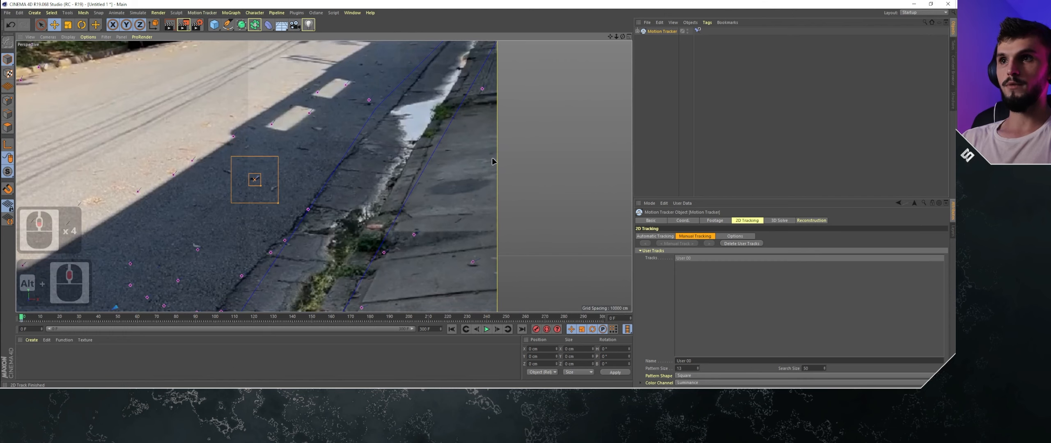
{"action": "middle_click_drag", "start_coordinate": [411, 158], "coordinate": [495, 165], "text": "alt"}
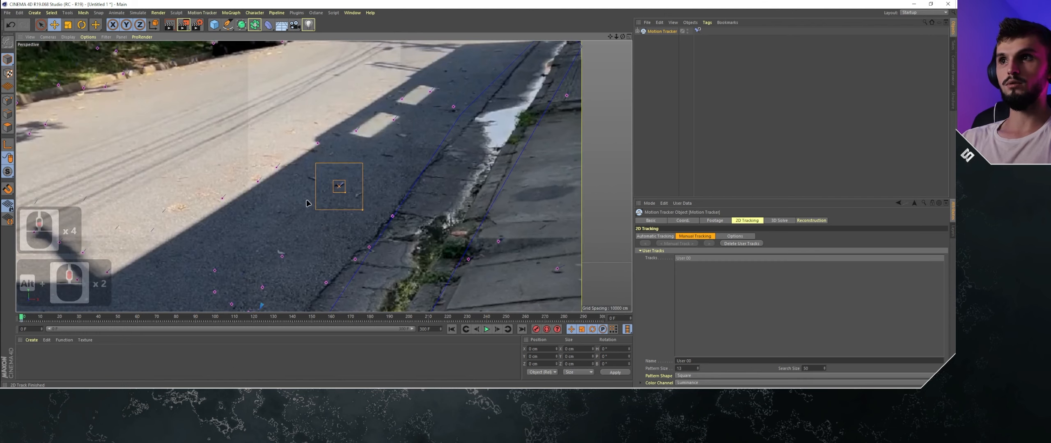
{"action": "scroll", "coordinate": [307, 203], "scroll_direction": "up", "scroll_amount": 7}
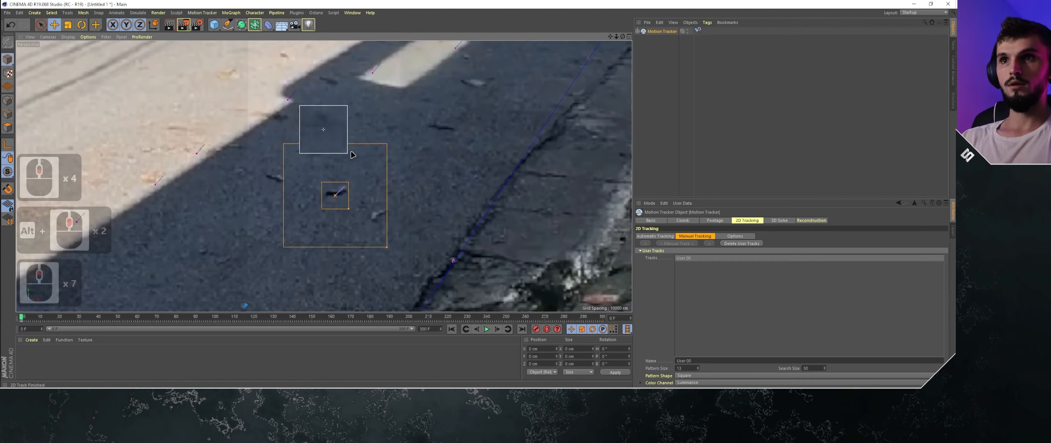
{"action": "middle_click_drag", "start_coordinate": [431, 154], "coordinate": [475, 173], "text": "alt"}
{"action": "left_click", "coordinate": [477, 151], "text": "ctrl"}
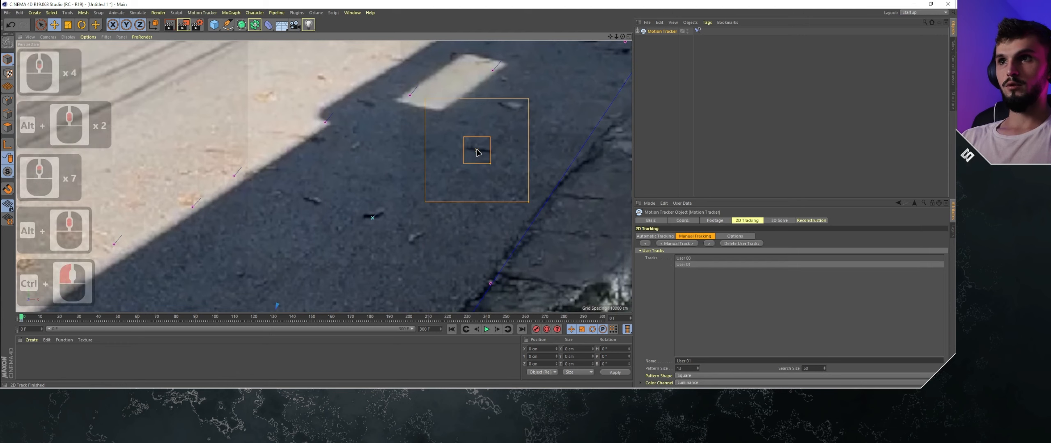
{"action": "left_click", "coordinate": [676, 244]}
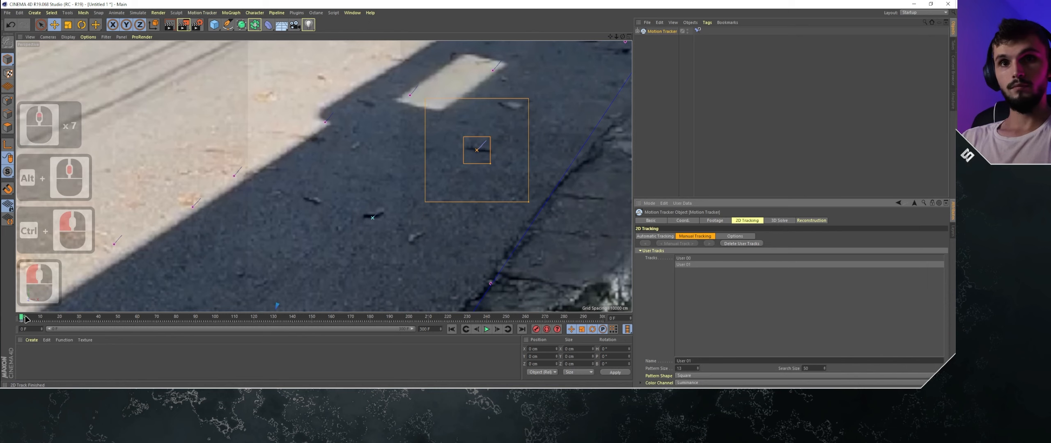
- Check the second manual track through the footage up to about frame 241, returning to frame 2
{"action": "left_click_drag", "start_coordinate": [23, 318], "coordinate": [70, 318]}
{"action": "scroll", "coordinate": [470, 108], "scroll_direction": "down", "scroll_amount": 3}
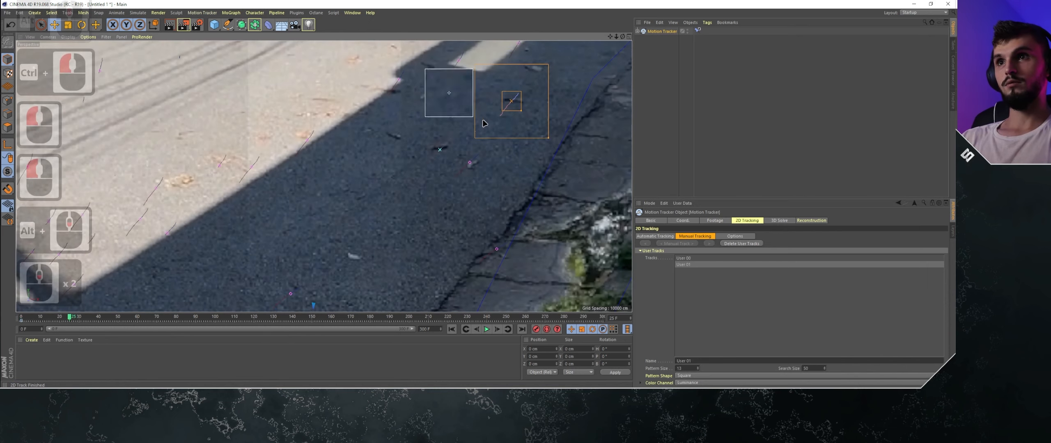
{"action": "middle_click_drag", "start_coordinate": [483, 123], "coordinate": [366, 192], "text": "alt"}
{"action": "left_click_drag", "start_coordinate": [73, 318], "coordinate": [285, 317]}
{"action": "middle_click_drag", "start_coordinate": [383, 263], "coordinate": [369, 223], "text": "alt"}
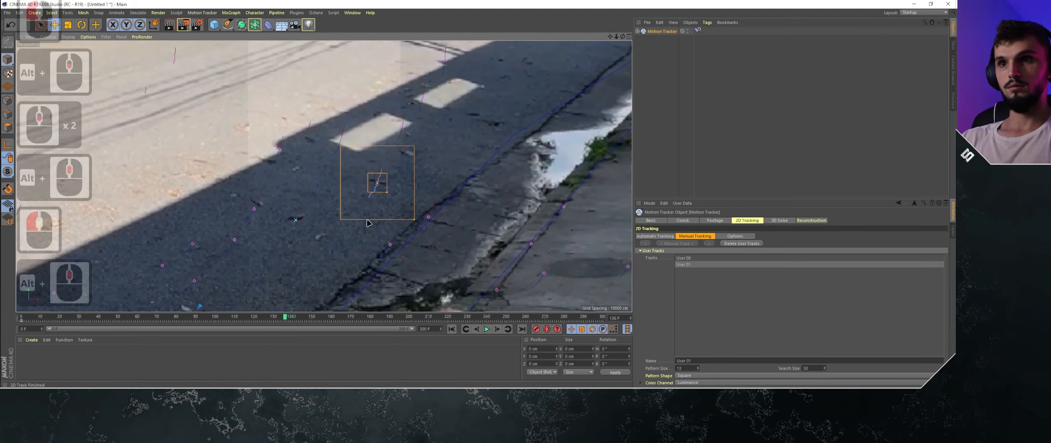
{"action": "left_click_drag", "start_coordinate": [293, 316], "coordinate": [371, 316]}
{"action": "middle_click_drag", "start_coordinate": [412, 254], "coordinate": [430, 163], "text": "alt"}
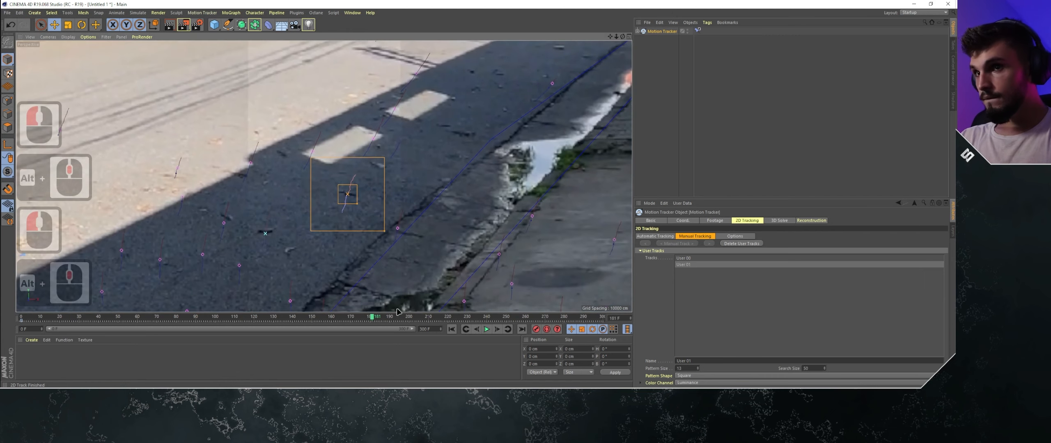
{"action": "left_click_drag", "start_coordinate": [377, 319], "coordinate": [489, 317]}
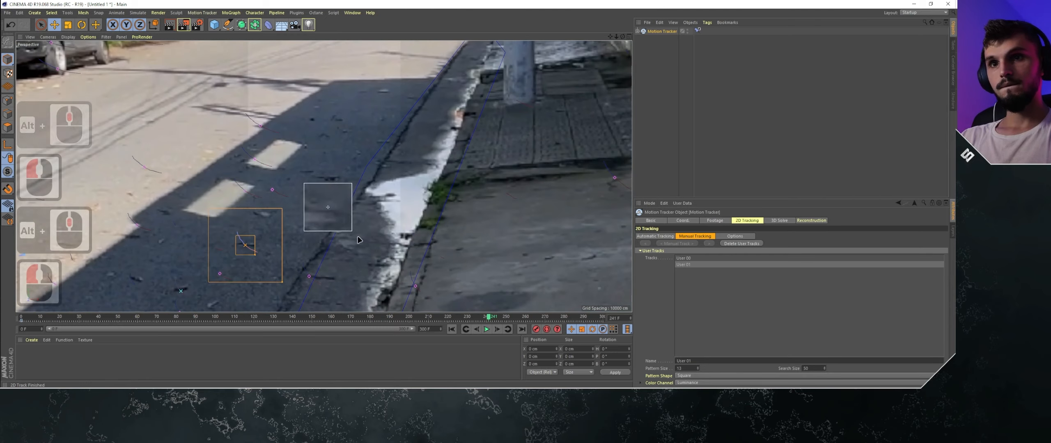
{"action": "middle_click_drag", "start_coordinate": [450, 305], "coordinate": [541, 284], "text": "alt"}
{"action": "left_click_drag", "start_coordinate": [489, 320], "coordinate": [24, 317]}
- Place a third manual track on the mark near the shadow's edge beside the light patches and run Manual Track
{"action": "middle_click_drag", "start_coordinate": [279, 204], "coordinate": [291, 218], "text": "alt"}
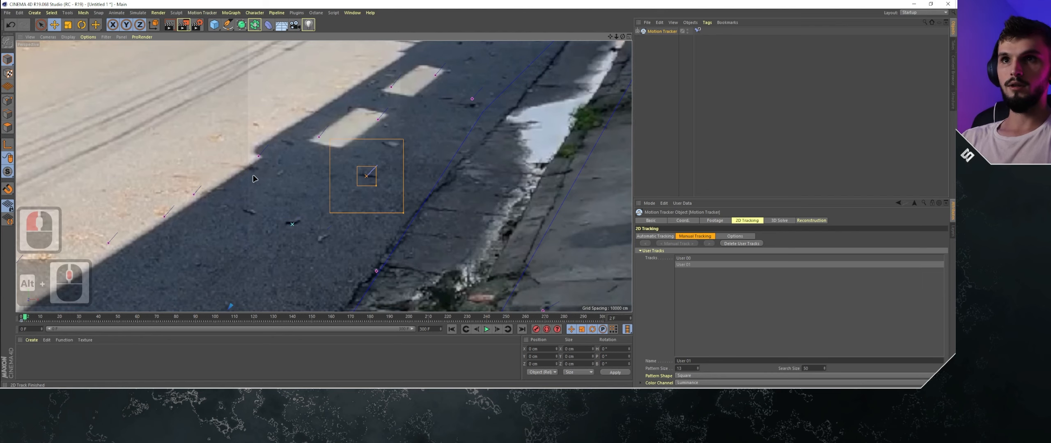
{"action": "middle_click_drag", "start_coordinate": [278, 170], "coordinate": [311, 249], "text": "alt"}
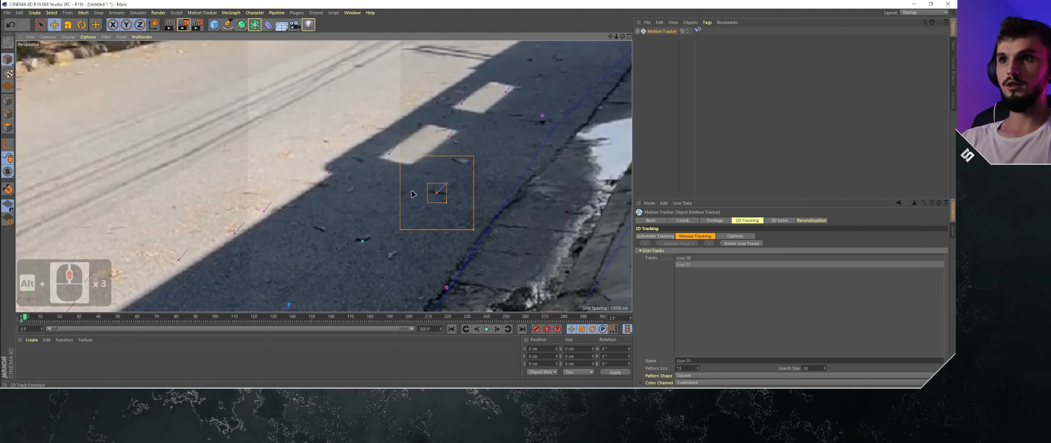
{"action": "middle_click_drag", "start_coordinate": [412, 194], "coordinate": [321, 190], "text": "alt"}
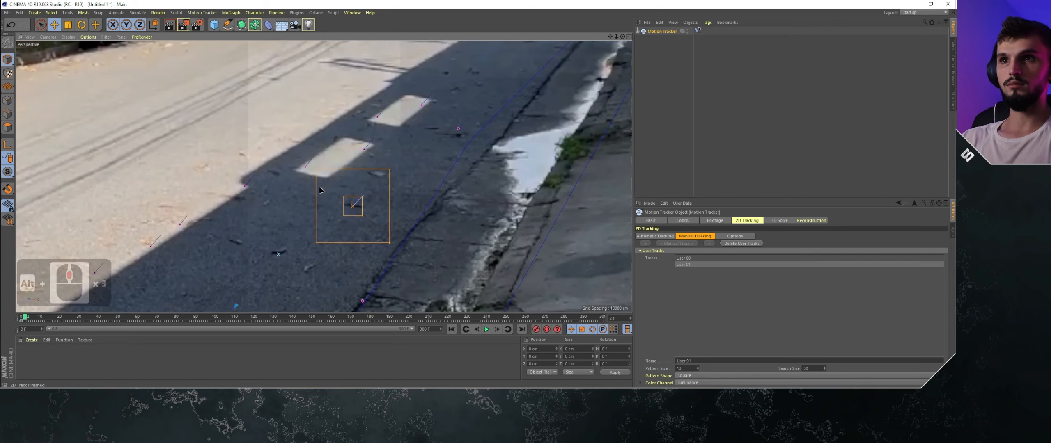
{"action": "left_click", "coordinate": [275, 174], "text": "ctrl"}
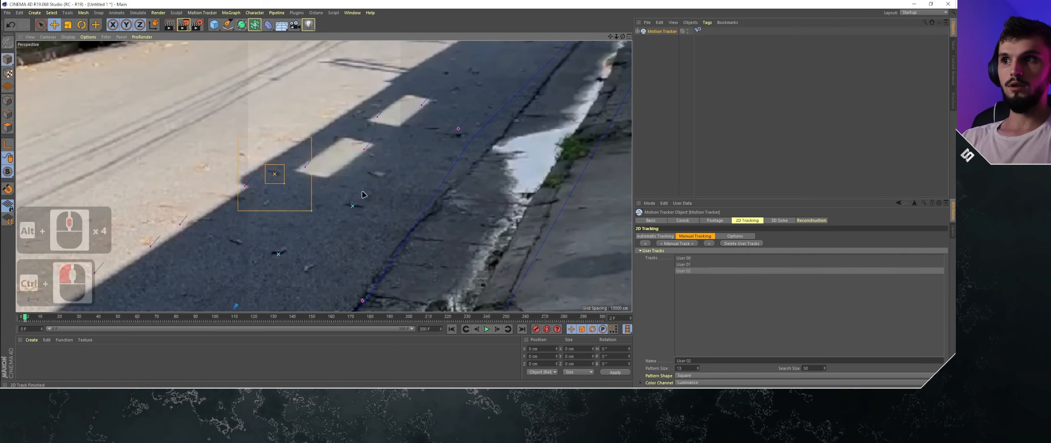
{"action": "left_click", "coordinate": [677, 245]}
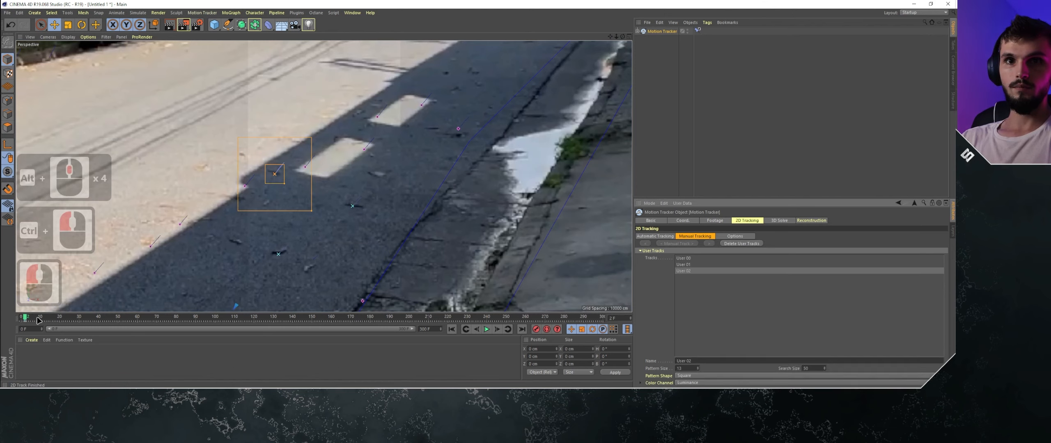
- Find where the third manual track drifts and move it back onto its dark mark at frame 86
{"action": "left_click_drag", "start_coordinate": [26, 318], "coordinate": [185, 317]}
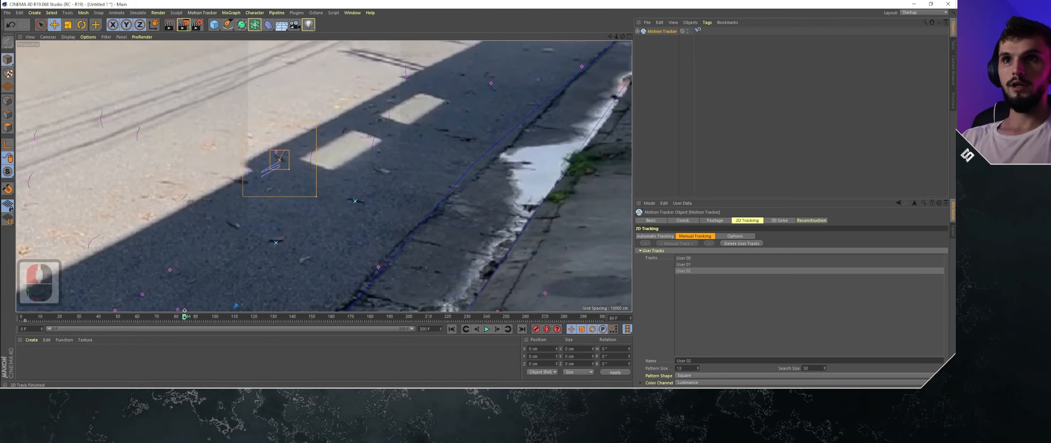
{"action": "scroll", "coordinate": [263, 136], "scroll_direction": "up", "scroll_amount": 3}
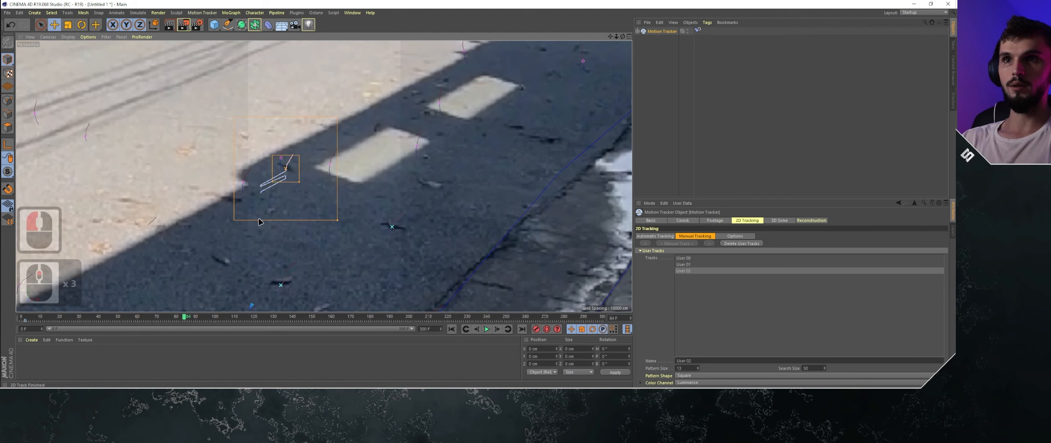
{"action": "left_click", "coordinate": [498, 331]}
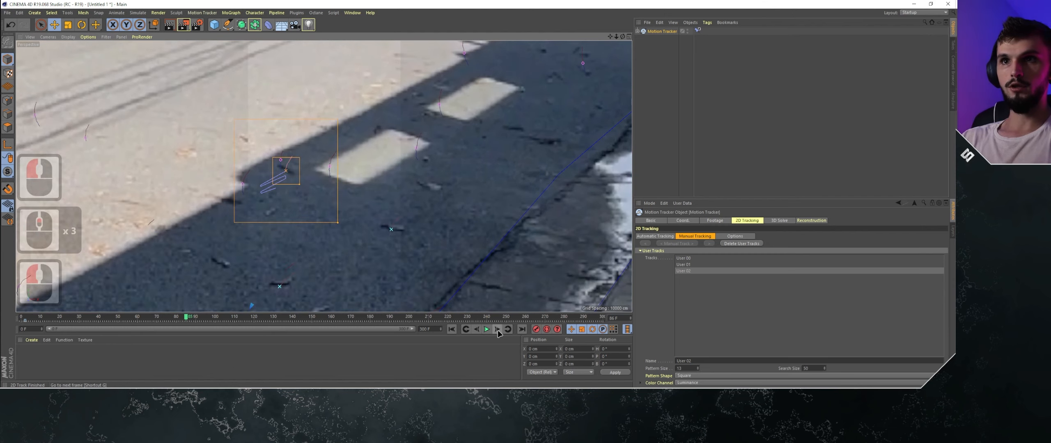
{"action": "left_click", "coordinate": [497, 331]}
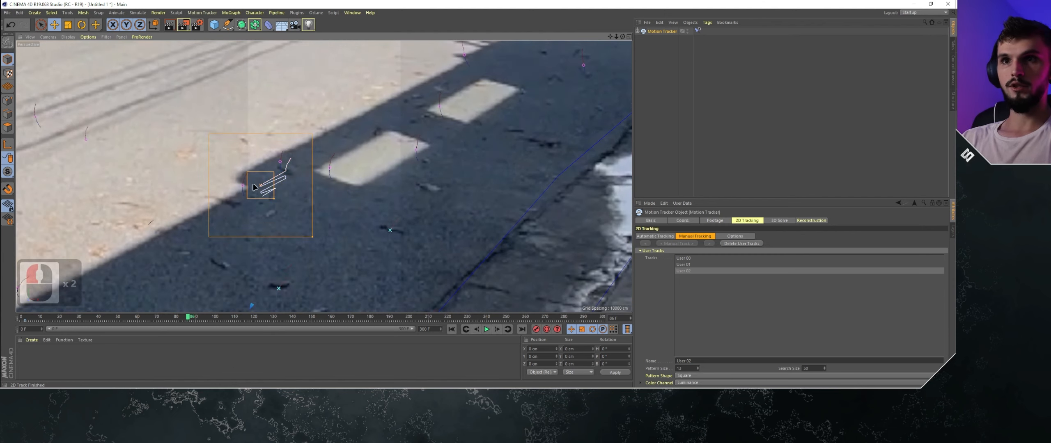
{"action": "left_click_drag", "start_coordinate": [258, 188], "coordinate": [285, 173]}
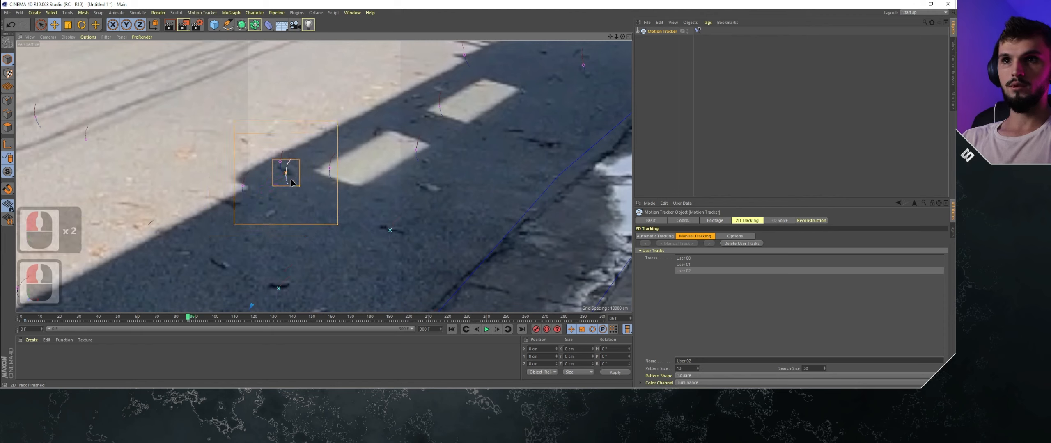
- Find where the third manual track drifts again past frame 240 and move it back onto its dark mark at frame 250
{"action": "left_click_drag", "start_coordinate": [190, 317], "coordinate": [300, 316]}
{"action": "middle_click_drag", "start_coordinate": [300, 309], "coordinate": [312, 306], "text": "alt"}
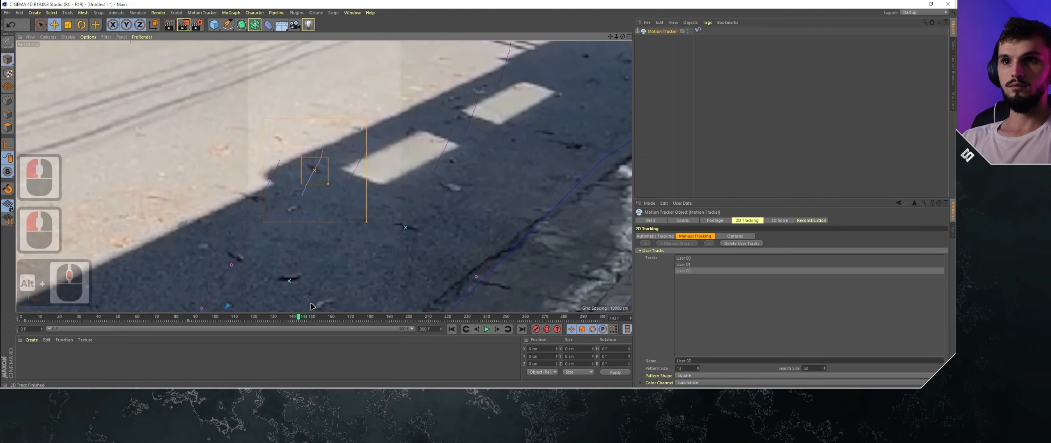
{"action": "left_click_drag", "start_coordinate": [300, 316], "coordinate": [346, 316]}
{"action": "middle_click_drag", "start_coordinate": [343, 257], "coordinate": [376, 268], "text": "alt"}
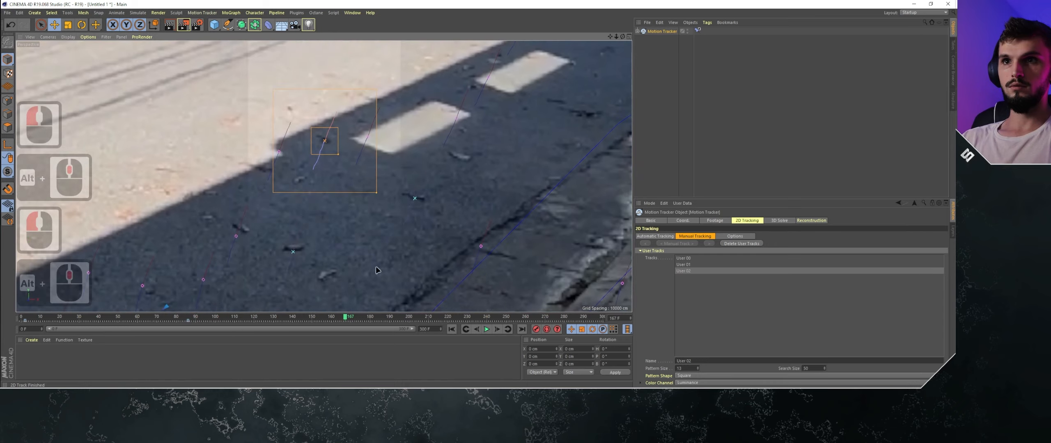
{"action": "left_click_drag", "start_coordinate": [351, 322], "coordinate": [500, 315]}
{"action": "scroll", "coordinate": [503, 274], "scroll_direction": "up", "scroll_amount": 3}
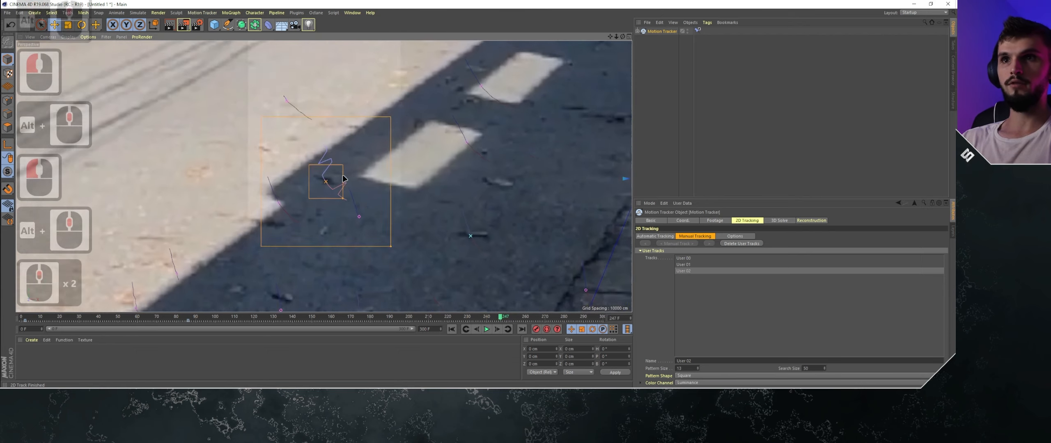
{"action": "left_click", "coordinate": [497, 329]}
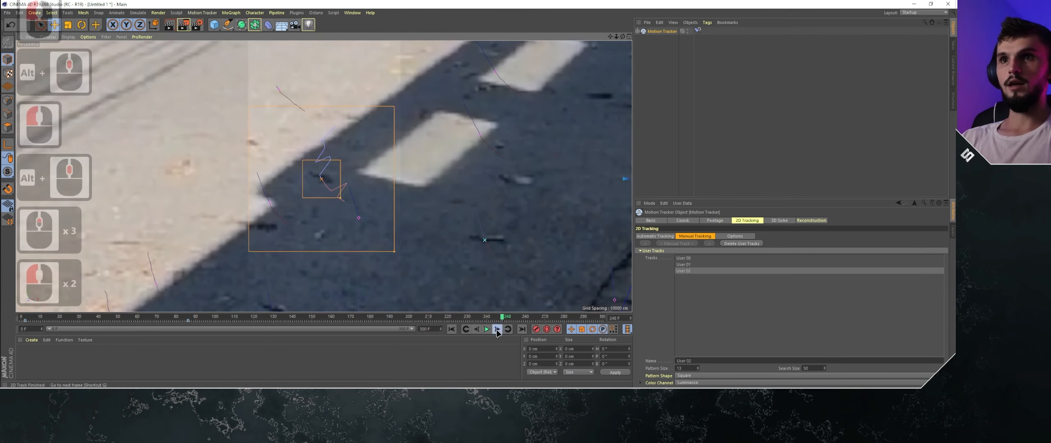
{"action": "left_click", "coordinate": [497, 330]}
{"action": "left_click", "coordinate": [497, 330]}
{"action": "left_click", "coordinate": [477, 330]}
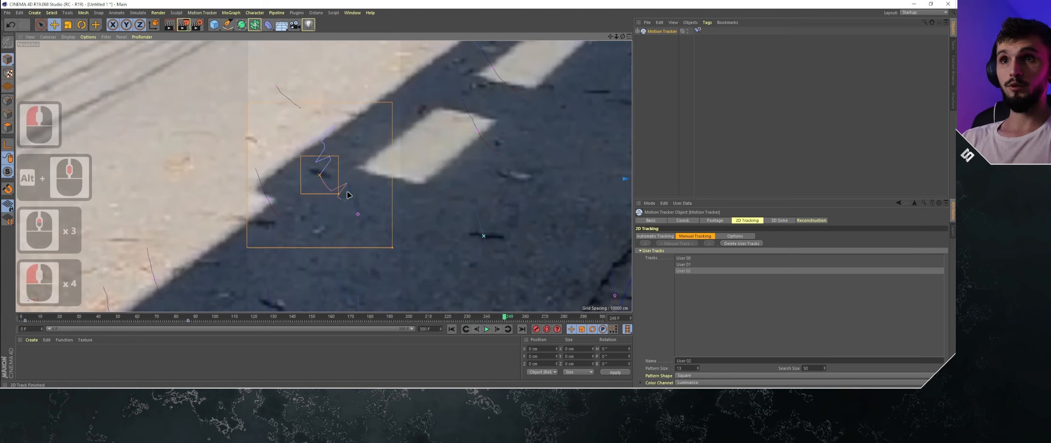
{"action": "left_click", "coordinate": [497, 330]}
{"action": "left_click_drag", "start_coordinate": [334, 166], "coordinate": [326, 180]}
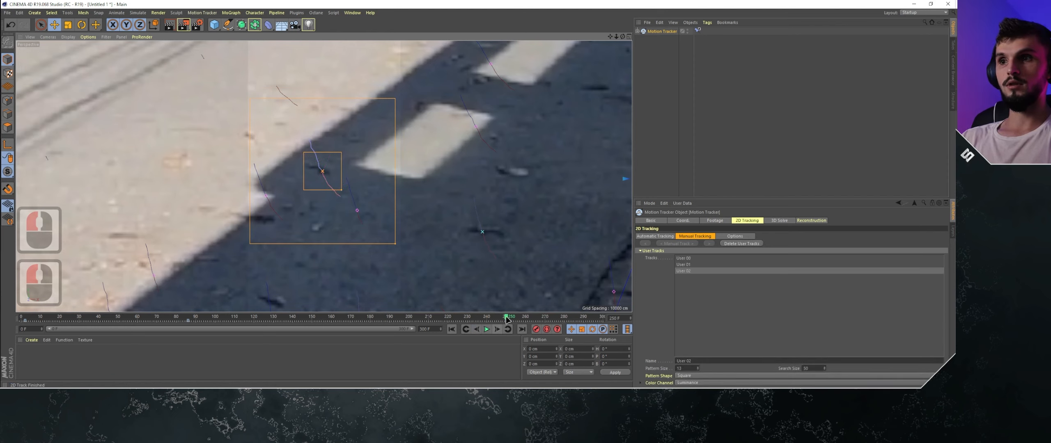
- Check that the third manual track stays on its mark from frame 250 through frame 299
{"action": "left_click_drag", "start_coordinate": [506, 318], "coordinate": [548, 319]}
{"action": "middle_click_drag", "start_coordinate": [351, 166], "coordinate": [373, 259], "text": "alt"}
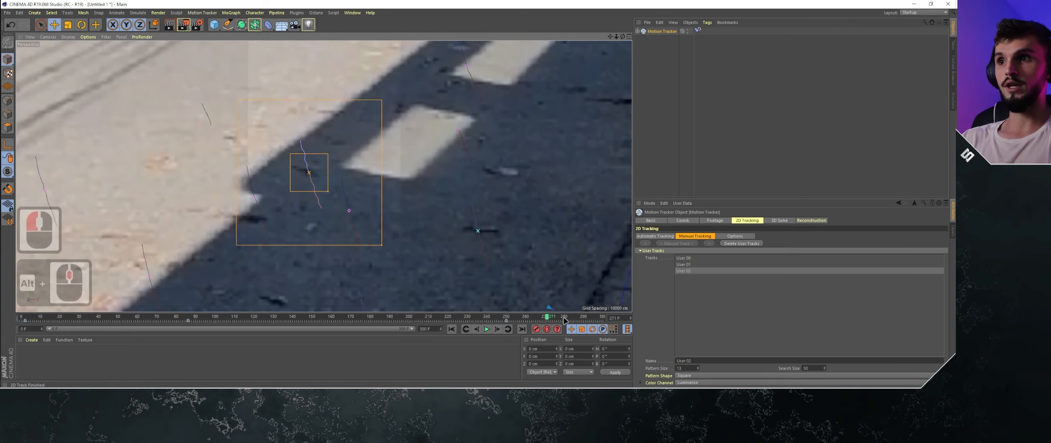
{"action": "left_click_drag", "start_coordinate": [553, 319], "coordinate": [602, 317]}
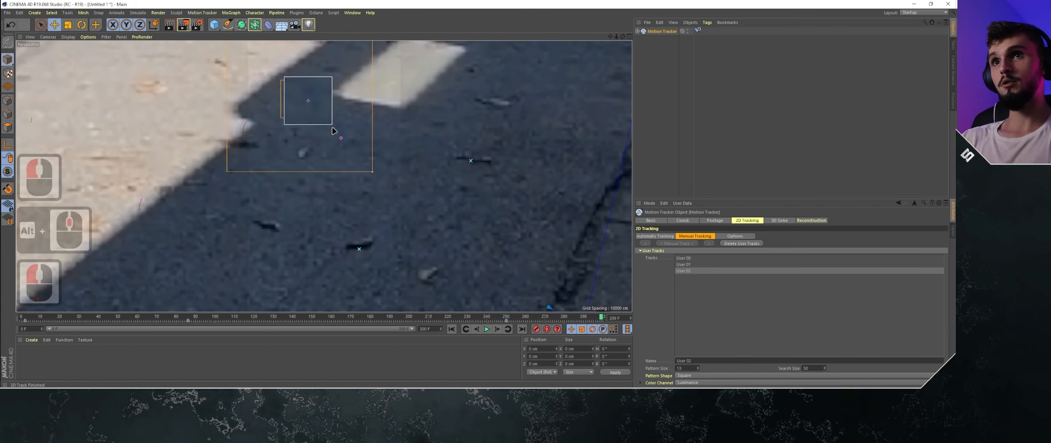
{"action": "middle_click_drag", "start_coordinate": [329, 109], "coordinate": [341, 160], "text": "alt"}
{"action": "scroll", "coordinate": [379, 182], "scroll_direction": "down", "scroll_amount": 9}
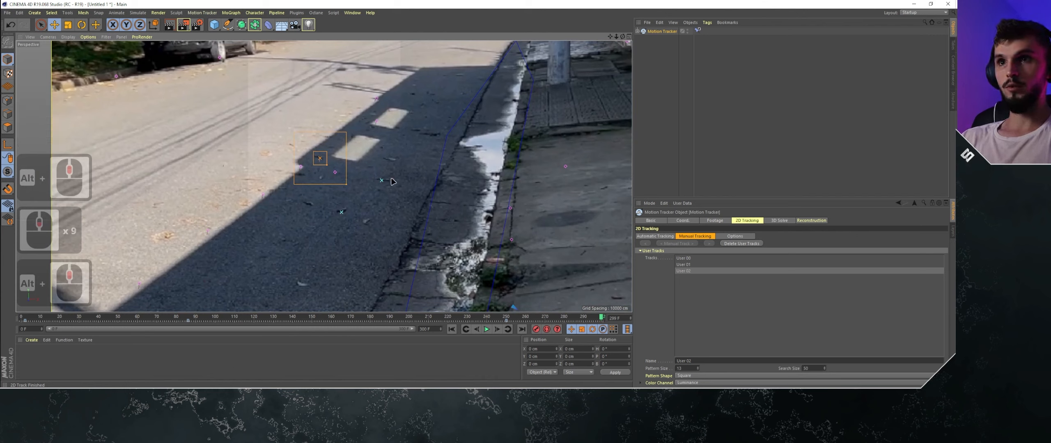
- Return to frame 0, add a fourth manual track on the small dark mark on the sidewalk beside the curb and run Manual Track
{"action": "middle_click_drag", "start_coordinate": [525, 184], "coordinate": [283, 161], "text": "alt"}
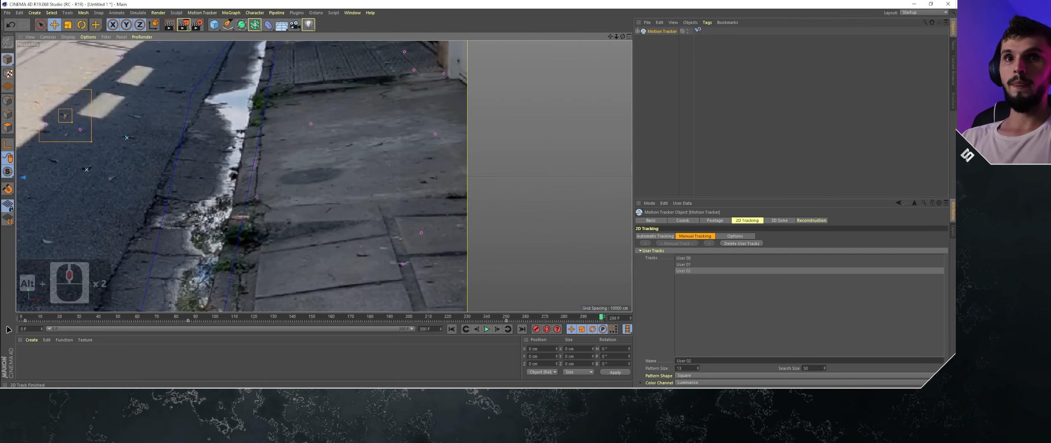
{"action": "left_click_drag", "start_coordinate": [36, 320], "coordinate": [16, 318]}
{"action": "middle_click_drag", "start_coordinate": [160, 123], "coordinate": [171, 210], "text": "alt"}
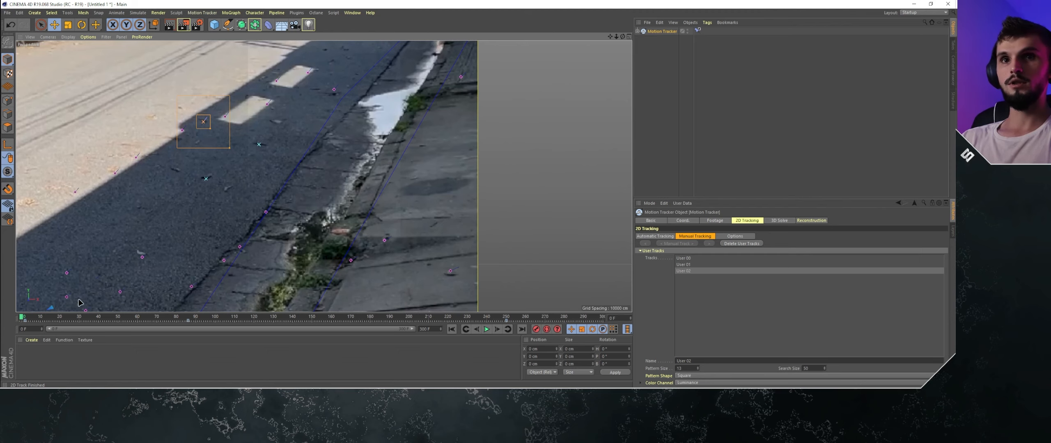
{"action": "scroll", "coordinate": [432, 186], "scroll_direction": "up", "scroll_amount": 7}
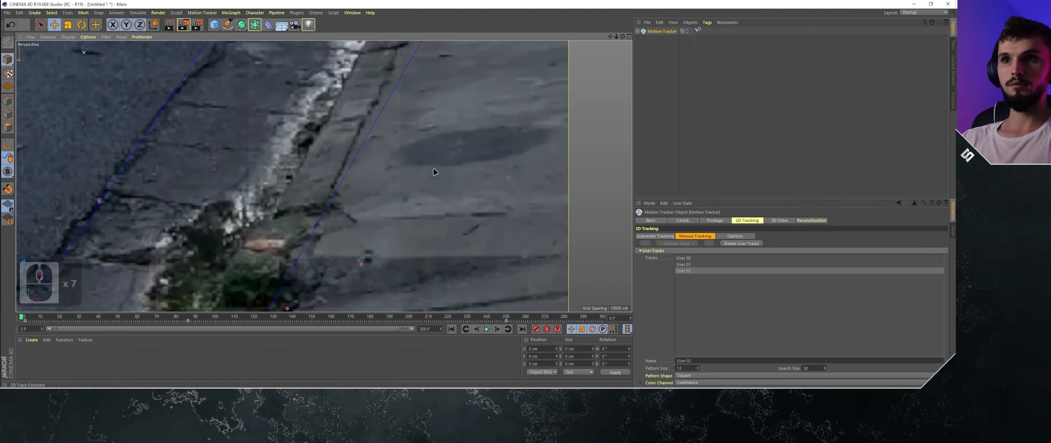
{"action": "mouse_move", "coordinate": [24, 318]}
{"action": "left_mouse_down"}
{"action": "mouse_move", "coordinate": [74, 318]}
{"action": "mouse_move", "coordinate": [21, 318]}
{"action": "left_mouse_up"}
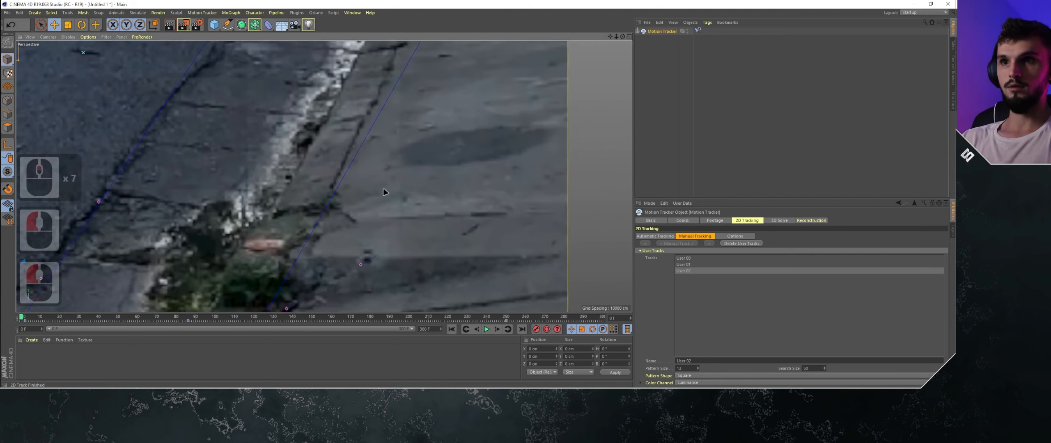
{"action": "middle_click_drag", "start_coordinate": [401, 181], "coordinate": [377, 187], "text": "alt"}
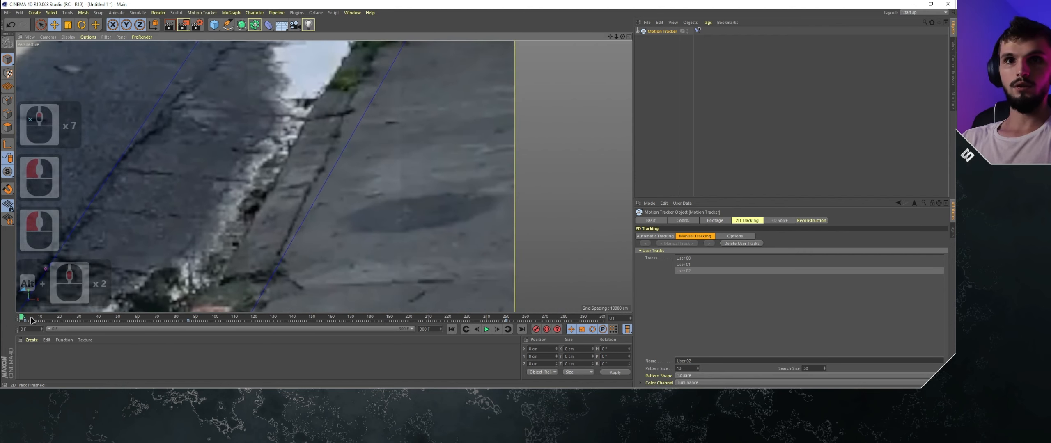
{"action": "mouse_move", "coordinate": [33, 319]}
{"action": "left_mouse_down"}
{"action": "mouse_move", "coordinate": [293, 317]}
{"action": "mouse_move", "coordinate": [20, 317]}
{"action": "left_mouse_up"}
{"action": "middle_click_drag", "start_coordinate": [378, 139], "coordinate": [379, 177], "text": "alt"}
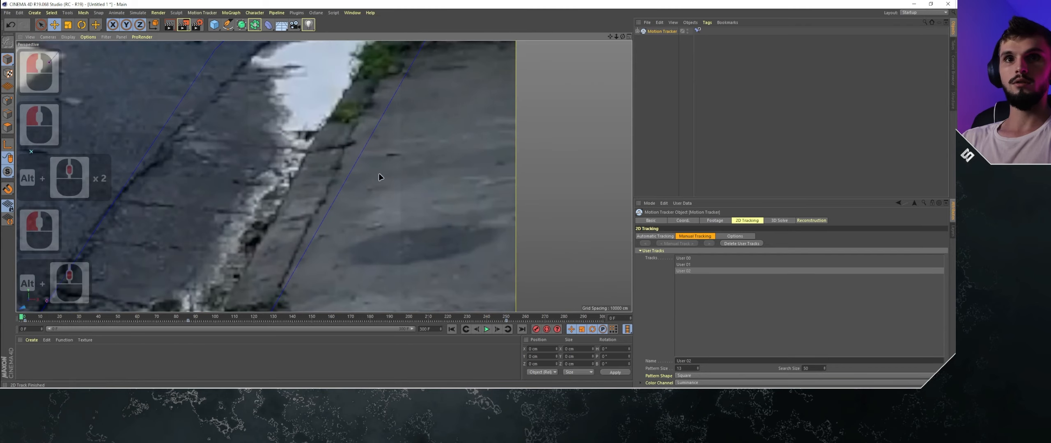
{"action": "left_click", "coordinate": [393, 157], "text": "ctrl"}
{"action": "left_click", "coordinate": [683, 244]}
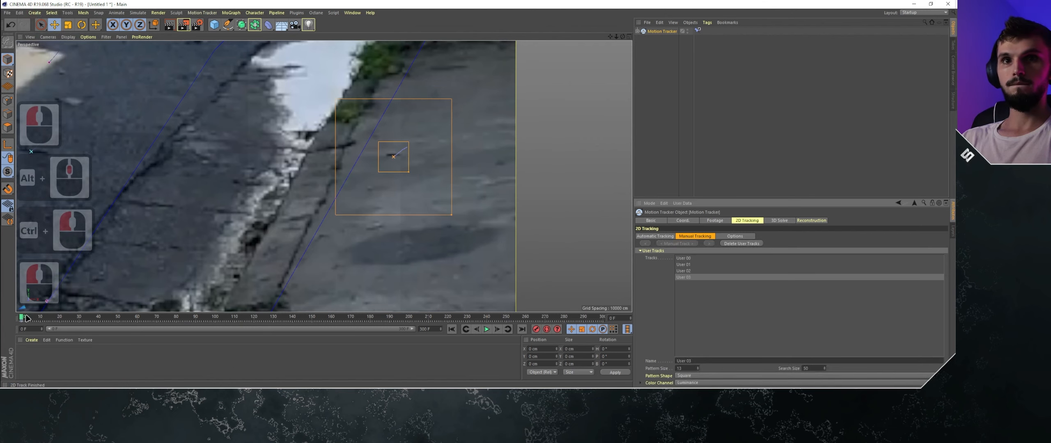
- Check the fourth manual track against its sidewalk mark through the footage up to frame 271
{"action": "left_click_drag", "start_coordinate": [26, 318], "coordinate": [281, 323]}
{"action": "middle_click_drag", "start_coordinate": [460, 212], "coordinate": [343, 292], "text": "alt"}
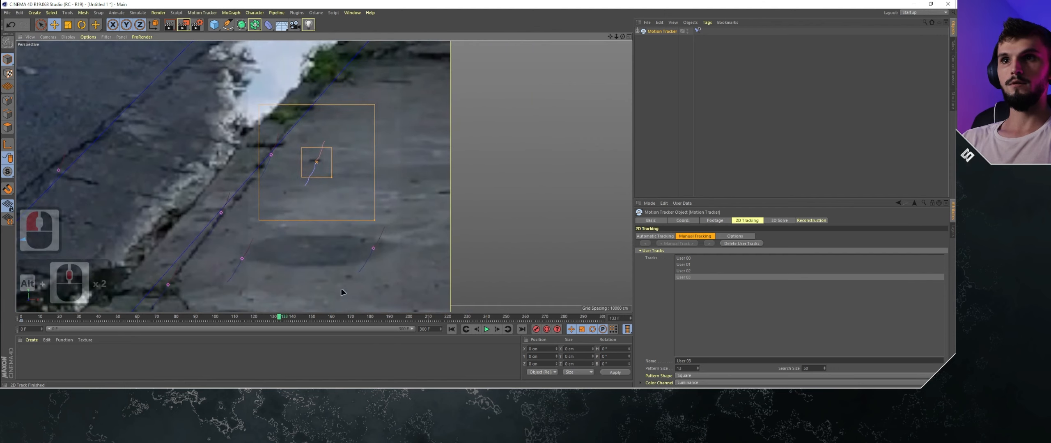
{"action": "left_click_drag", "start_coordinate": [283, 319], "coordinate": [359, 317]}
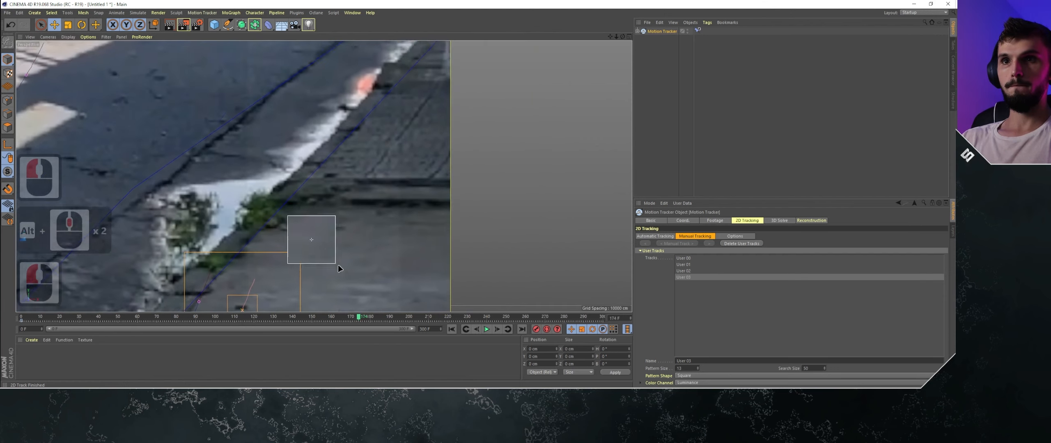
{"action": "middle_click_drag", "start_coordinate": [338, 266], "coordinate": [381, 182], "text": "alt"}
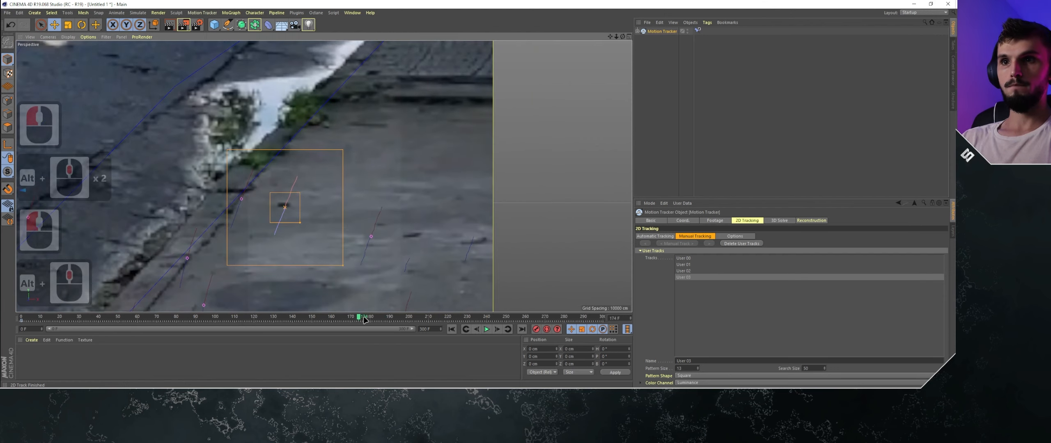
{"action": "left_click_drag", "start_coordinate": [364, 319], "coordinate": [402, 317]}
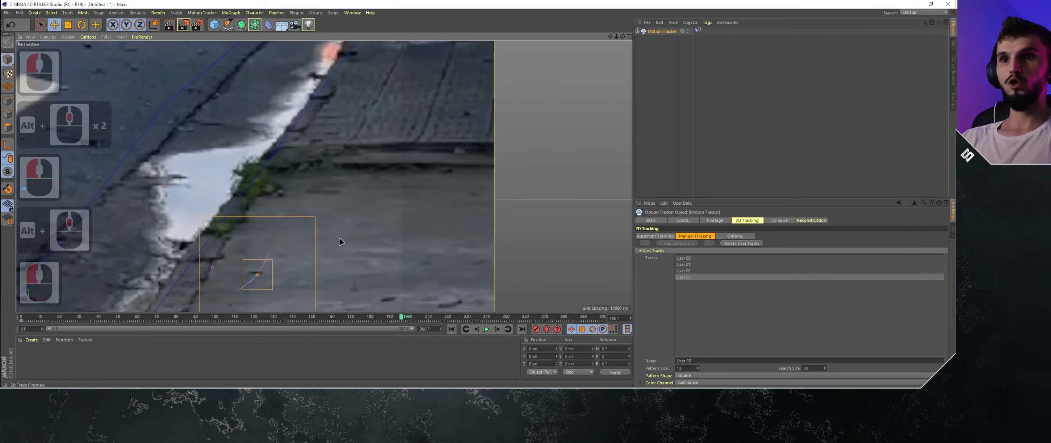
{"action": "middle_click_drag", "start_coordinate": [342, 237], "coordinate": [451, 301], "text": "alt"}
{"action": "left_click_drag", "start_coordinate": [412, 320], "coordinate": [546, 317]}
{"action": "middle_click_drag", "start_coordinate": [250, 147], "coordinate": [355, 209], "text": "alt"}
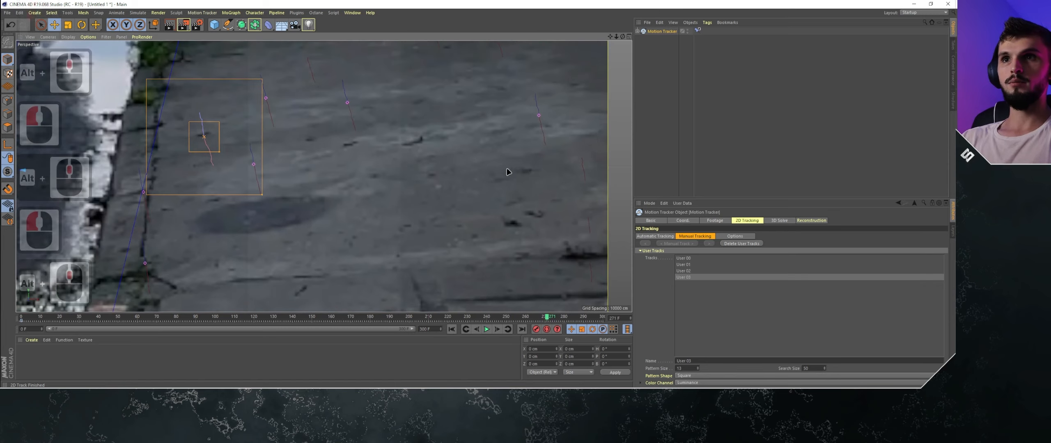
- Return to frame 0, add a fifth manual track on the dark crack mark beside the curb near the gutter plants and run Manual Track
{"action": "left_click_drag", "start_coordinate": [557, 318], "coordinate": [22, 332]}
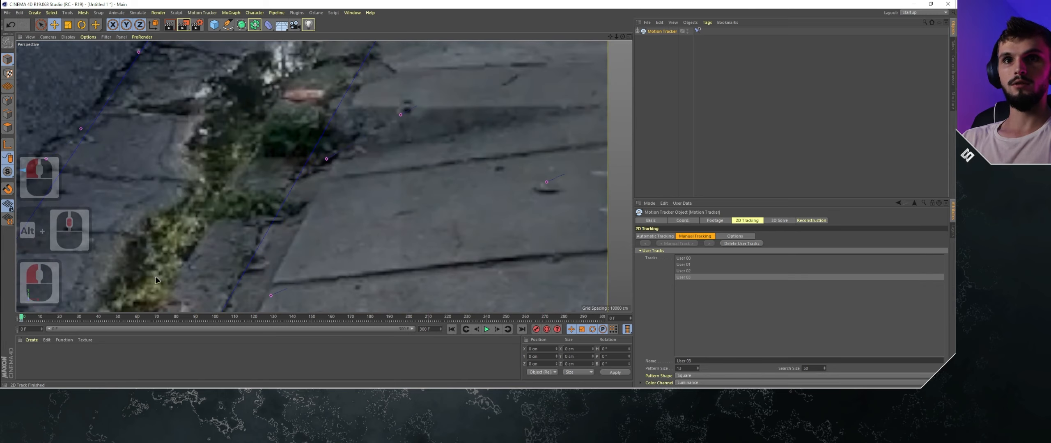
{"action": "middle_click_drag", "start_coordinate": [488, 120], "coordinate": [312, 232], "text": "alt"}
{"action": "middle_click_drag", "start_coordinate": [322, 157], "coordinate": [327, 212], "text": "alt"}
{"action": "scroll", "coordinate": [288, 156], "scroll_direction": "down", "scroll_amount": 2}
{"action": "middle_click_drag", "start_coordinate": [288, 156], "coordinate": [274, 274], "text": "alt"}
{"action": "scroll", "coordinate": [309, 219], "scroll_direction": "up", "scroll_amount": 4}
{"action": "scroll", "coordinate": [310, 221], "scroll_direction": "down", "scroll_amount": 3}
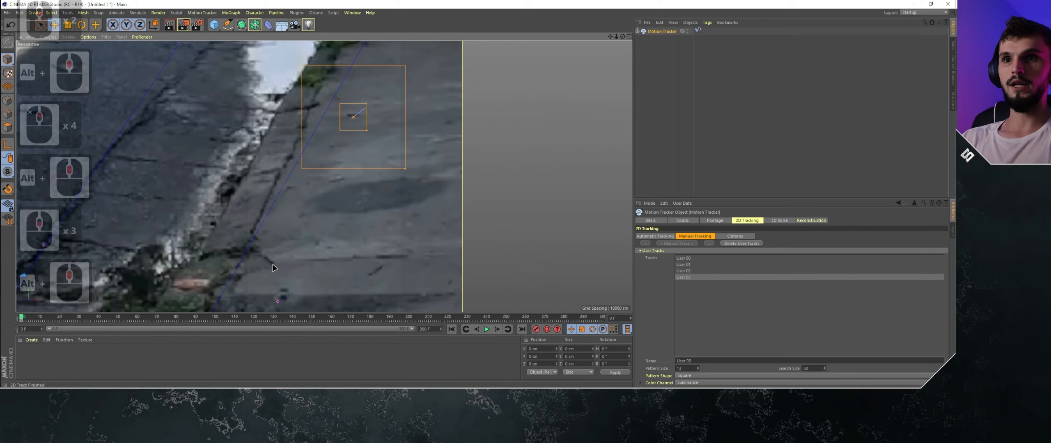
{"action": "left_click", "coordinate": [273, 265], "text": "ctrl"}
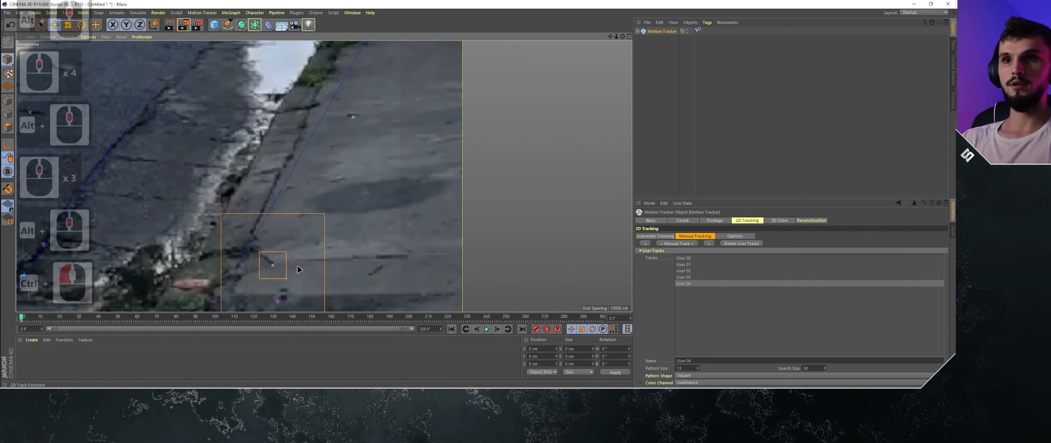
{"action": "left_click_drag", "start_coordinate": [272, 266], "coordinate": [272, 262]}
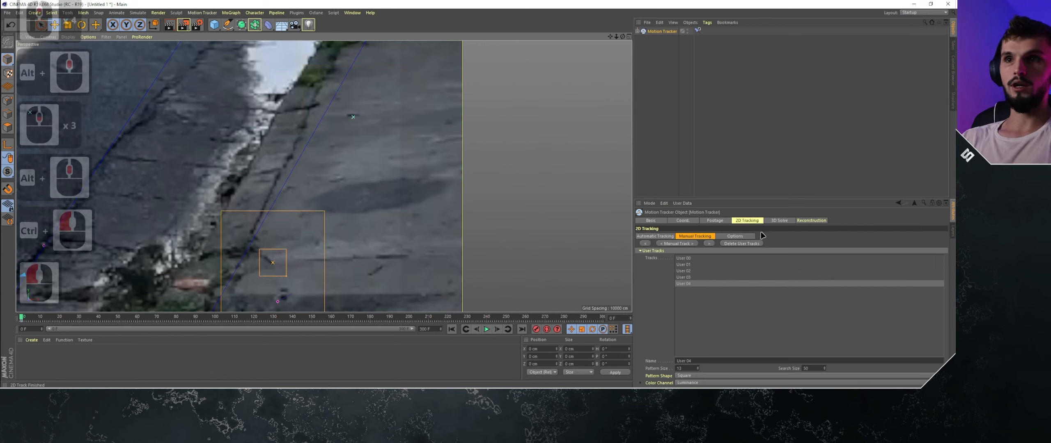
{"action": "left_click", "coordinate": [678, 244]}
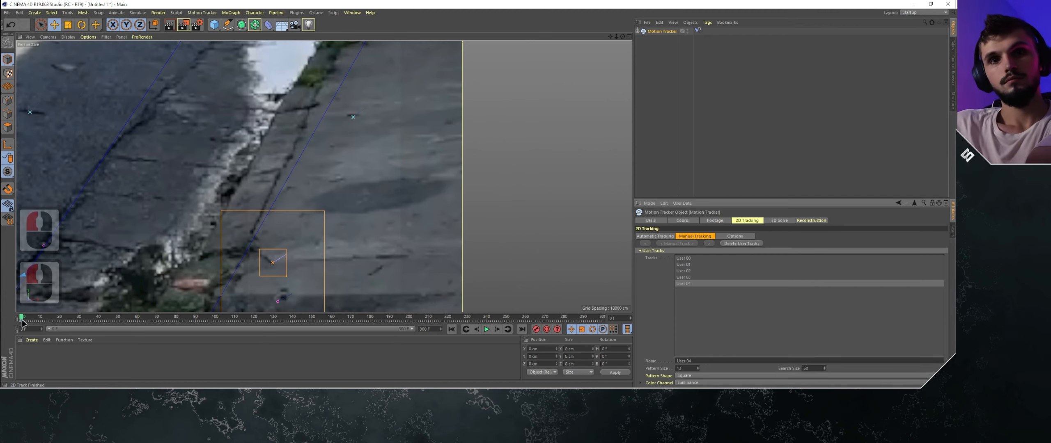
- Find where the fifth manual track loses its mark and move it back onto the dark crack mark at frame 151
{"action": "left_click_drag", "start_coordinate": [22, 318], "coordinate": [208, 314]}
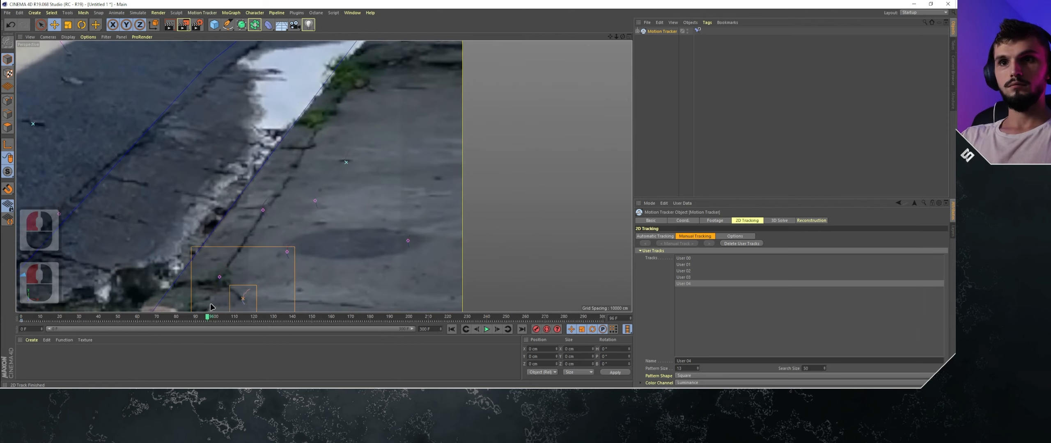
{"action": "middle_click_drag", "start_coordinate": [299, 253], "coordinate": [284, 163], "text": "alt"}
{"action": "left_click_drag", "start_coordinate": [211, 318], "coordinate": [325, 315]}
{"action": "middle_click_drag", "start_coordinate": [258, 264], "coordinate": [344, 234], "text": "alt"}
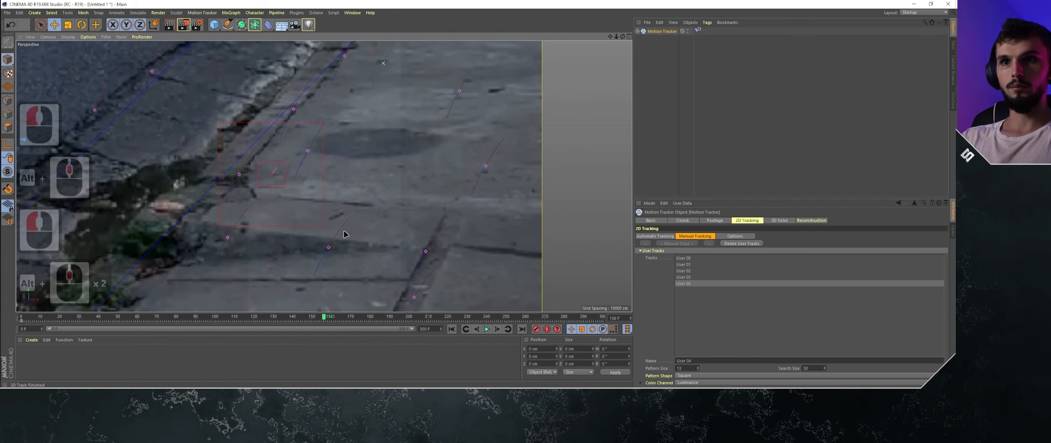
{"action": "left_click_drag", "start_coordinate": [349, 320], "coordinate": [329, 319]}
{"action": "left_click", "coordinate": [499, 329]}
{"action": "left_click", "coordinate": [498, 329]}
{"action": "left_click", "coordinate": [498, 329]}
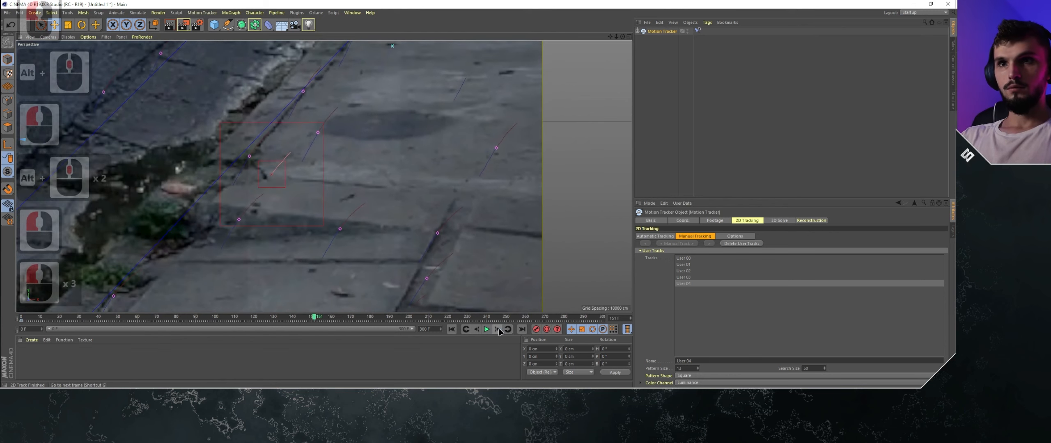
{"action": "left_click_drag", "start_coordinate": [271, 174], "coordinate": [267, 180]}
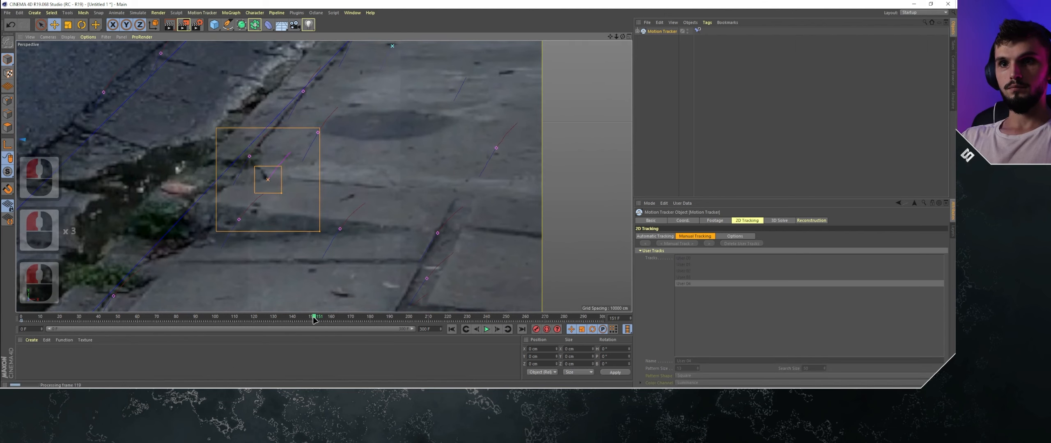
- Follow the fifth manual track past frame 151 and move it back onto the crack mark at frame 249
{"action": "left_click_drag", "start_coordinate": [314, 320], "coordinate": [387, 319]}
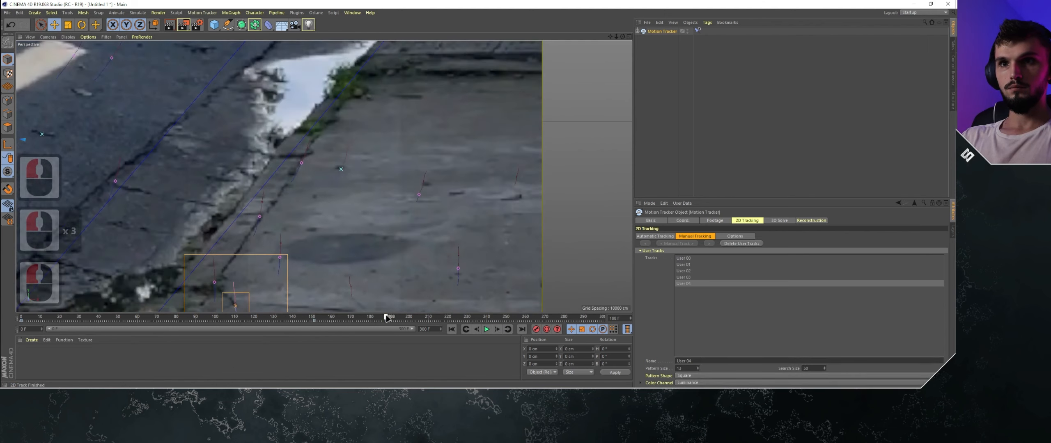
{"action": "left_click_drag", "start_coordinate": [371, 235], "coordinate": [379, 148]}
{"action": "left_click_drag", "start_coordinate": [388, 319], "coordinate": [438, 319]}
{"action": "middle_click_drag", "start_coordinate": [342, 250], "coordinate": [447, 183], "text": "alt"}
{"action": "left_click_drag", "start_coordinate": [443, 319], "coordinate": [498, 313]}
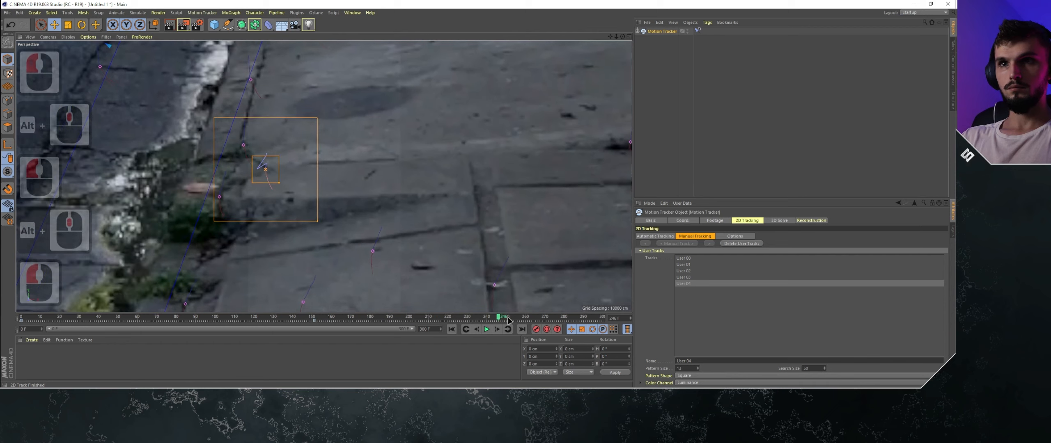
{"action": "left_click", "coordinate": [499, 330]}
{"action": "left_click", "coordinate": [498, 330]}
{"action": "left_click", "coordinate": [498, 330]}
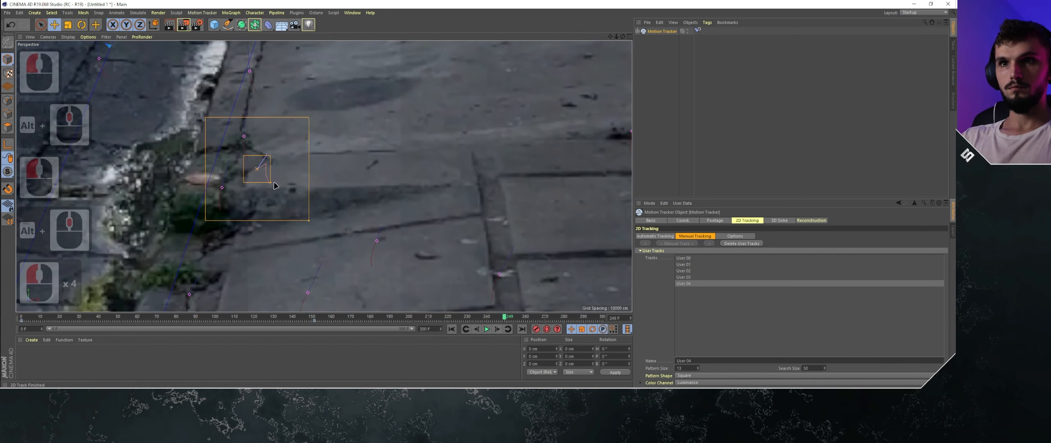
{"action": "left_click", "coordinate": [266, 171]}
{"action": "left_click_drag", "start_coordinate": [270, 168], "coordinate": [272, 167]}
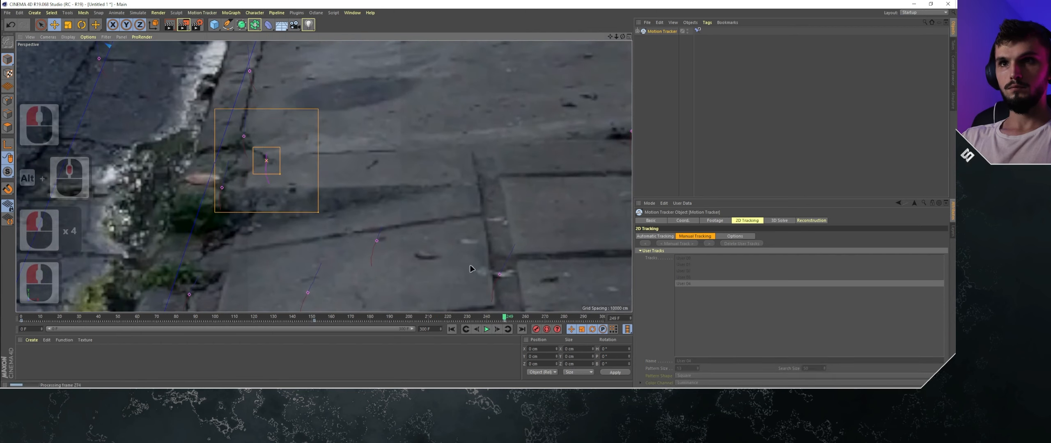
- Check the fifth manual track up to frame 274, go back to frame 195 and deselect the track
{"action": "left_click_drag", "start_coordinate": [508, 318], "coordinate": [553, 317]}
{"action": "left_click", "coordinate": [399, 139]}
{"action": "middle_click_drag", "start_coordinate": [399, 138], "coordinate": [529, 295], "text": "alt"}
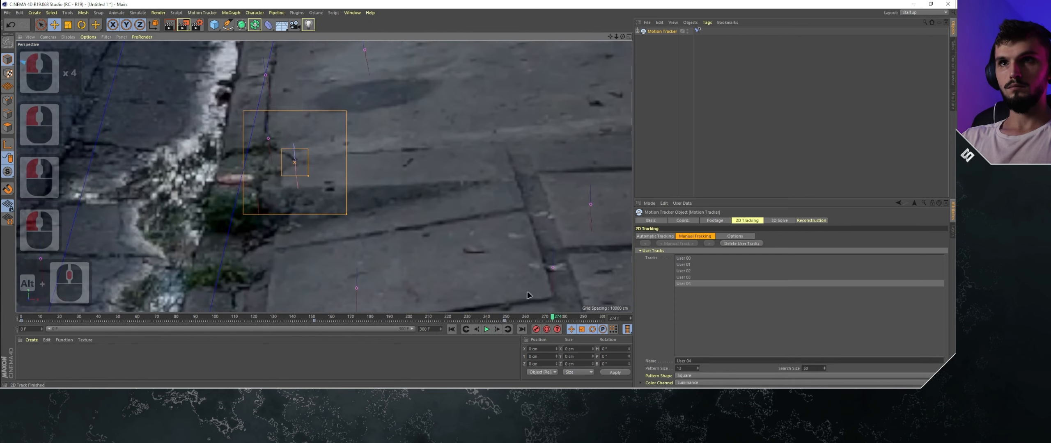
{"action": "left_click_drag", "start_coordinate": [552, 317], "coordinate": [399, 317]}
{"action": "scroll", "coordinate": [416, 196], "scroll_direction": "down", "scroll_amount": 10}
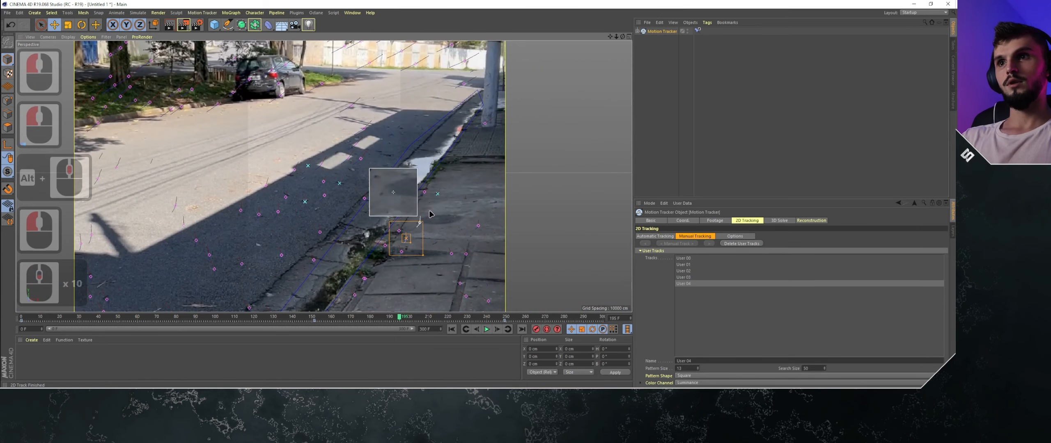
{"action": "left_click", "coordinate": [488, 251]}
{"action": "scroll", "coordinate": [488, 251], "scroll_direction": "up", "scroll_amount": 9}
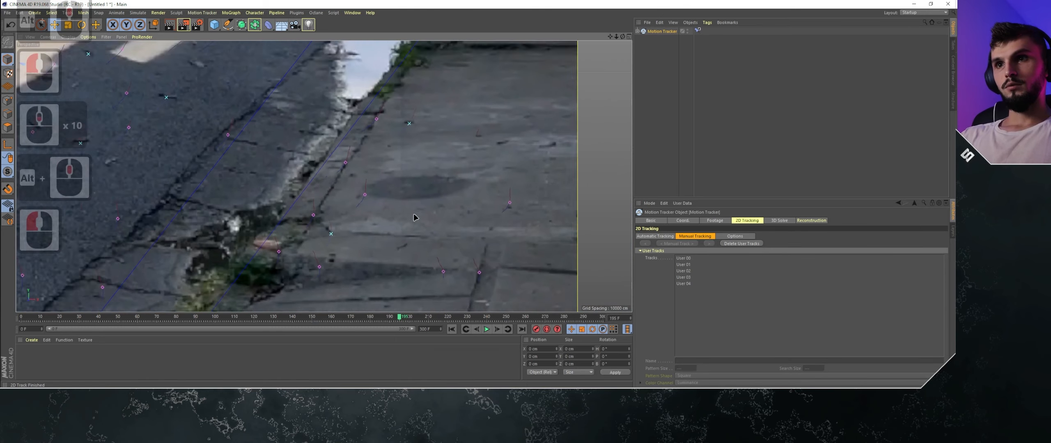
- Return to frame 0 and examine the sidewalk beside the gutter for another mark suitable for tracking
{"action": "left_click_drag", "start_coordinate": [270, 319], "coordinate": [24, 318]}
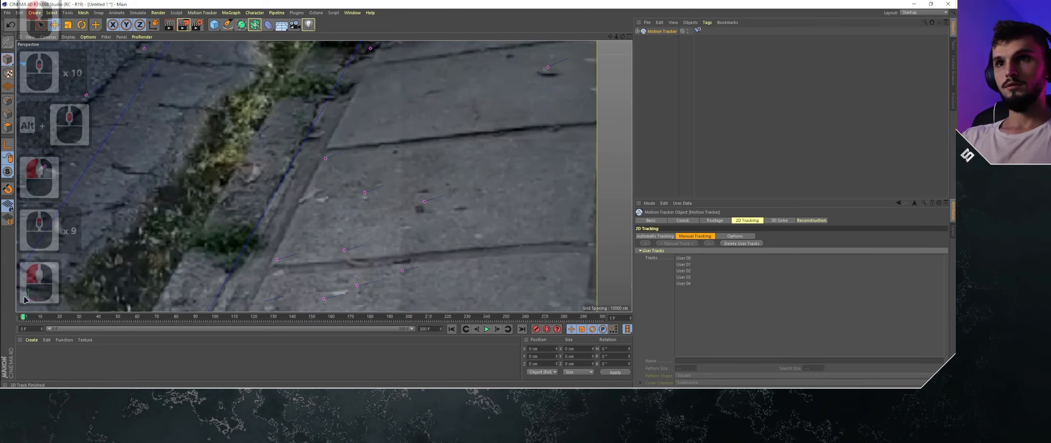
{"action": "middle_click_drag", "start_coordinate": [390, 150], "coordinate": [321, 235], "text": "alt"}
{"action": "middle_click_drag", "start_coordinate": [365, 123], "coordinate": [313, 198], "text": "alt"}
{"action": "middle_click_drag", "start_coordinate": [400, 136], "coordinate": [346, 237], "text": "alt"}
{"action": "scroll", "coordinate": [347, 237], "scroll_direction": "up", "scroll_amount": 1}
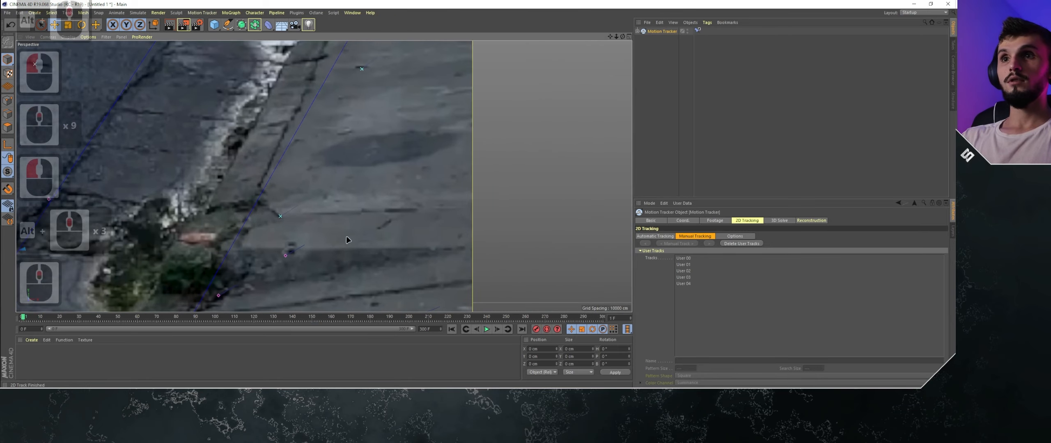
{"action": "scroll", "coordinate": [333, 223], "scroll_direction": "down", "scroll_amount": 1}
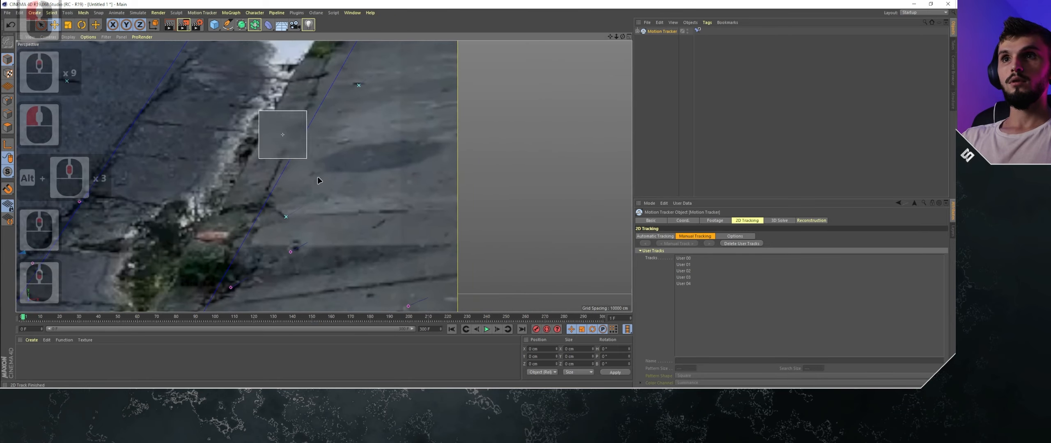
{"action": "middle_click_drag", "start_coordinate": [318, 177], "coordinate": [364, 205], "text": "alt"}
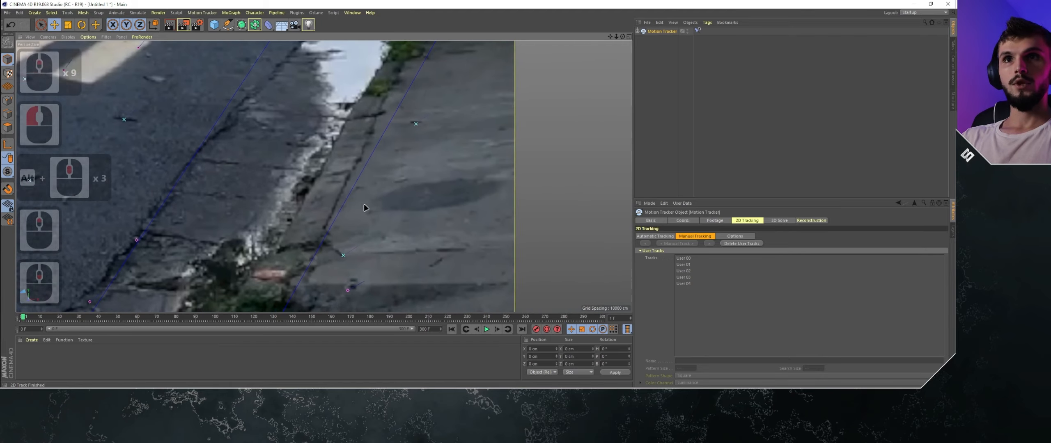
{"action": "scroll", "coordinate": [456, 176], "scroll_direction": "down", "scroll_amount": 3}
{"action": "middle_click_drag", "start_coordinate": [413, 149], "coordinate": [422, 168], "text": "alt"}
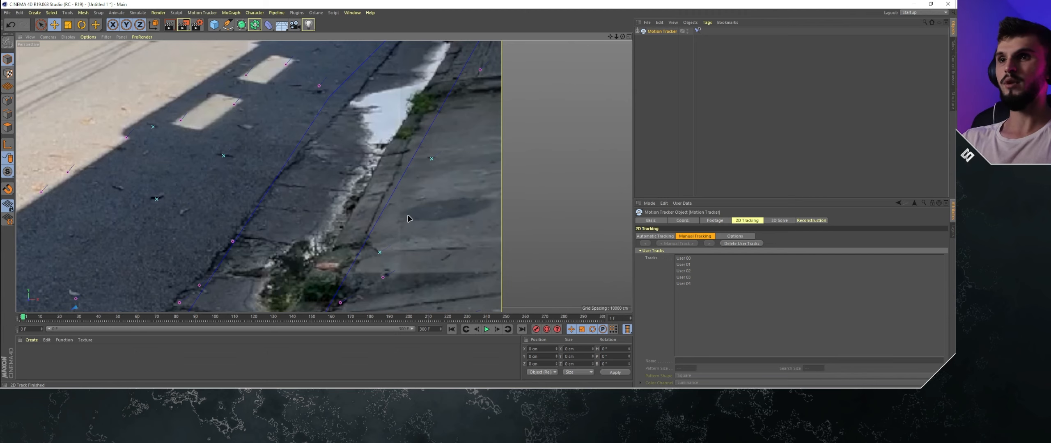
{"action": "mouse_move", "coordinate": [31, 318]}
{"action": "left_mouse_down"}
{"action": "mouse_move", "coordinate": [44, 318]}
{"action": "mouse_move", "coordinate": [21, 317]}
{"action": "left_mouse_up"}
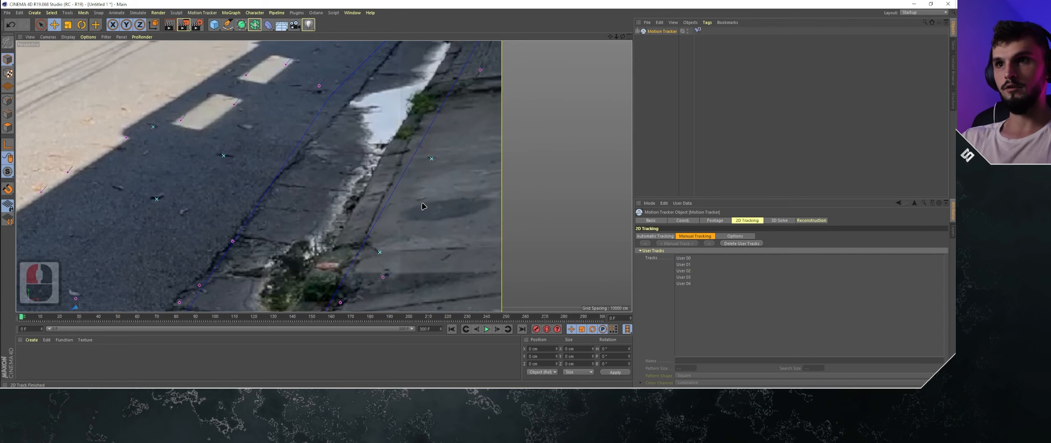
- Move to about frame 15, add a sixth manual track on the sidewalk beside the curb and run Manual Track
{"action": "scroll", "coordinate": [423, 206], "scroll_direction": "up", "scroll_amount": 3}
{"action": "middle_click_drag", "start_coordinate": [423, 206], "coordinate": [245, 278], "text": "alt"}
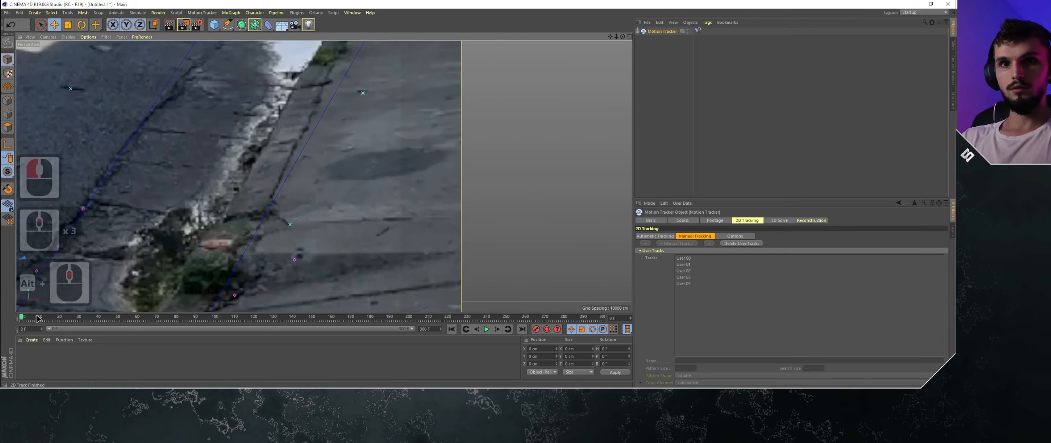
{"action": "mouse_move", "coordinate": [38, 318]}
{"action": "left_mouse_down"}
{"action": "mouse_move", "coordinate": [293, 316]}
{"action": "mouse_move", "coordinate": [50, 319]}
{"action": "left_mouse_up"}
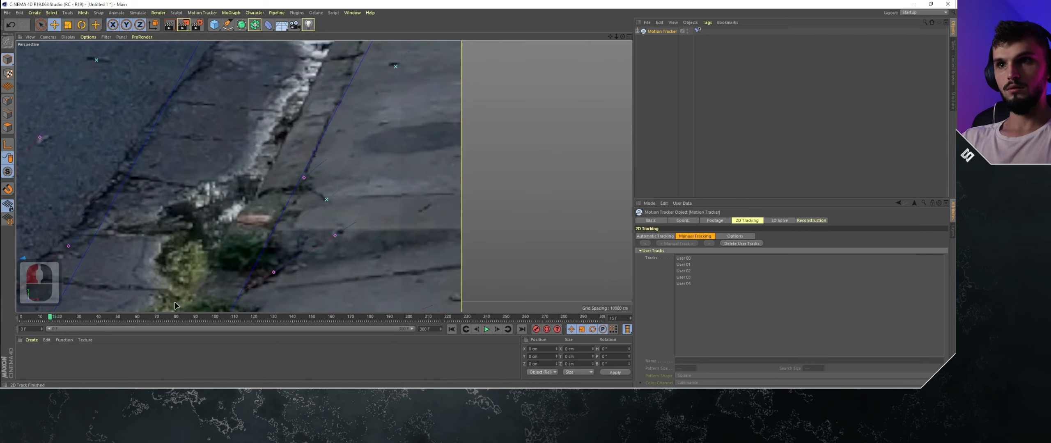
{"action": "middle_click_drag", "start_coordinate": [313, 214], "coordinate": [240, 239], "text": "alt"}
{"action": "left_click", "coordinate": [307, 213], "text": "ctrl"}
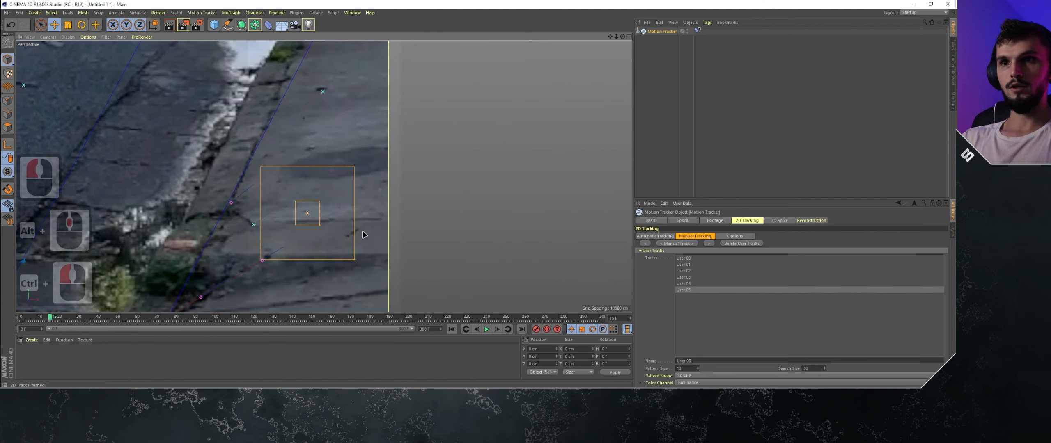
{"action": "left_click", "coordinate": [684, 244]}
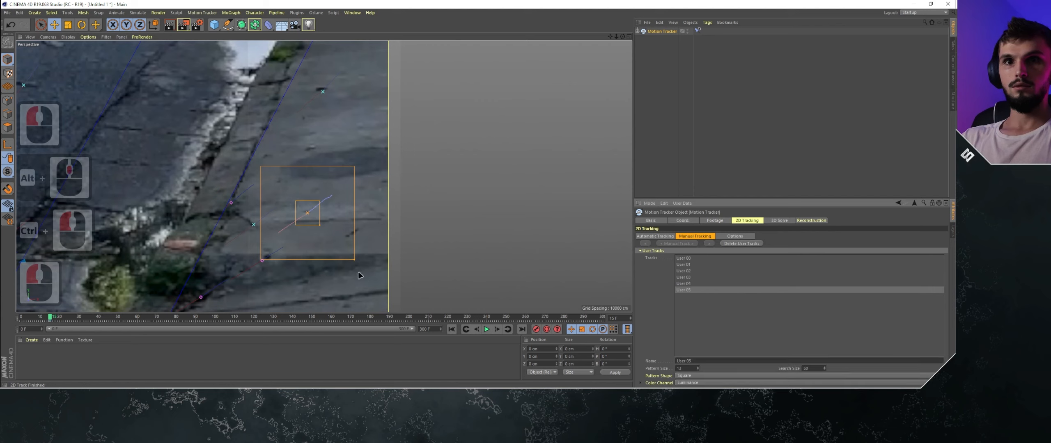
- Check that the sixth manual track stays on its sidewalk mark up to frame 300 and deselect it
{"action": "left_click_drag", "start_coordinate": [47, 320], "coordinate": [362, 318]}
{"action": "middle_click_drag", "start_coordinate": [372, 259], "coordinate": [343, 159], "text": "alt"}
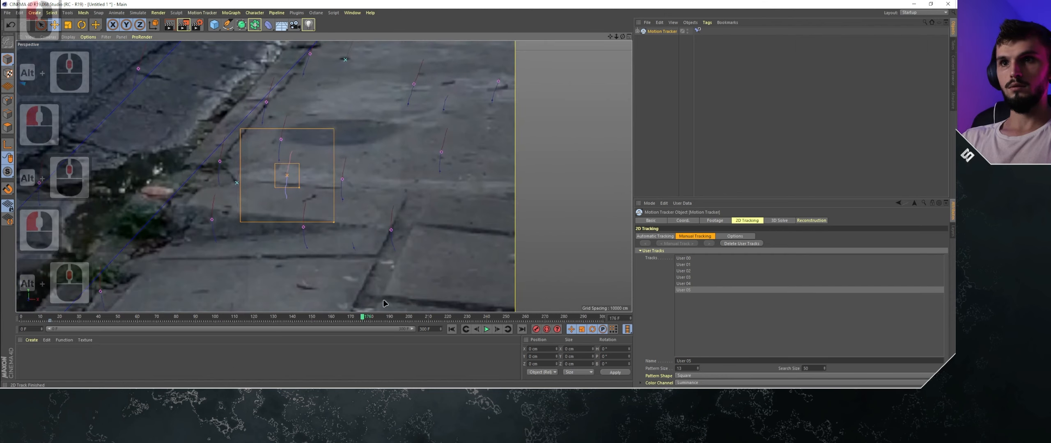
{"action": "left_click_drag", "start_coordinate": [369, 320], "coordinate": [612, 318]}
{"action": "scroll", "coordinate": [381, 179], "scroll_direction": "down", "scroll_amount": 11}
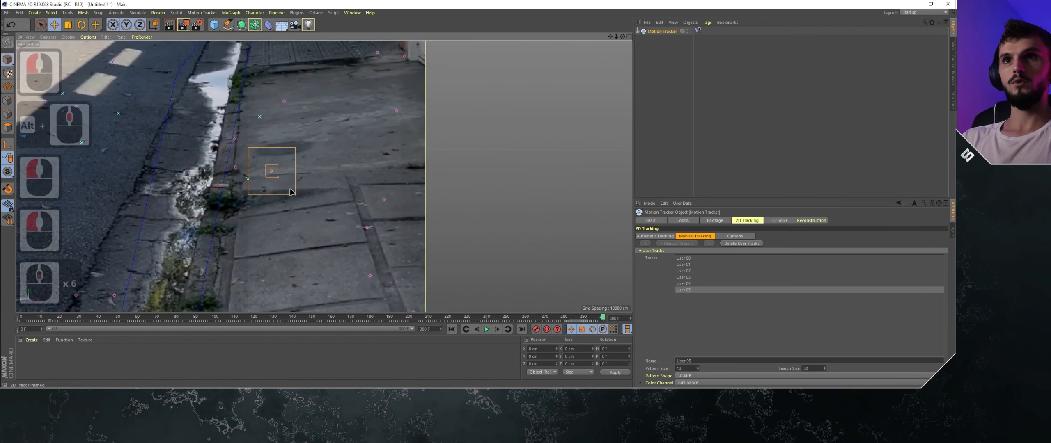
{"action": "scroll", "coordinate": [371, 192], "scroll_direction": "up", "scroll_amount": 3}
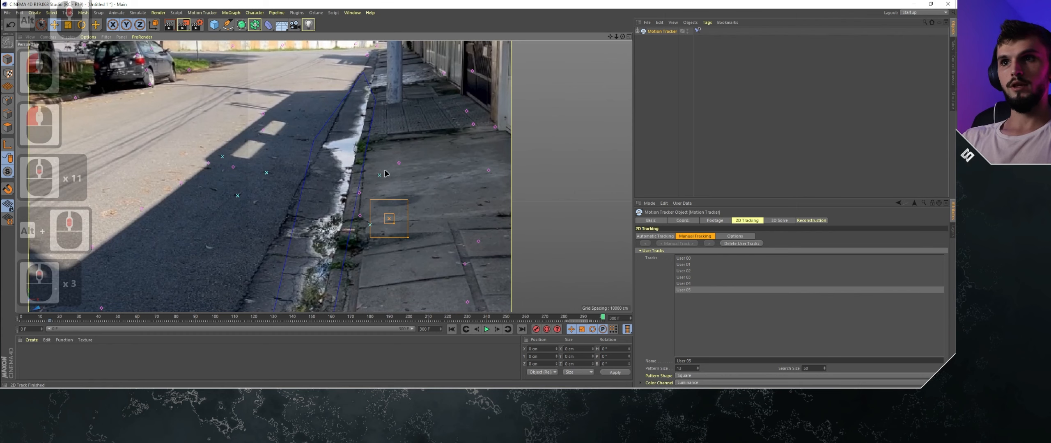
{"action": "left_click", "coordinate": [528, 206]}
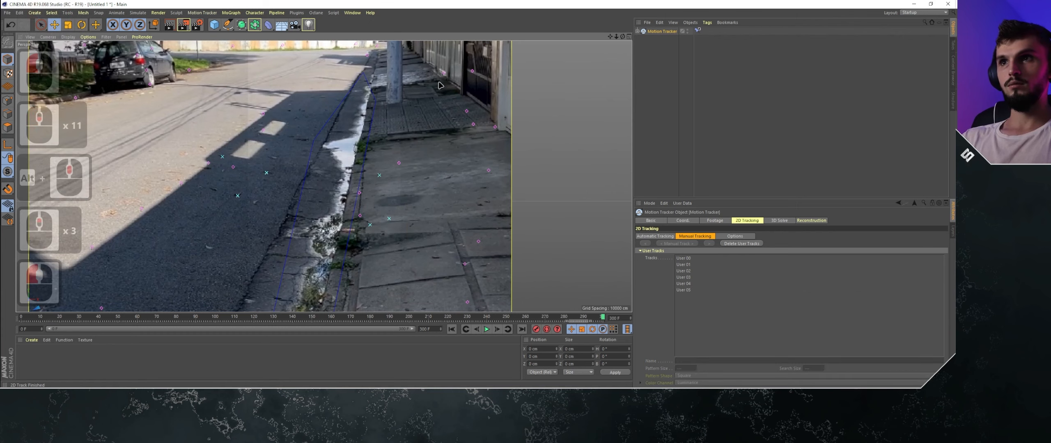
- Examine how the auto and user tracks are distributed across the whole footage at frame 300
{"action": "scroll", "coordinate": [172, 207], "scroll_direction": "down", "scroll_amount": 5}
{"action": "scroll", "coordinate": [236, 184], "scroll_direction": "down", "scroll_amount": 2}
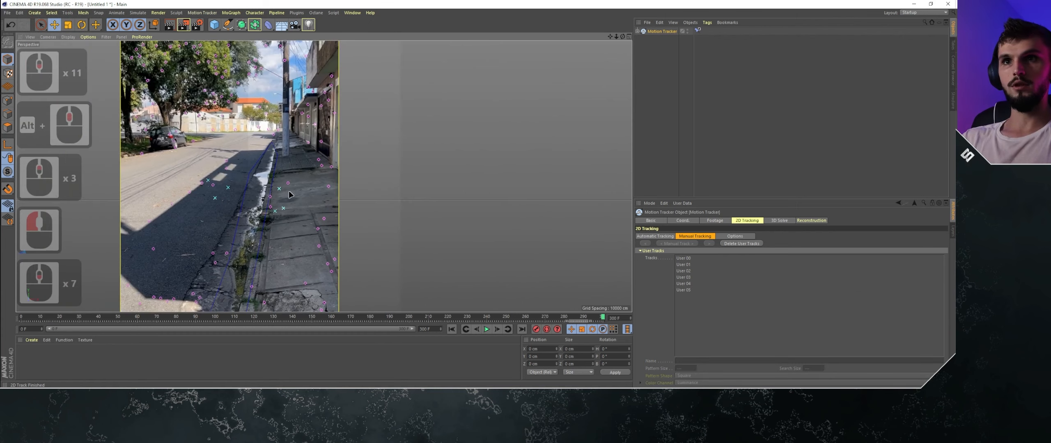
{"action": "middle_click_drag", "start_coordinate": [298, 187], "coordinate": [361, 172]}
{"action": "scroll", "coordinate": [360, 172], "scroll_direction": "down", "scroll_amount": 10}
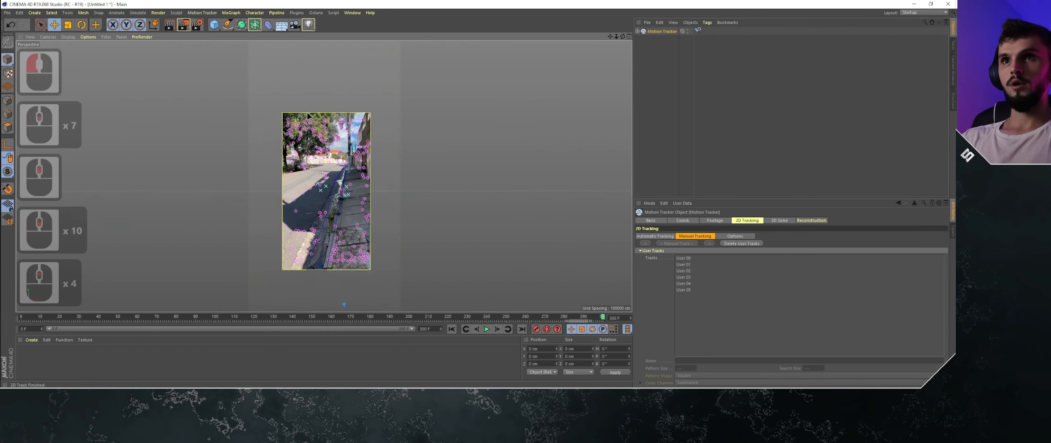
{"action": "scroll", "coordinate": [307, 111], "scroll_direction": "up", "scroll_amount": 9}
{"action": "scroll", "coordinate": [319, 111], "scroll_direction": "down", "scroll_amount": 5}
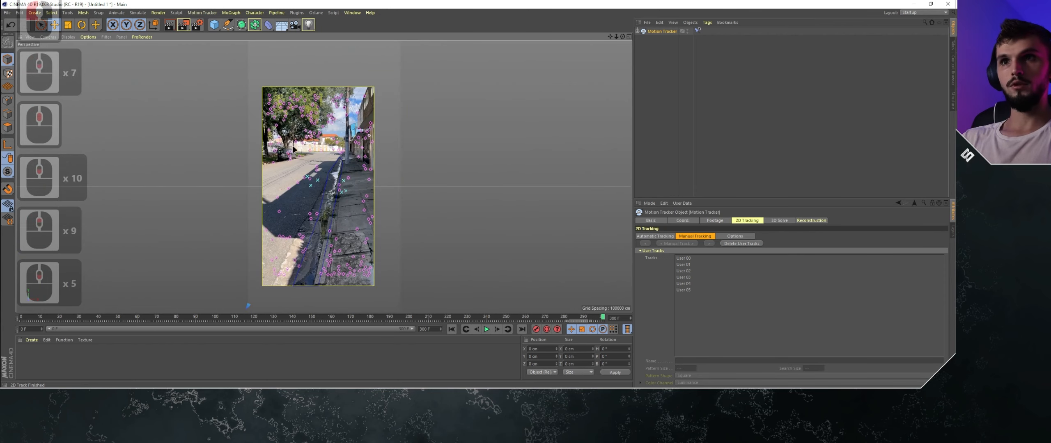
{"action": "scroll", "coordinate": [294, 149], "scroll_direction": "up", "scroll_amount": 10}
{"action": "scroll", "coordinate": [276, 122], "scroll_direction": "down", "scroll_amount": 9}
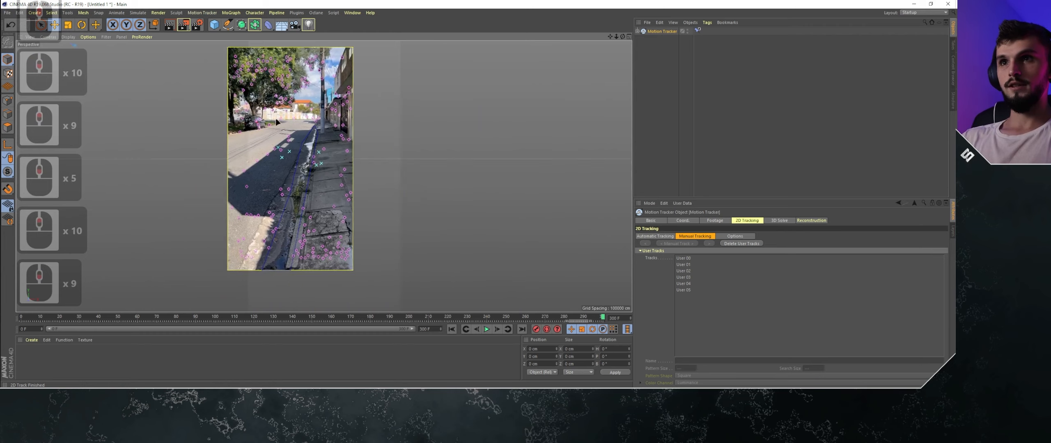
{"action": "middle_click_drag", "start_coordinate": [276, 118], "coordinate": [347, 197], "text": "alt"}
{"action": "scroll", "coordinate": [313, 124], "scroll_direction": "up", "scroll_amount": 10}
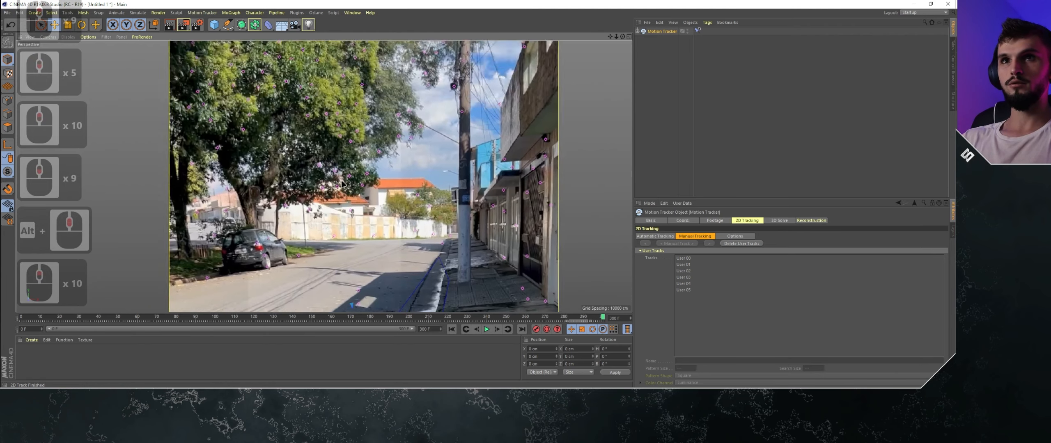
{"action": "scroll", "coordinate": [344, 184], "scroll_direction": "down", "scroll_amount": 10}
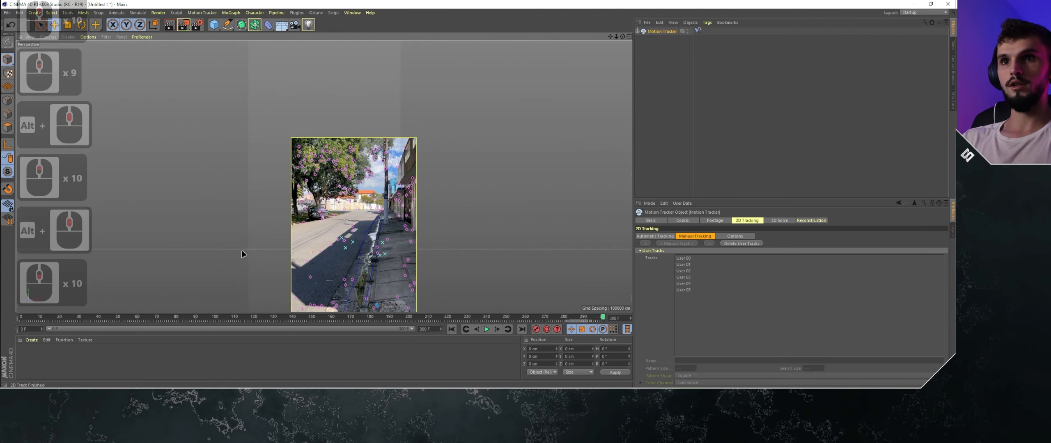
{"action": "middle_click_drag", "start_coordinate": [347, 202], "coordinate": [316, 103], "text": "alt"}
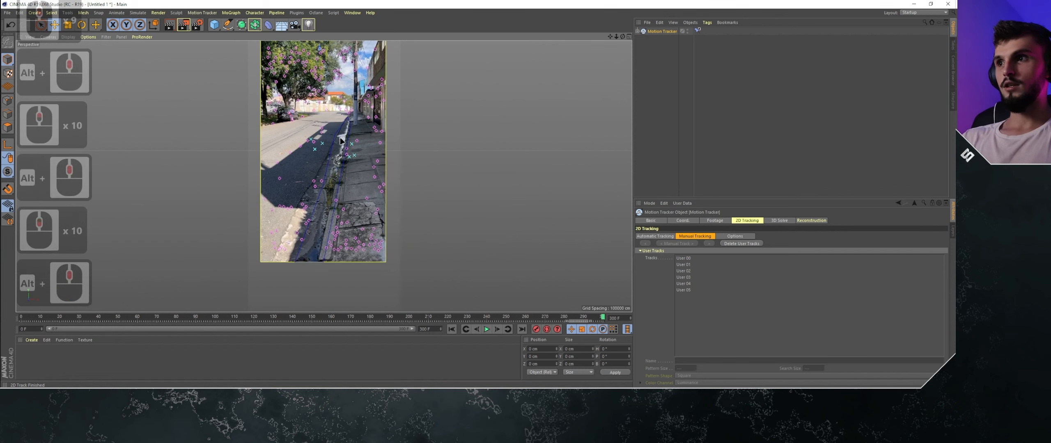
{"action": "scroll", "coordinate": [315, 103], "scroll_direction": "up", "scroll_amount": 8}
{"action": "scroll", "coordinate": [314, 103], "scroll_direction": "down", "scroll_amount": 5}
{"action": "scroll", "coordinate": [315, 106], "scroll_direction": "down", "scroll_amount": 3}
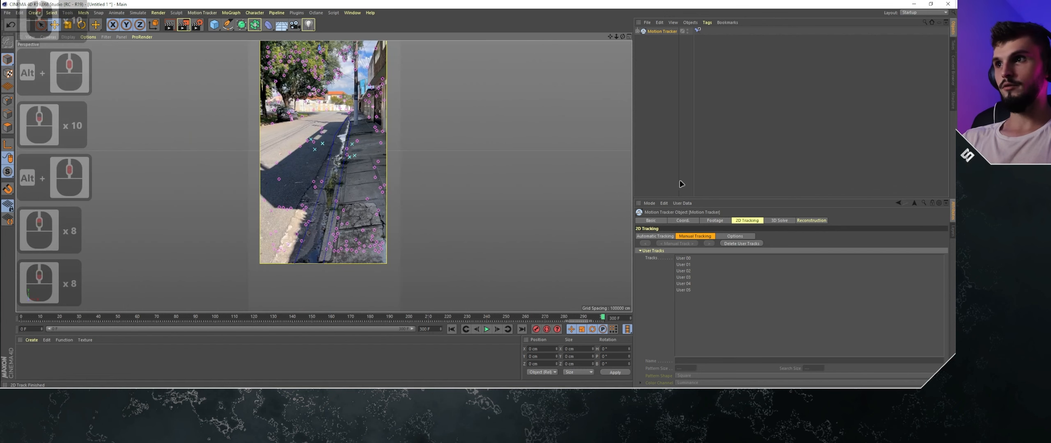
- Reset the footage view to full footage in the Motion Tracker's navigation settings
{"action": "left_click", "coordinate": [715, 221]}
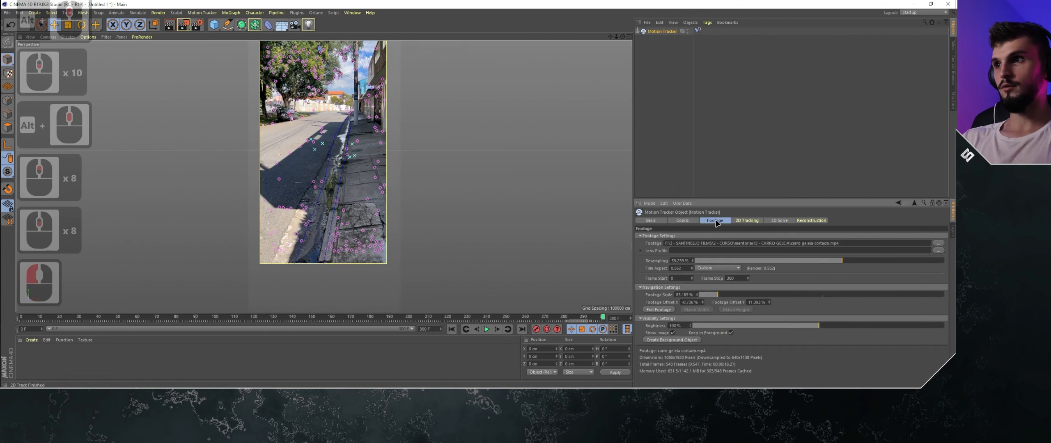
{"action": "left_click", "coordinate": [653, 310]}
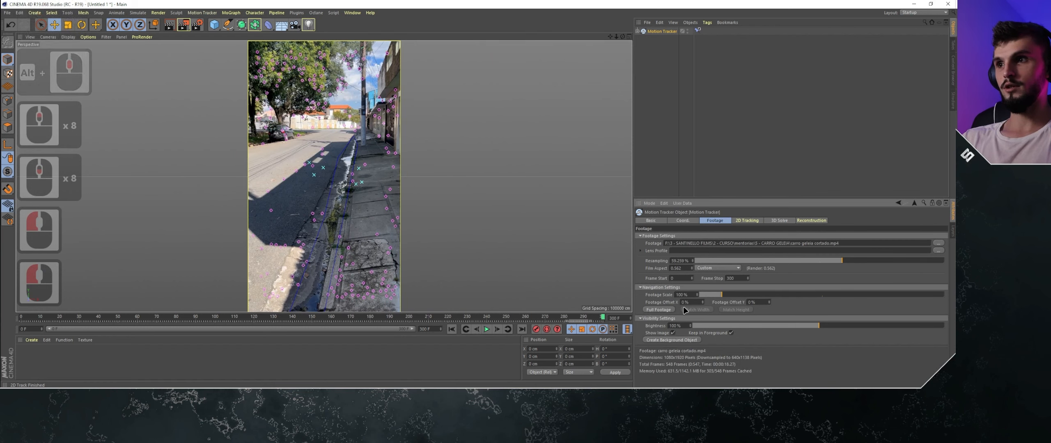
{"action": "left_click", "coordinate": [641, 288]}
{"action": "left_click", "coordinate": [640, 288]}
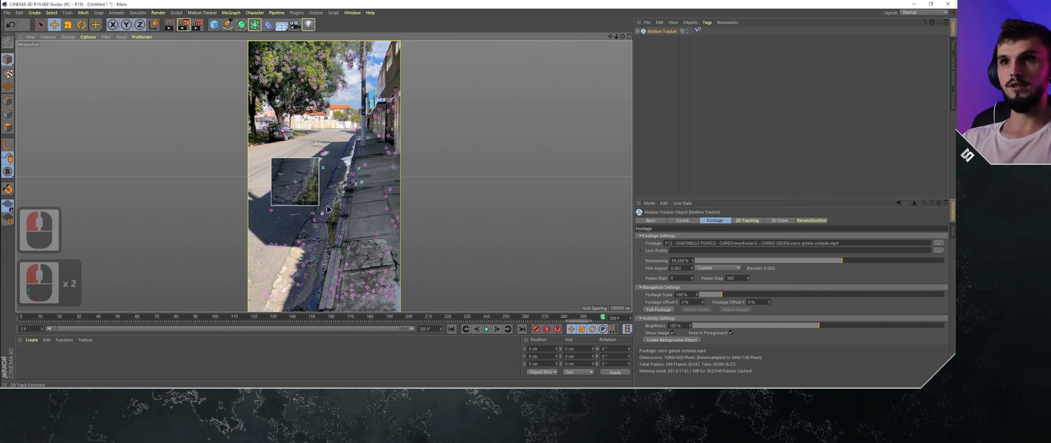
- Try panning and zooming the footage around the gutter, and restore the full-footage view
{"action": "middle_click_drag", "start_coordinate": [362, 190], "coordinate": [326, 66], "text": "alt"}
{"action": "scroll", "coordinate": [355, 139], "scroll_direction": "up", "scroll_amount": 4}
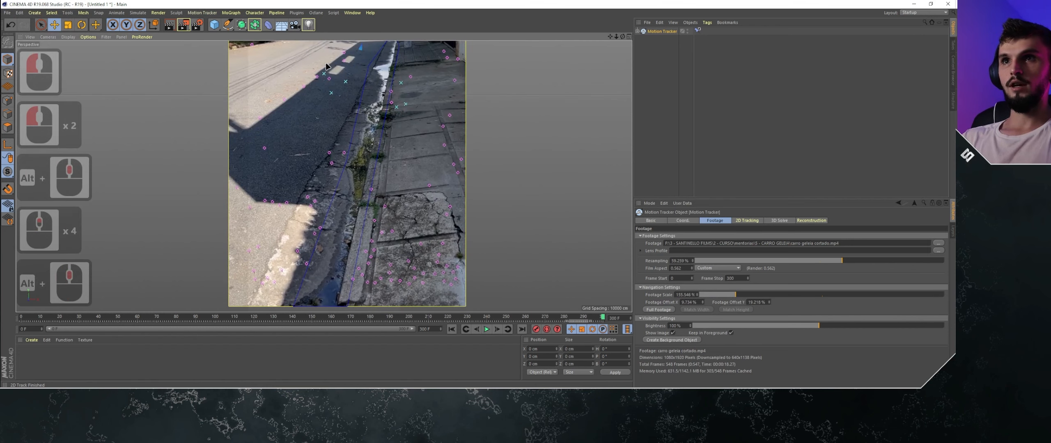
{"action": "middle_click_drag", "start_coordinate": [305, 107], "coordinate": [321, 119], "text": "alt"}
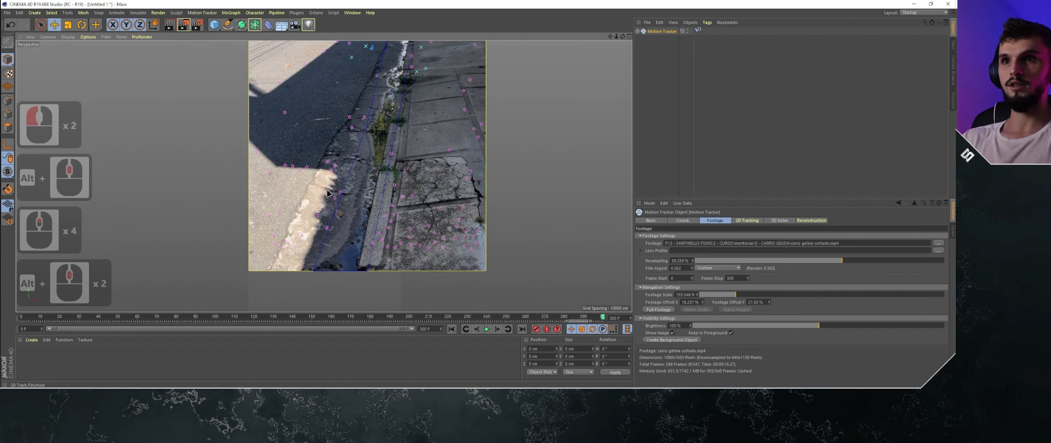
{"action": "scroll", "coordinate": [315, 197], "scroll_direction": "down", "scroll_amount": 4}
{"action": "middle_click_drag", "start_coordinate": [314, 196], "coordinate": [283, 274], "text": "alt"}
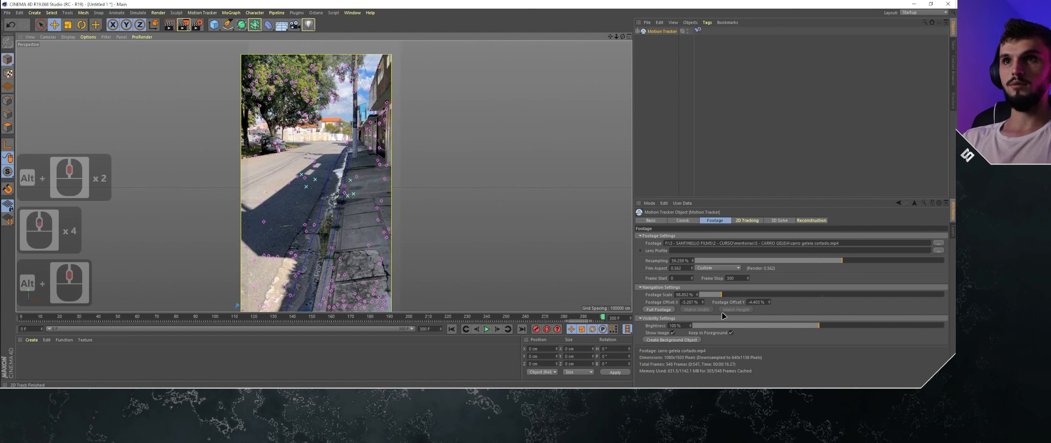
{"action": "left_click", "coordinate": [658, 311]}
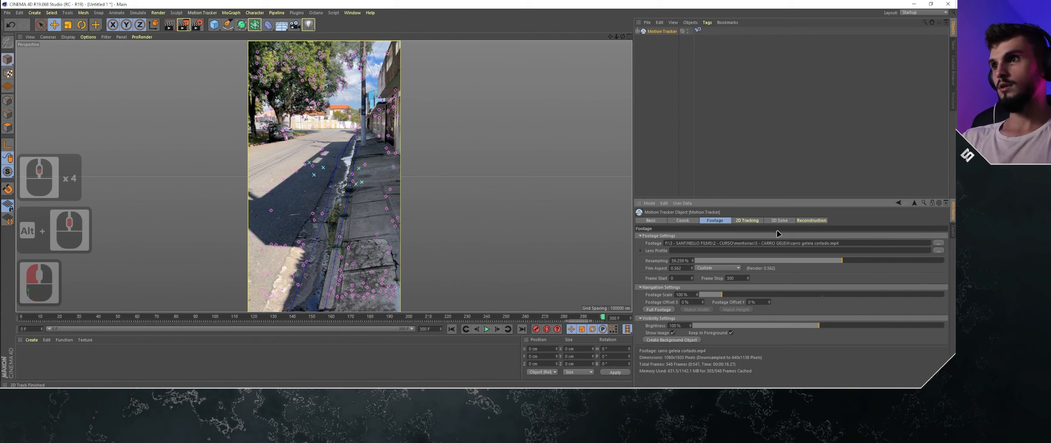
- Run the 3D Solver in Full 3D Reconstruction mode and return to frame 0
{"action": "left_click", "coordinate": [747, 222]}
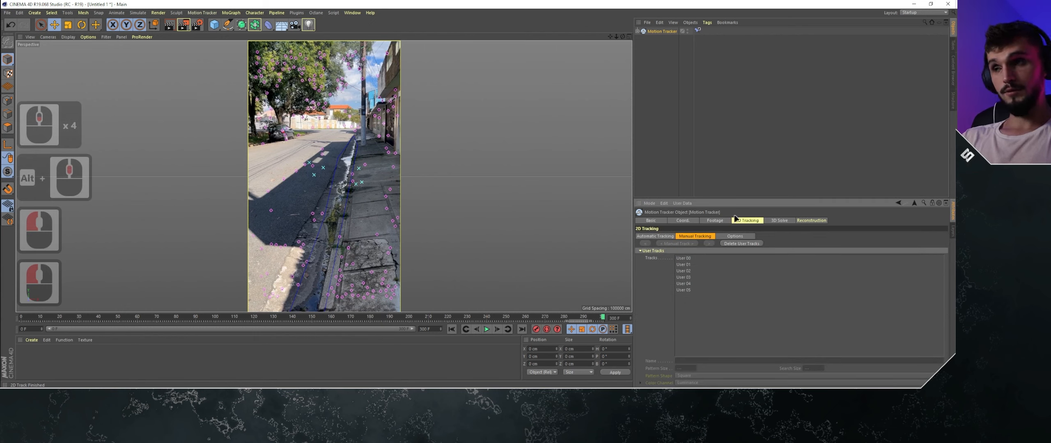
{"action": "left_click", "coordinate": [777, 223]}
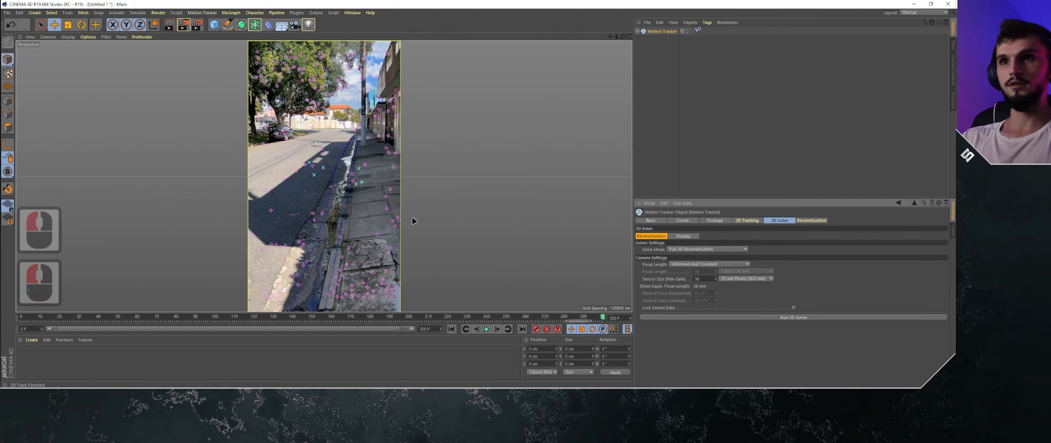
{"action": "left_click", "coordinate": [771, 319]}
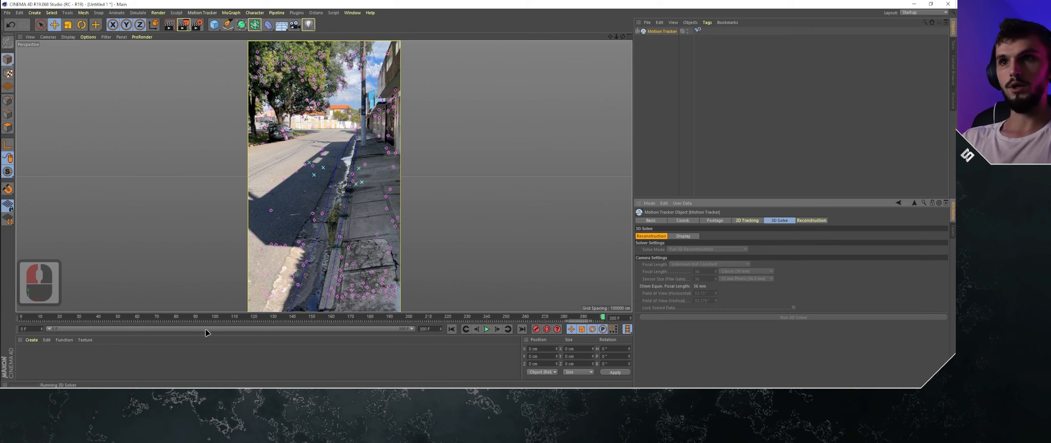
{"action": "left_click_drag", "start_coordinate": [202, 319], "coordinate": [7, 308]}
- Expand the Motion Tracker hierarchy, review its User Features and Auto Features, and collapse the Auto Features again
{"action": "left_click", "coordinate": [637, 32]}
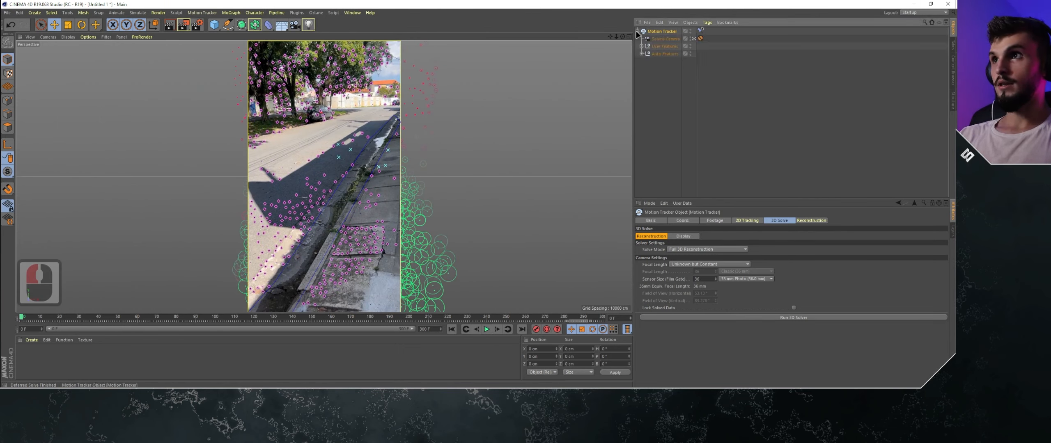
{"action": "left_click", "coordinate": [663, 46]}
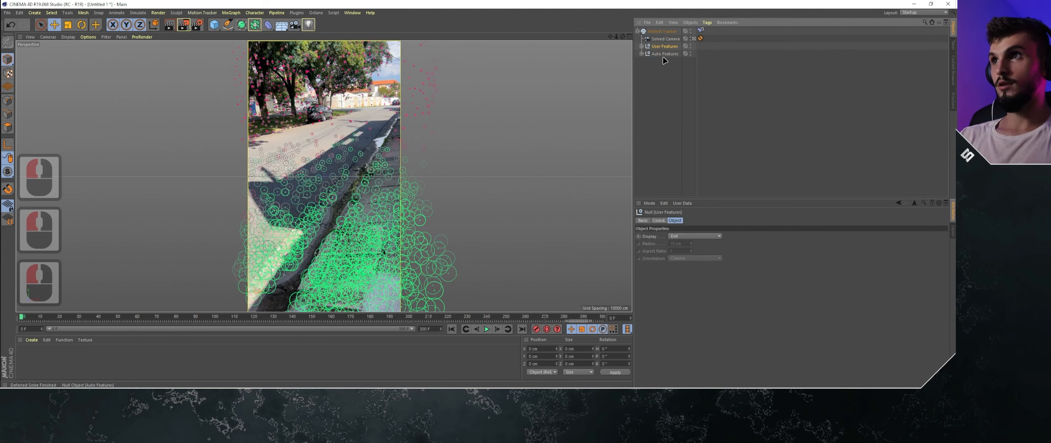
{"action": "left_click", "coordinate": [642, 46]}
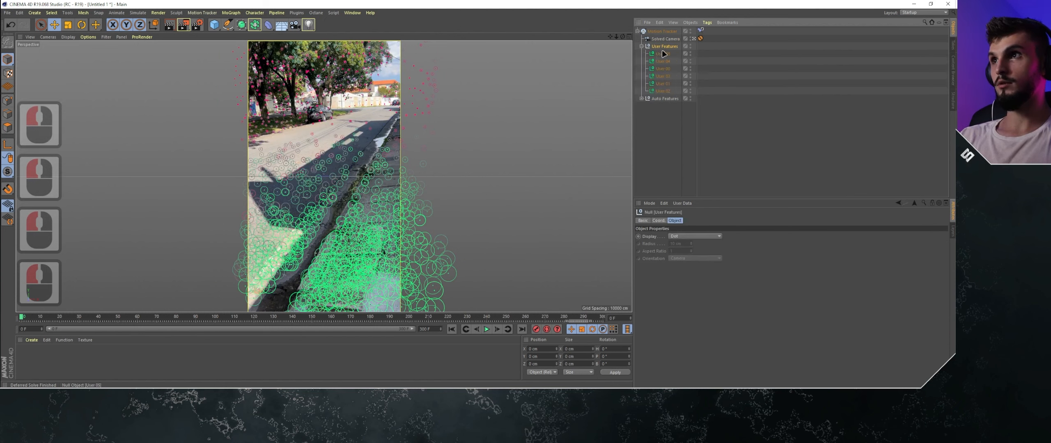
{"action": "left_click", "coordinate": [641, 99]}
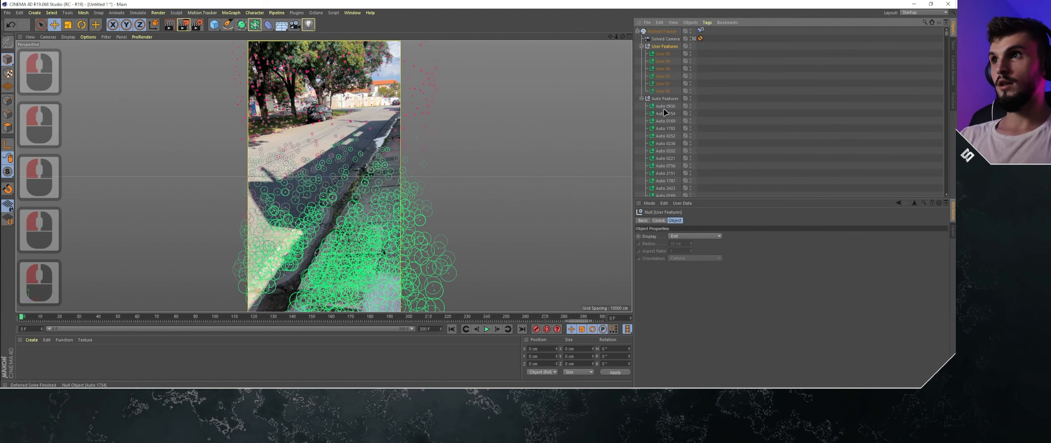
{"action": "scroll", "coordinate": [665, 114], "scroll_direction": "down", "scroll_amount": 12}
{"action": "scroll", "coordinate": [666, 149], "scroll_direction": "up", "scroll_amount": 16}
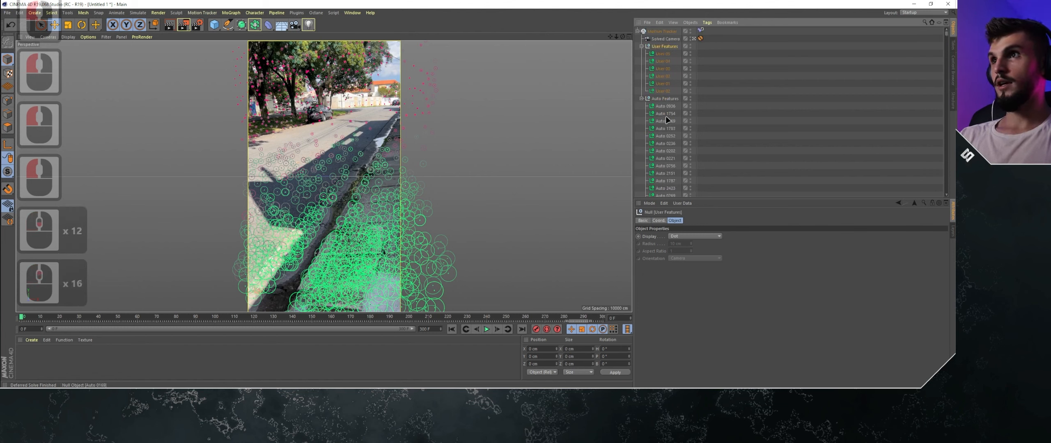
{"action": "left_click", "coordinate": [641, 98]}
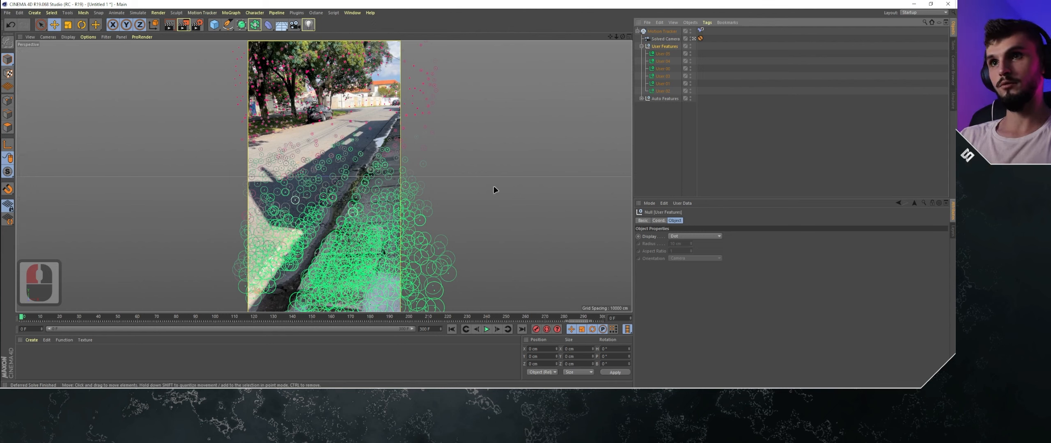
- Hide the Auto Features null in the viewport and select the Motion Tracker object
{"action": "double_click", "coordinate": [691, 97]}
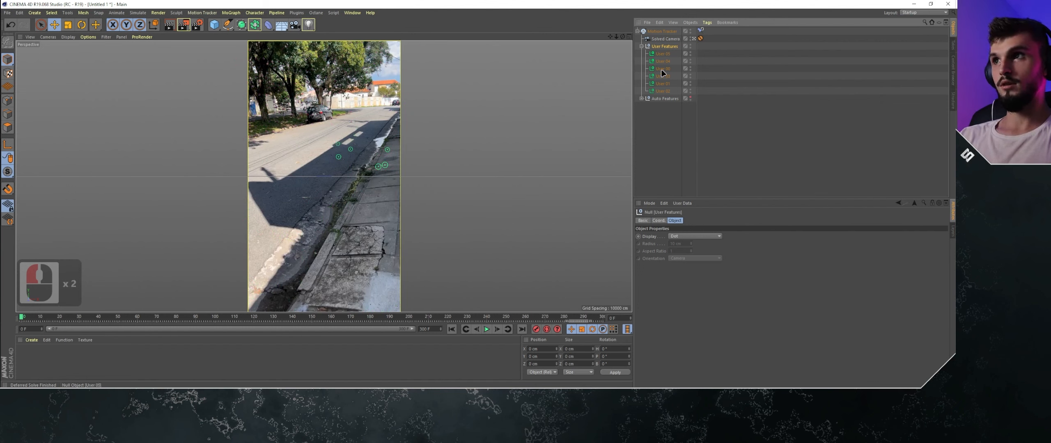
{"action": "left_click", "coordinate": [666, 33]}
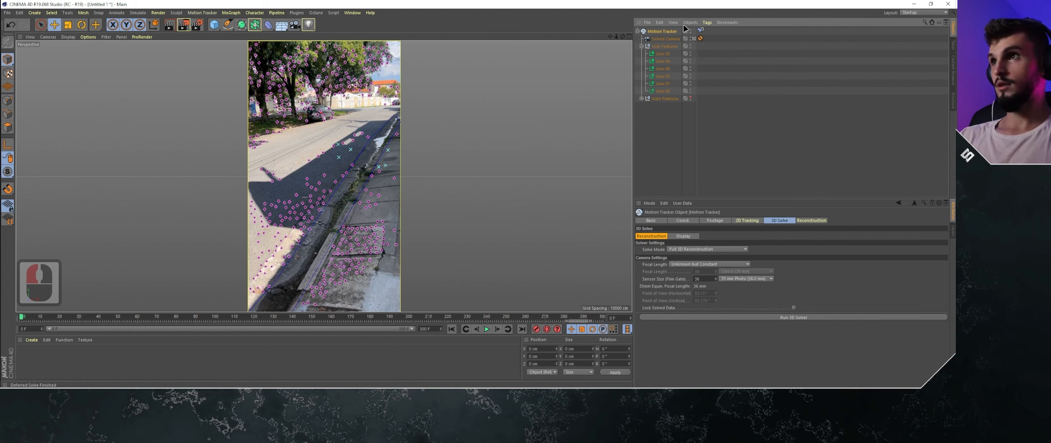
- Add a Planar Constraint tag to the Motion Tracker object
{"action": "right_click", "coordinate": [666, 32]}
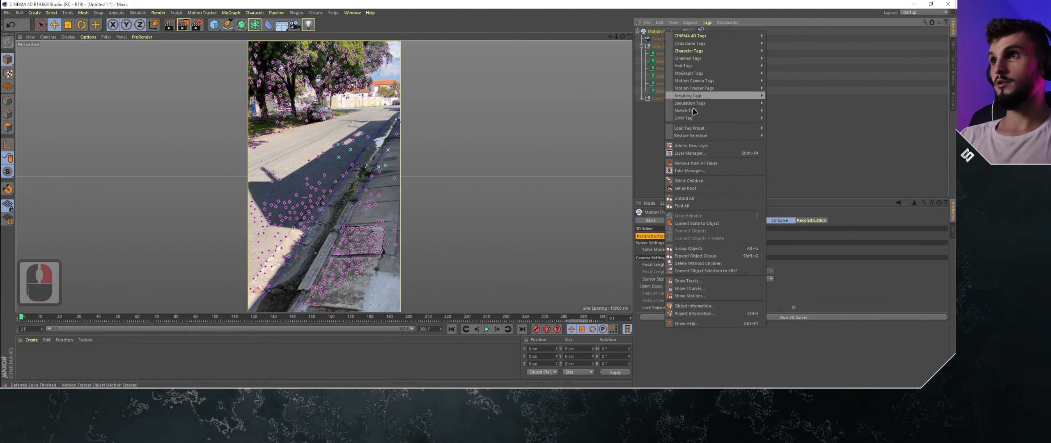
{"action": "mouse_move", "coordinate": [715, 91]}
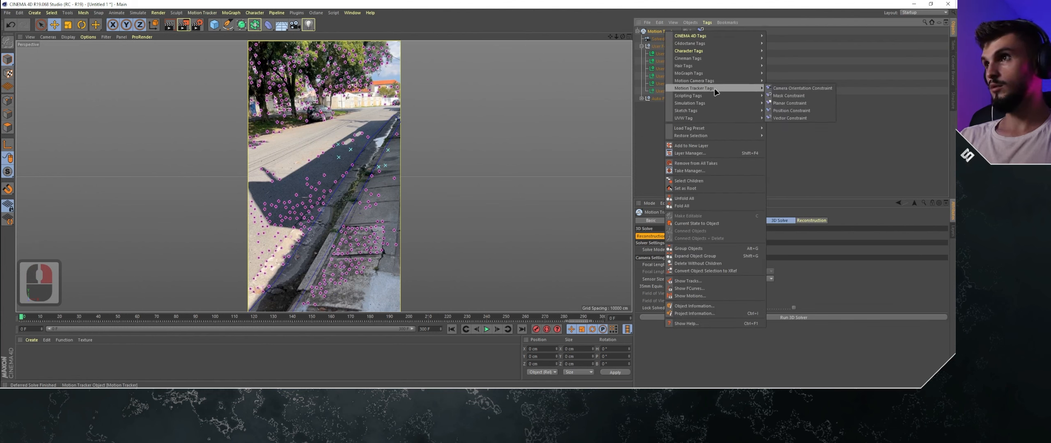
{"action": "left_click", "coordinate": [790, 104]}
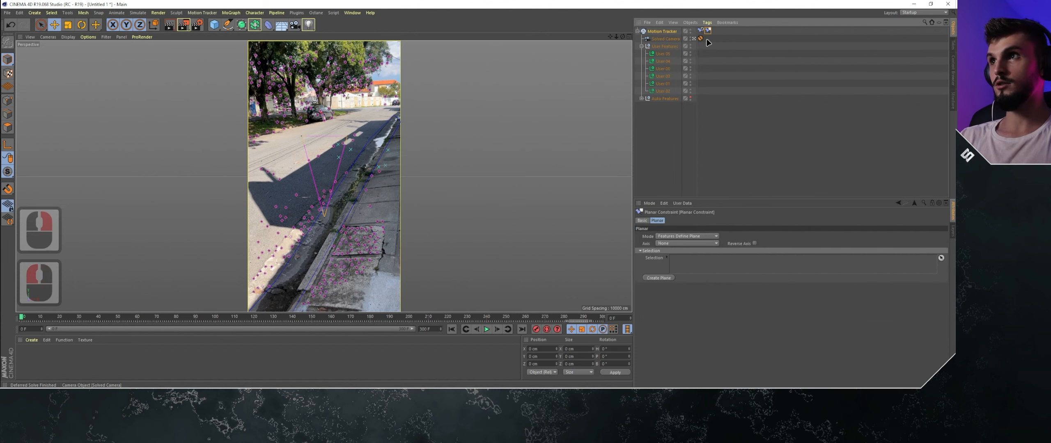
- Assign the User 00, User 01 and User 02 features to the planar constraint's selection and create a plane from them
{"action": "left_click", "coordinate": [663, 55]}
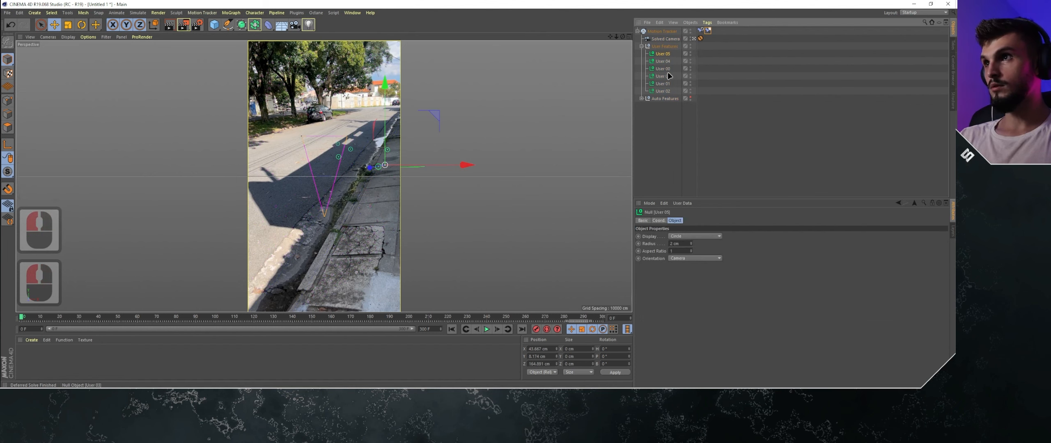
{"action": "left_click", "coordinate": [662, 69]}
{"action": "left_click", "coordinate": [662, 84], "text": "ctrl"}
{"action": "left_click", "coordinate": [666, 90], "text": "ctrl"}
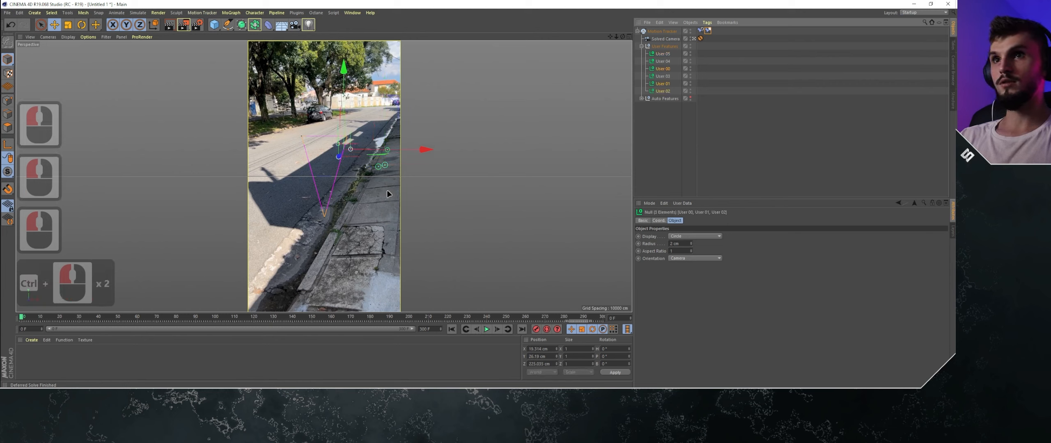
{"action": "left_click", "coordinate": [708, 31]}
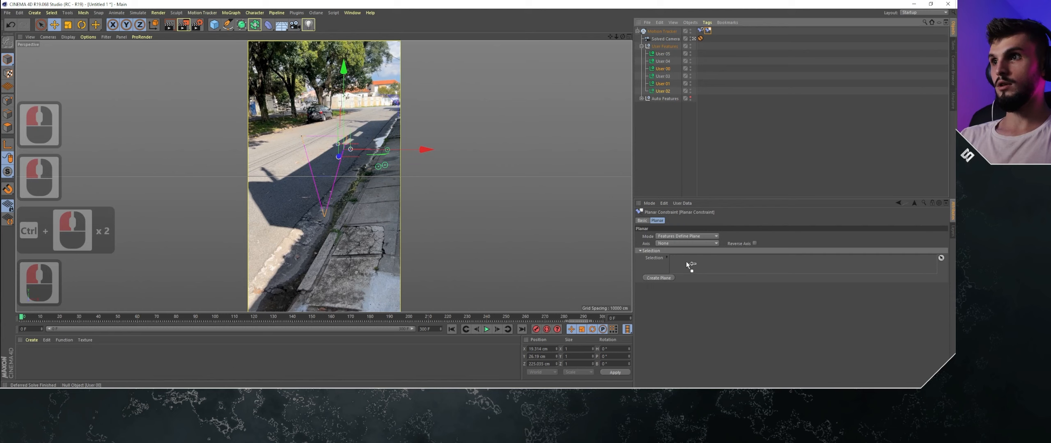
{"action": "left_click_drag", "start_coordinate": [690, 265], "coordinate": [684, 269]}
{"action": "left_click", "coordinate": [659, 278]}
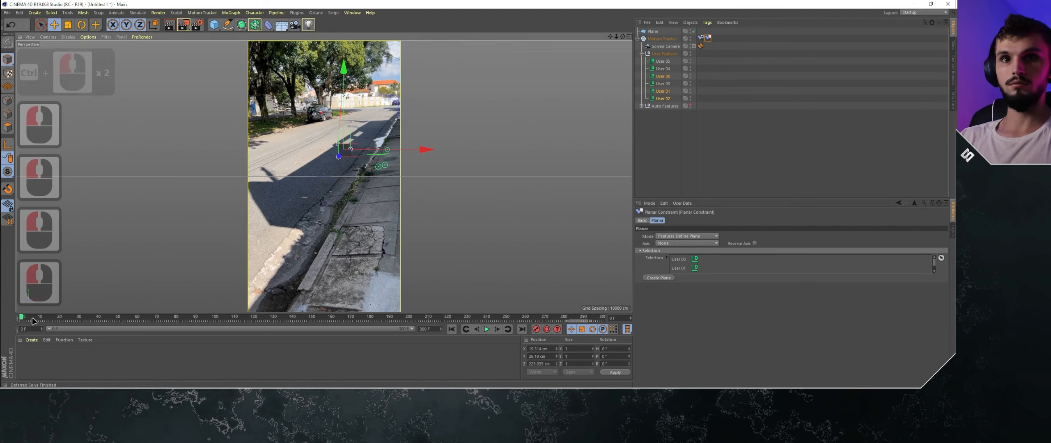
{"action": "mouse_move", "coordinate": [34, 318]}
{"action": "left_mouse_down"}
{"action": "mouse_move", "coordinate": [167, 324]}
{"action": "mouse_move", "coordinate": [20, 322]}
{"action": "left_mouse_up"}
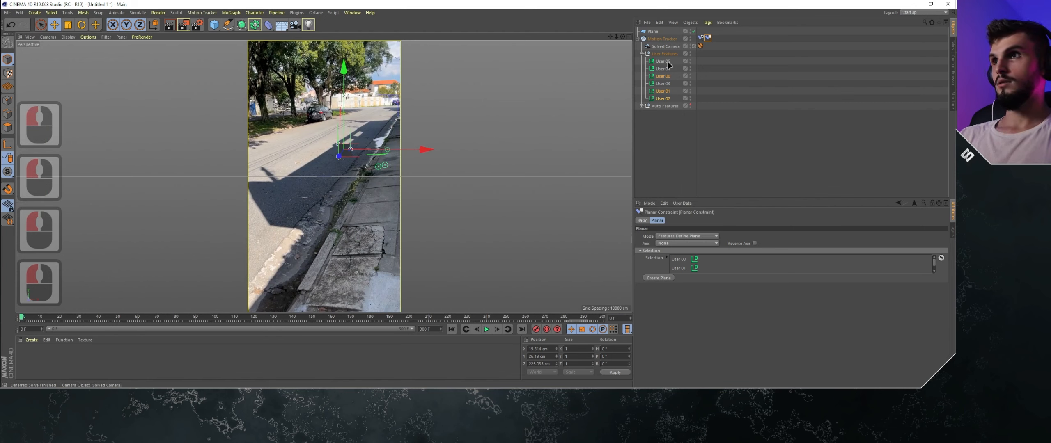
- Add a second Planar Constraint tag to the Motion Tracker object
{"action": "right_click", "coordinate": [663, 39]}
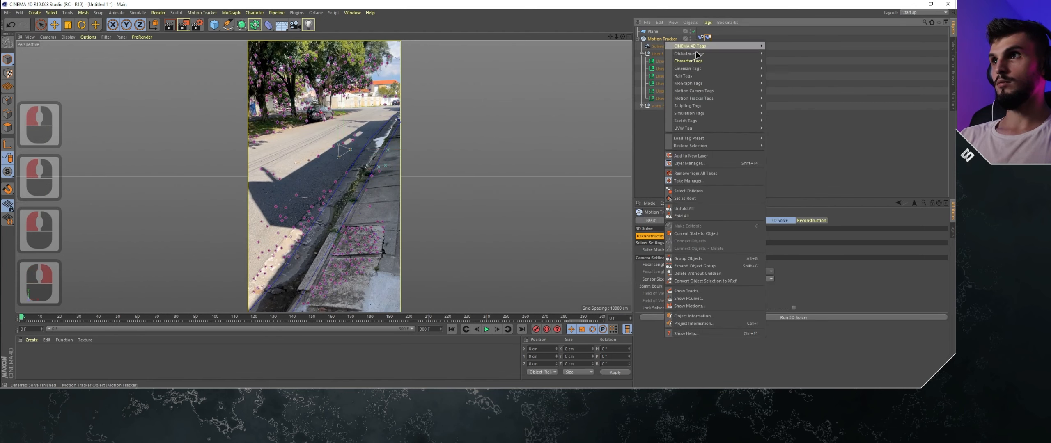
{"action": "mouse_move", "coordinate": [723, 99]}
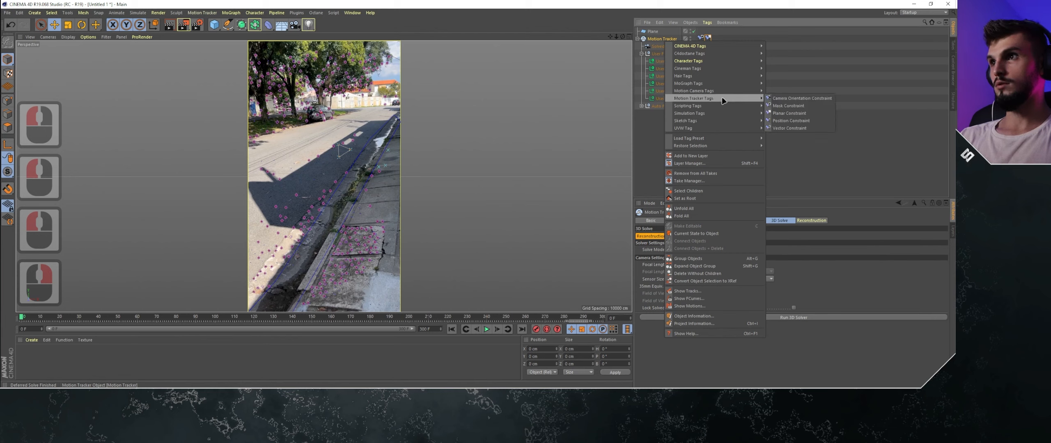
{"action": "left_click", "coordinate": [804, 113]}
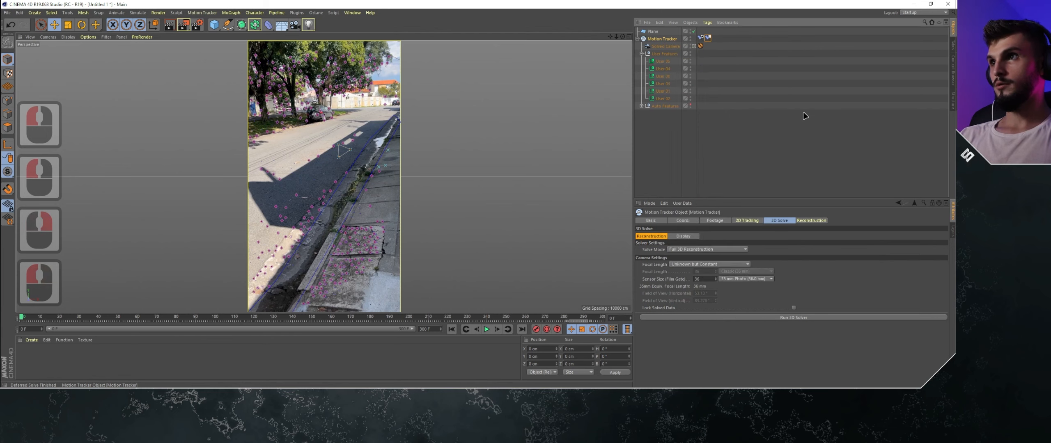
- Assign the User 03, User 04 and User 05 features to the second planar constraint's selection and create a plane from them
{"action": "left_click", "coordinate": [666, 97]}
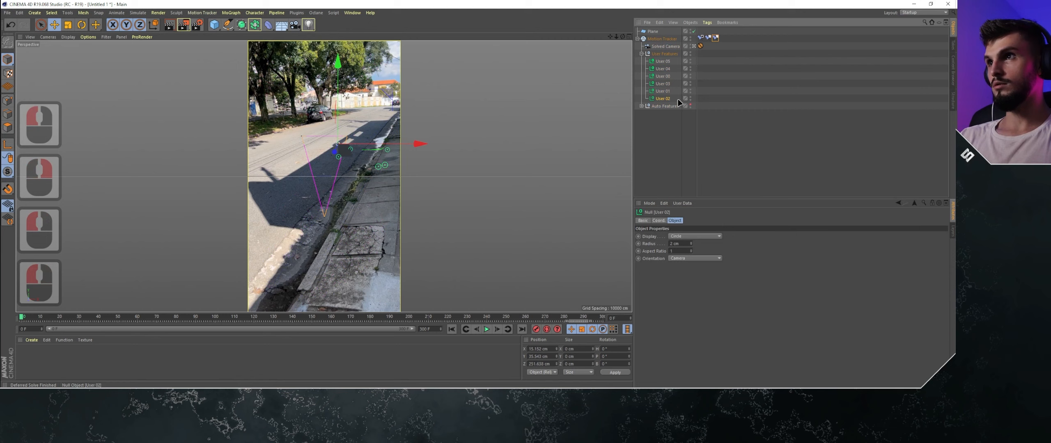
{"action": "left_click", "coordinate": [663, 83]}
{"action": "left_click", "coordinate": [663, 69], "text": "ctrl"}
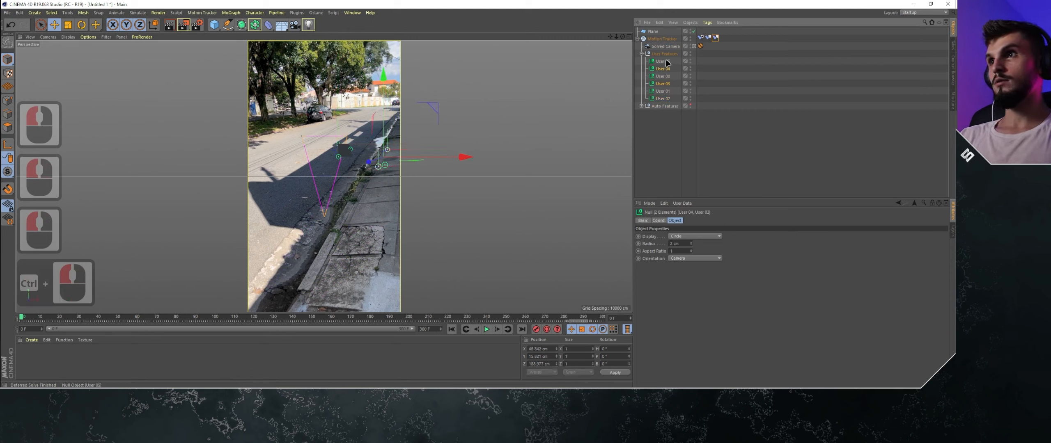
{"action": "left_click", "coordinate": [663, 61], "text": "ctrl"}
{"action": "left_click", "coordinate": [715, 38]}
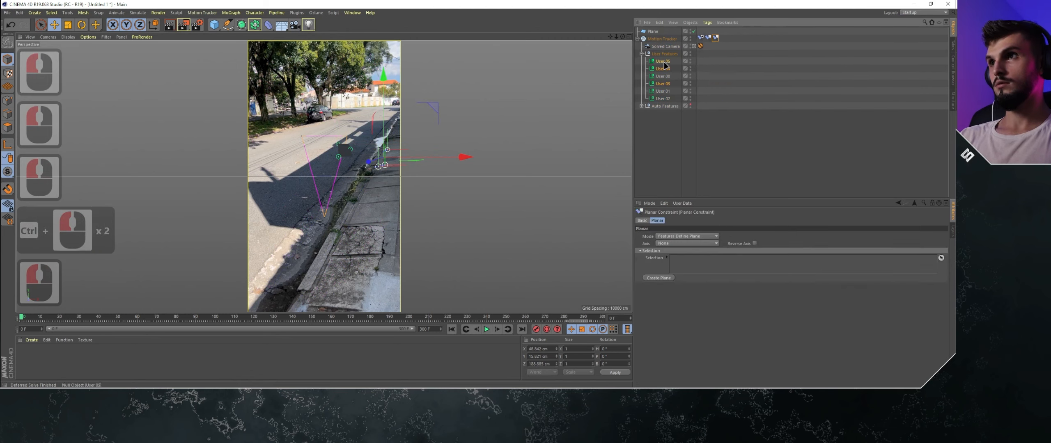
{"action": "left_click_drag", "start_coordinate": [665, 66], "coordinate": [723, 263]}
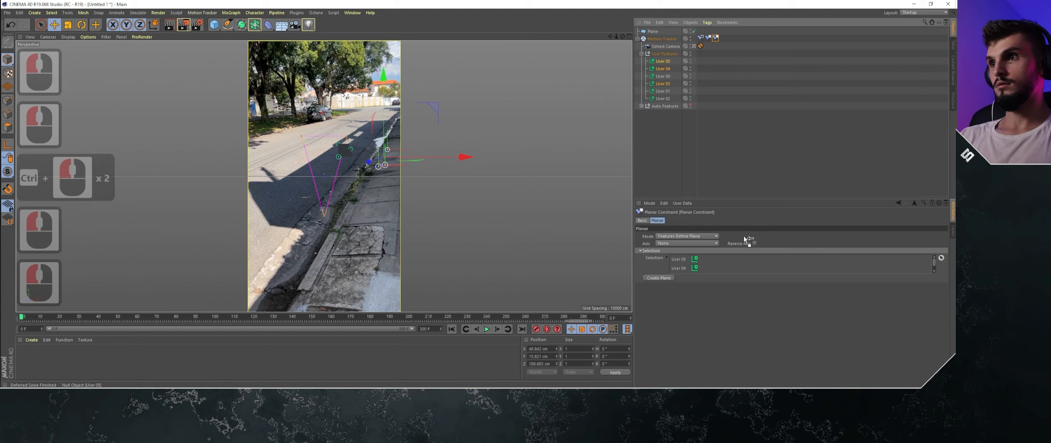
{"action": "left_click", "coordinate": [659, 279]}
{"action": "left_click", "coordinate": [461, 133]}
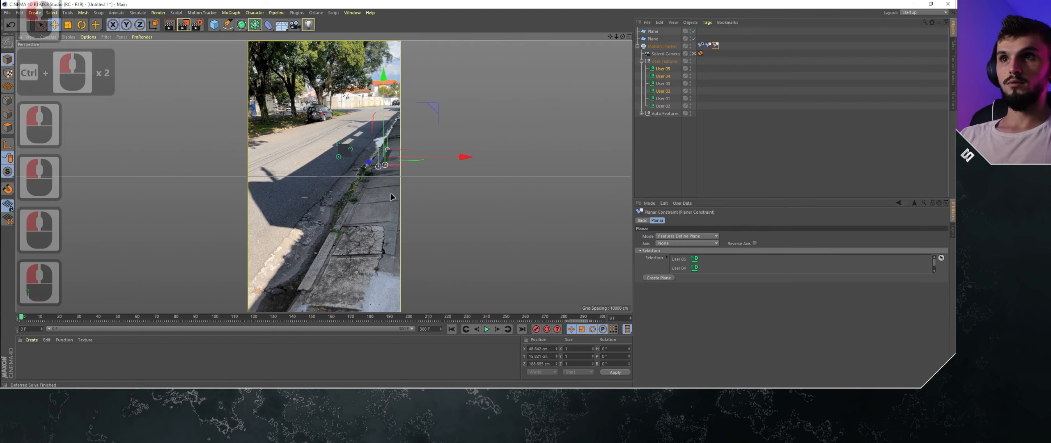
- Advance to a later frame, rotate the road plane toward the street's direction and scale it up to about 351 by 76 cm
{"action": "left_click_drag", "start_coordinate": [32, 323], "coordinate": [43, 289]}
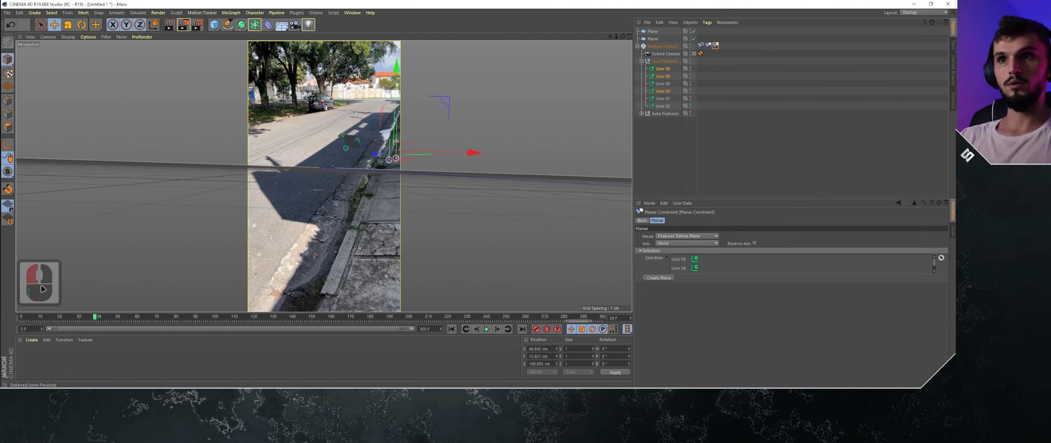
{"action": "left_click", "coordinate": [347, 139]}
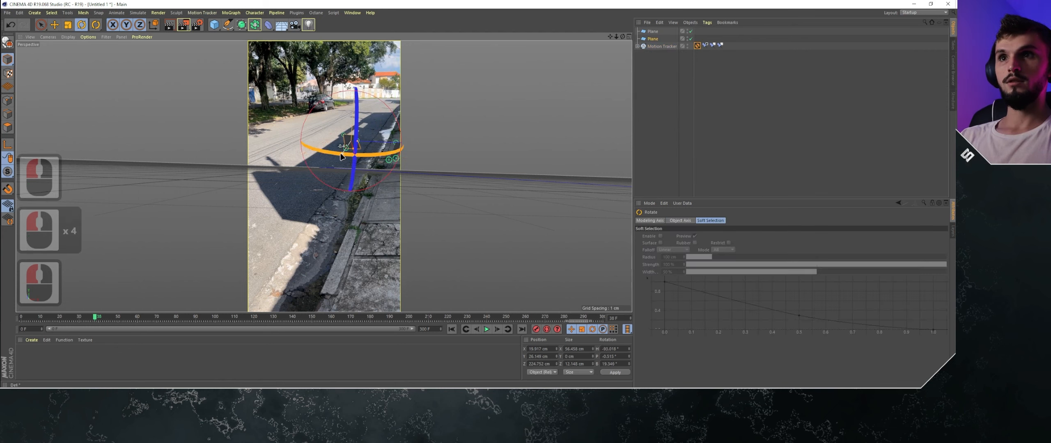
{"action": "left_click_drag", "start_coordinate": [343, 155], "coordinate": [323, 154]}
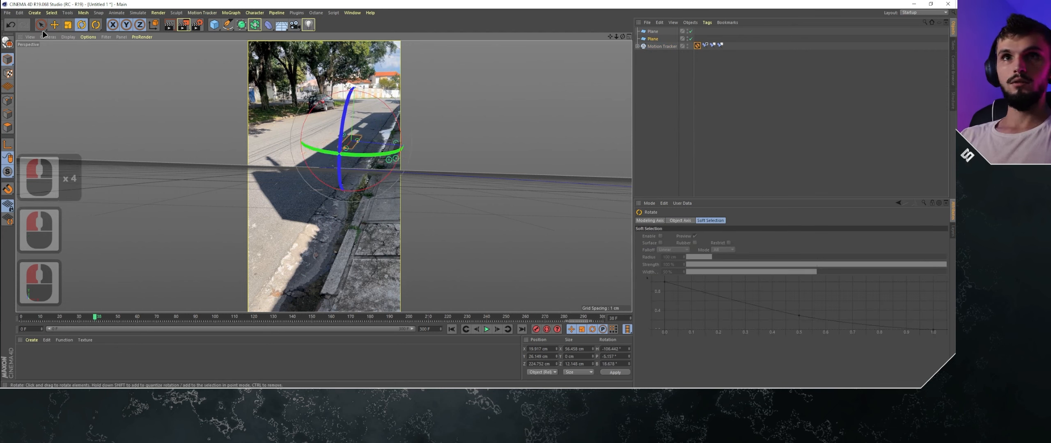
{"action": "left_click", "coordinate": [71, 26]}
{"action": "left_click_drag", "start_coordinate": [433, 134], "coordinate": [654, 135]}
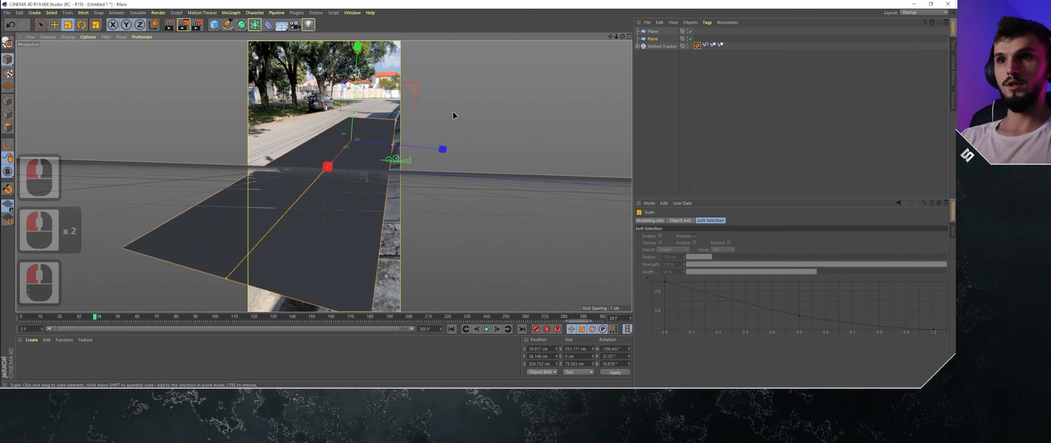
- Rotate and shift the road plane so its long edge follows the curb
{"action": "left_click", "coordinate": [82, 25]}
{"action": "left_click_drag", "start_coordinate": [356, 155], "coordinate": [427, 151]}
{"action": "key", "text": "e"}
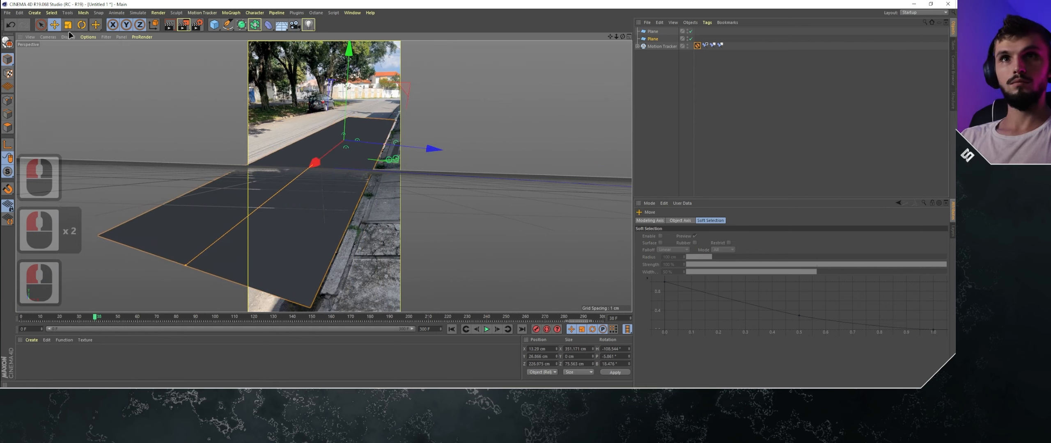
- Make the road plane editable and stretch it along the street to about 547 cm long
{"action": "left_click", "coordinate": [7, 44]}
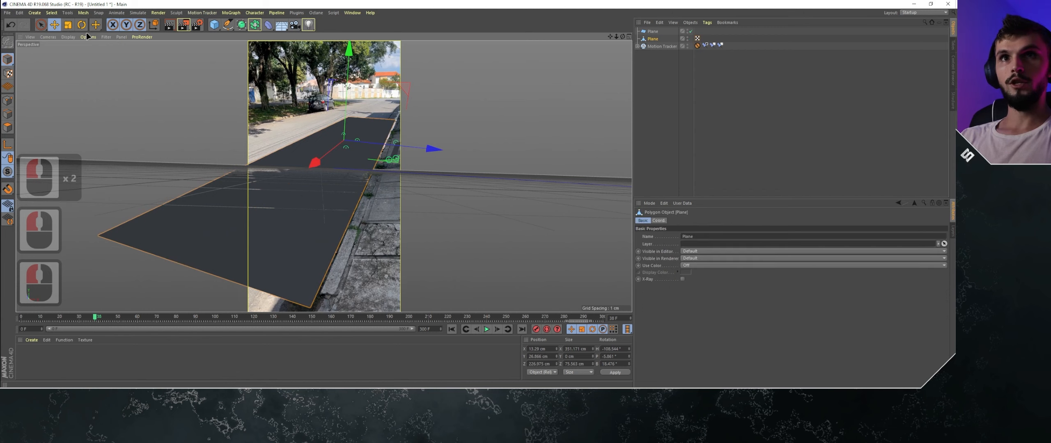
{"action": "left_click", "coordinate": [68, 24]}
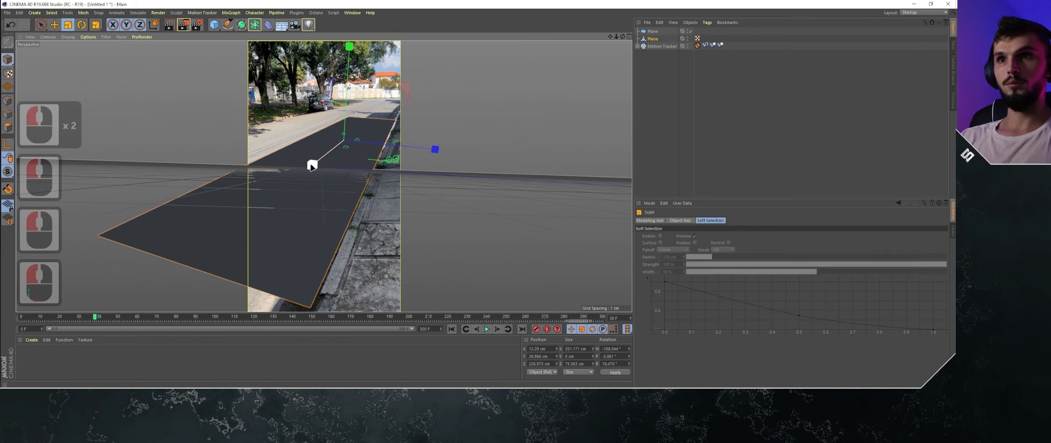
{"action": "left_click_drag", "start_coordinate": [312, 165], "coordinate": [273, 196]}
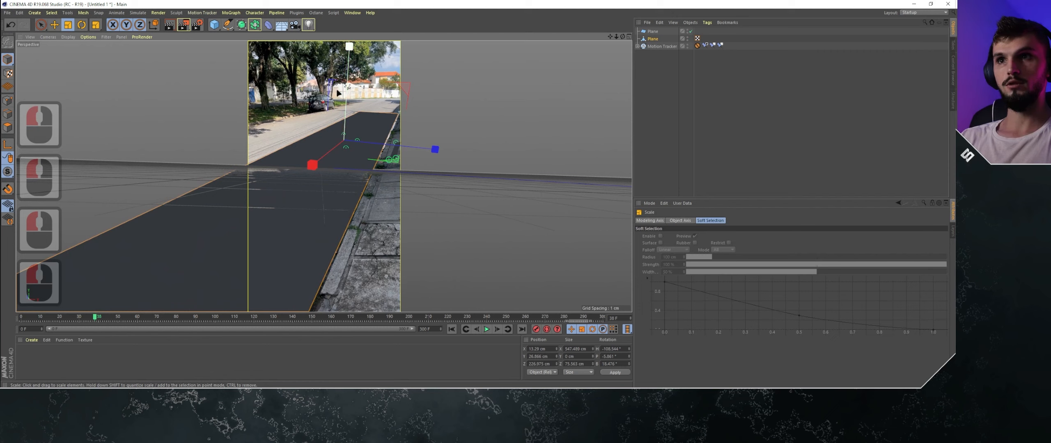
- Fine-tune the road plane's rotation along the curb, move it farther up the street and deselect it
{"action": "left_click", "coordinate": [81, 25]}
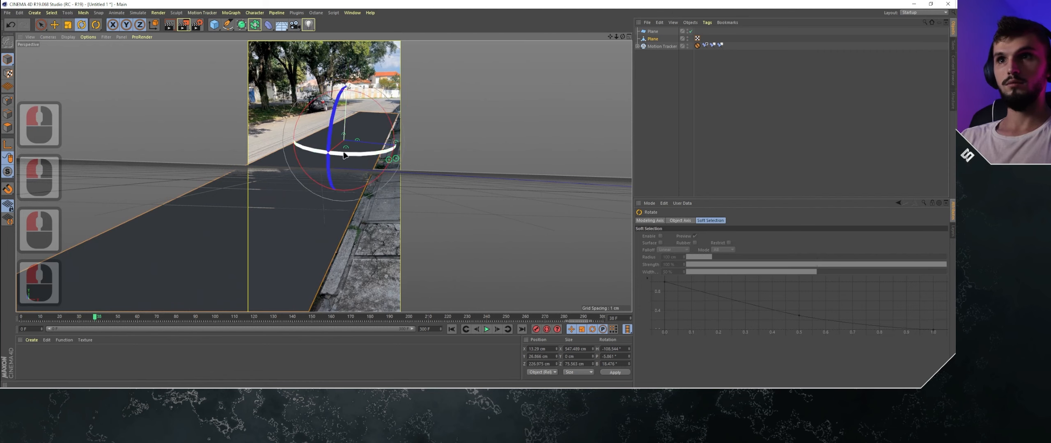
{"action": "left_click_drag", "start_coordinate": [356, 155], "coordinate": [354, 155]}
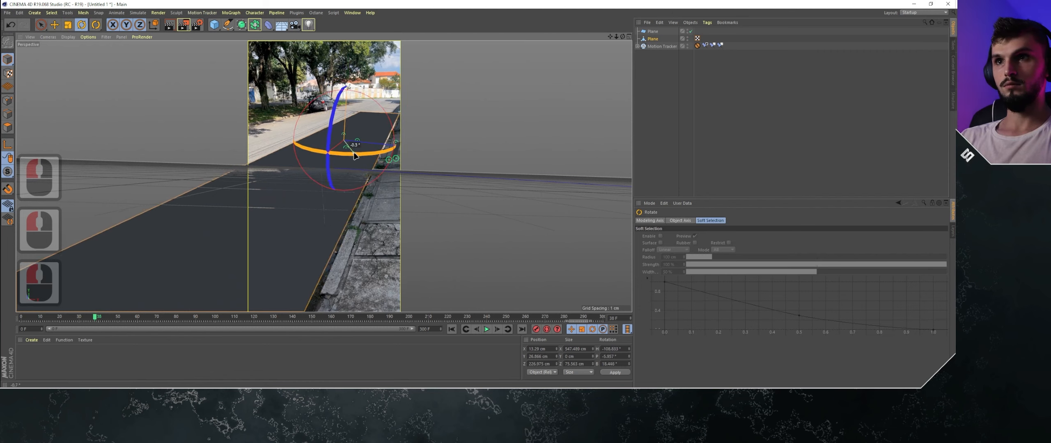
{"action": "left_click", "coordinate": [54, 25]}
{"action": "left_click_drag", "start_coordinate": [315, 162], "coordinate": [335, 145]}
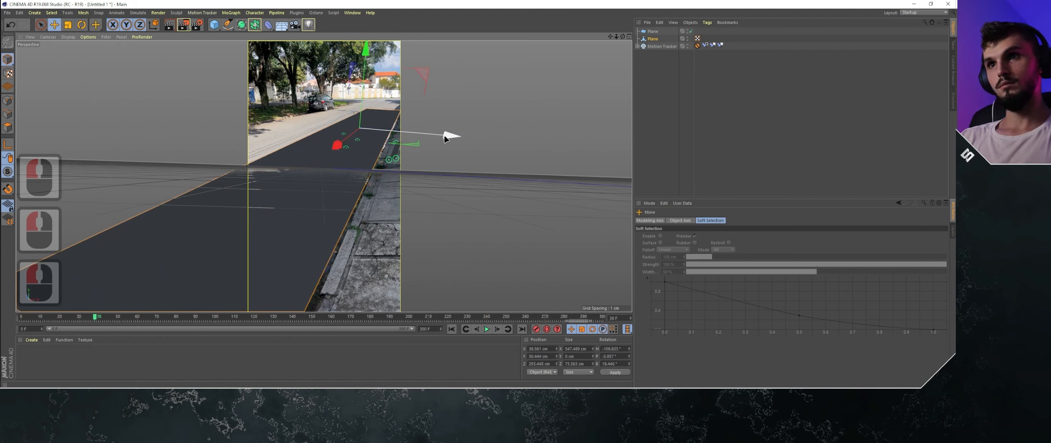
{"action": "double_click", "coordinate": [514, 169]}
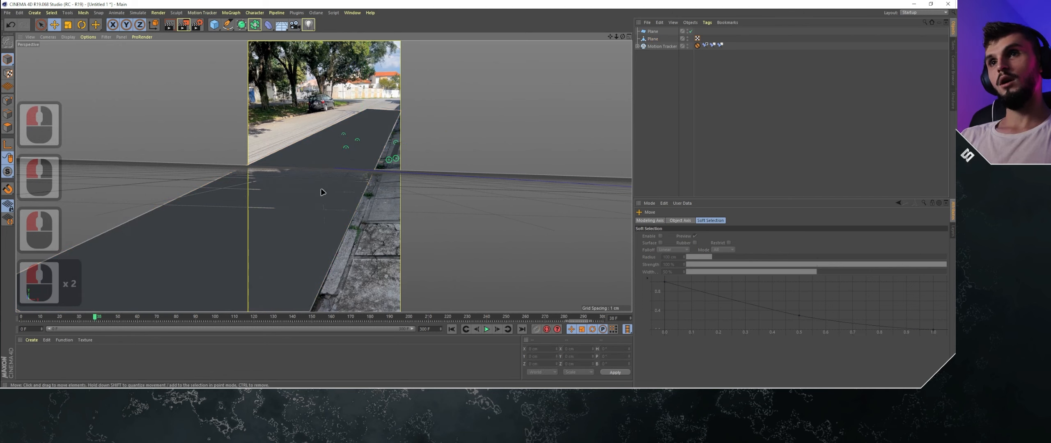